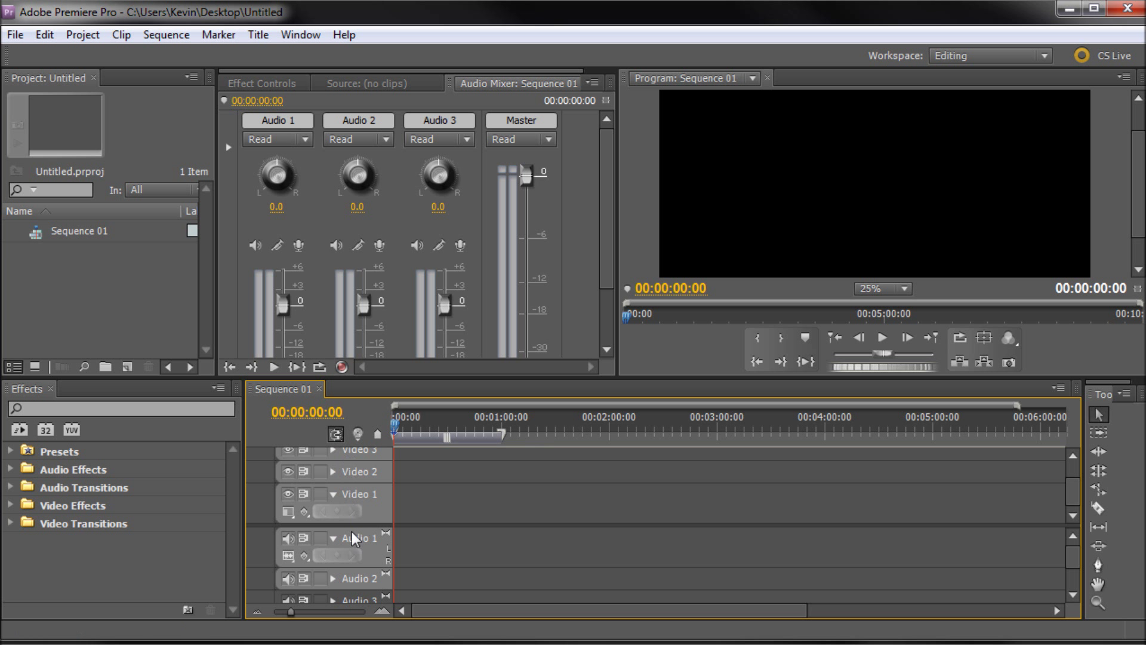
- Scrub through the empty Sequence 01 and maximize its timeline to fill the window
mouse_move(394, 425)
mouse_down()
mouse_move(994, 432)
mouse_move(379, 418)
mouse_up()
key(grave)
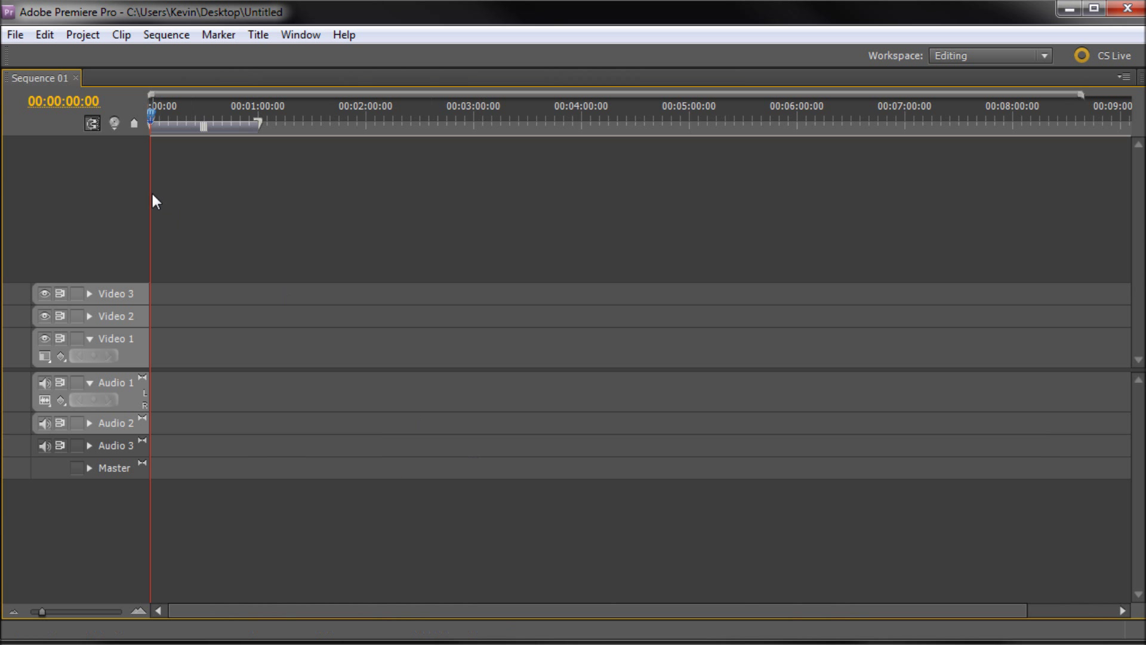
mouse_move(154, 108)
mouse_down()
mouse_move(255, 112)
mouse_move(132, 114)
mouse_up()
click(117, 299)
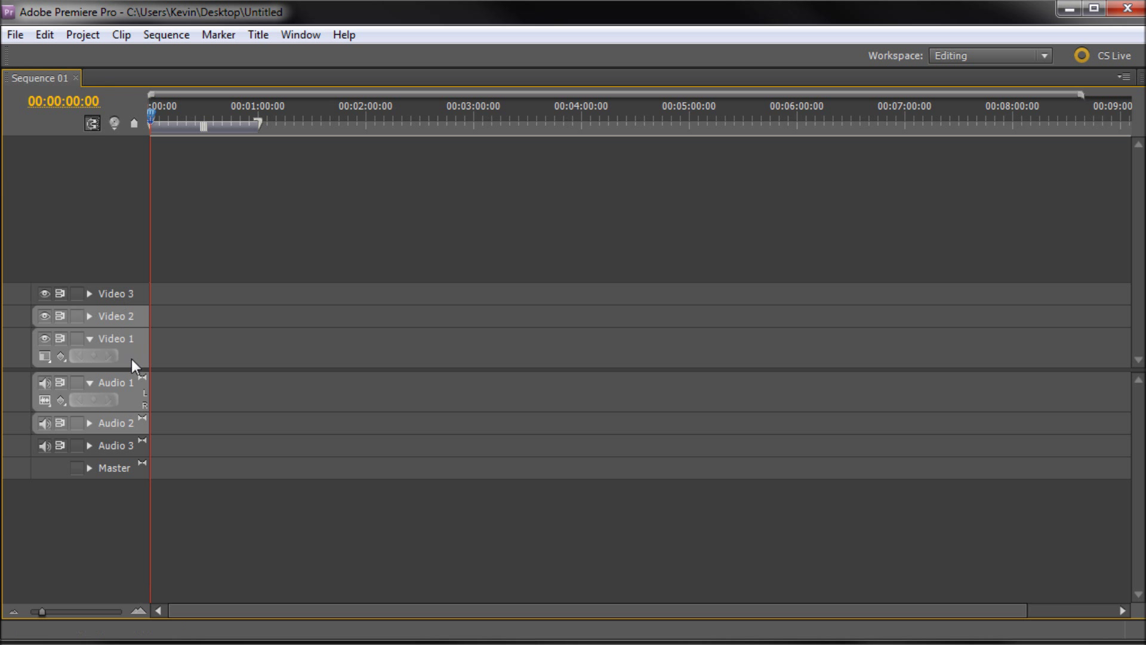
click(108, 293)
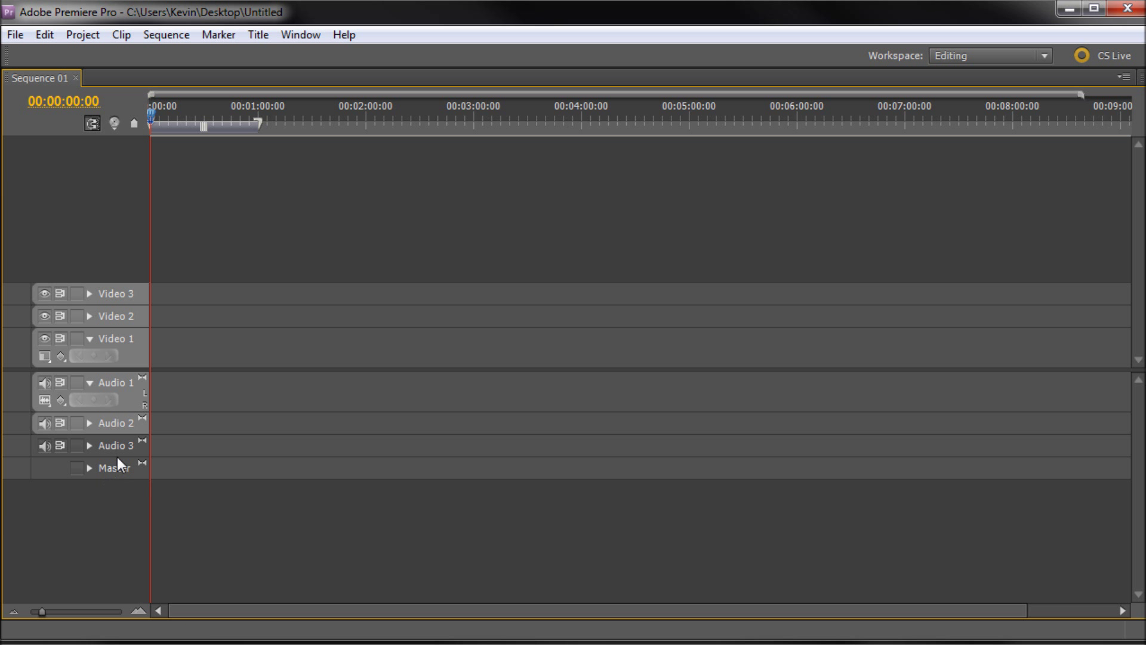
click(110, 289)
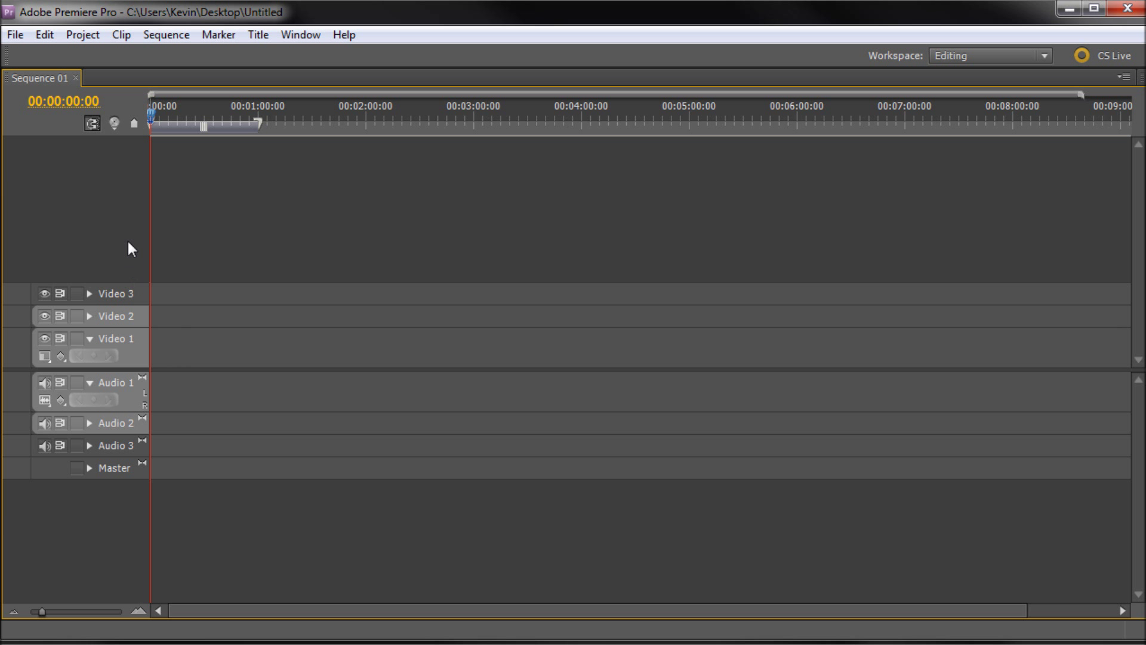
click(102, 294)
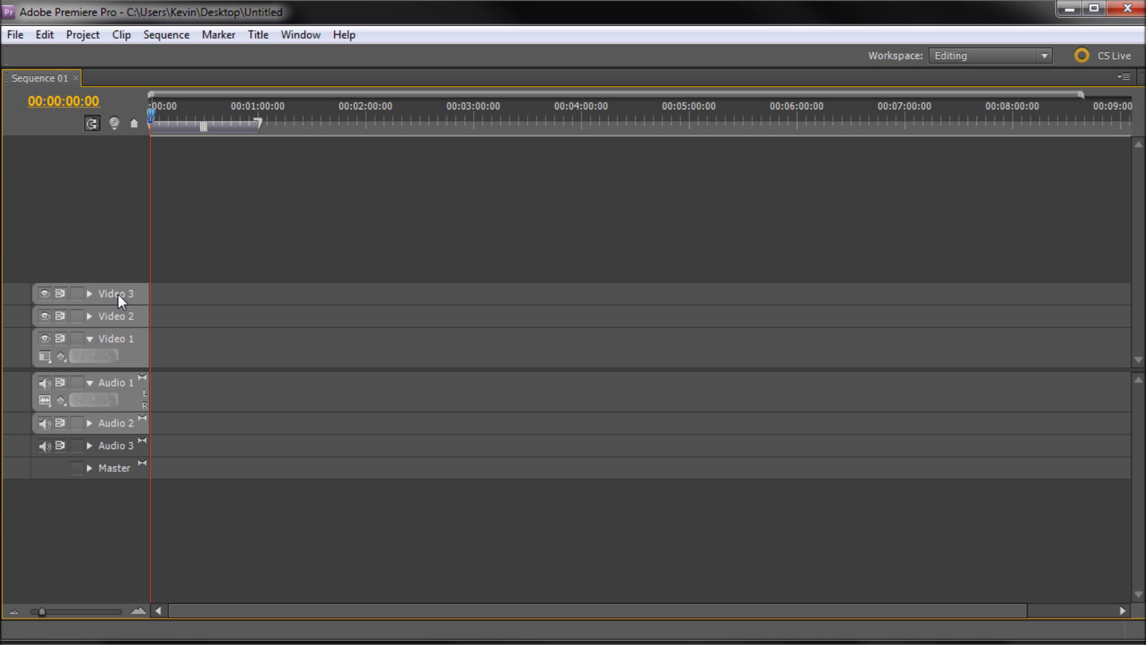
right_click(119, 295)
- Add one video and one audio track to create Video 4 and Audio 4, then restore the full workspace
click(170, 332)
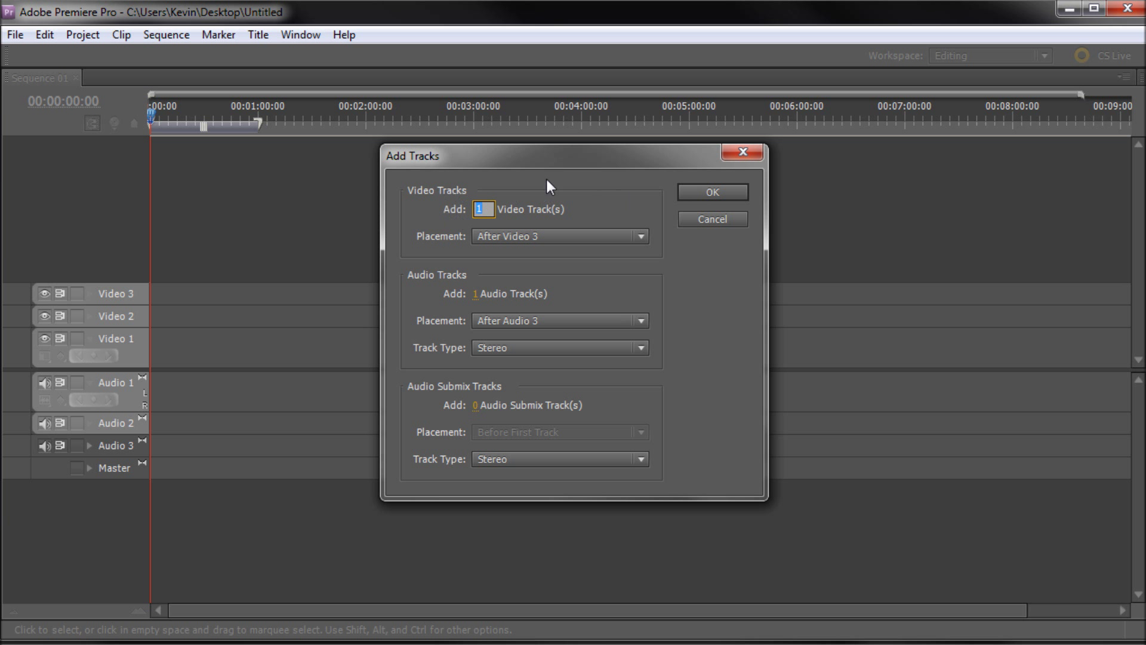
click(710, 192)
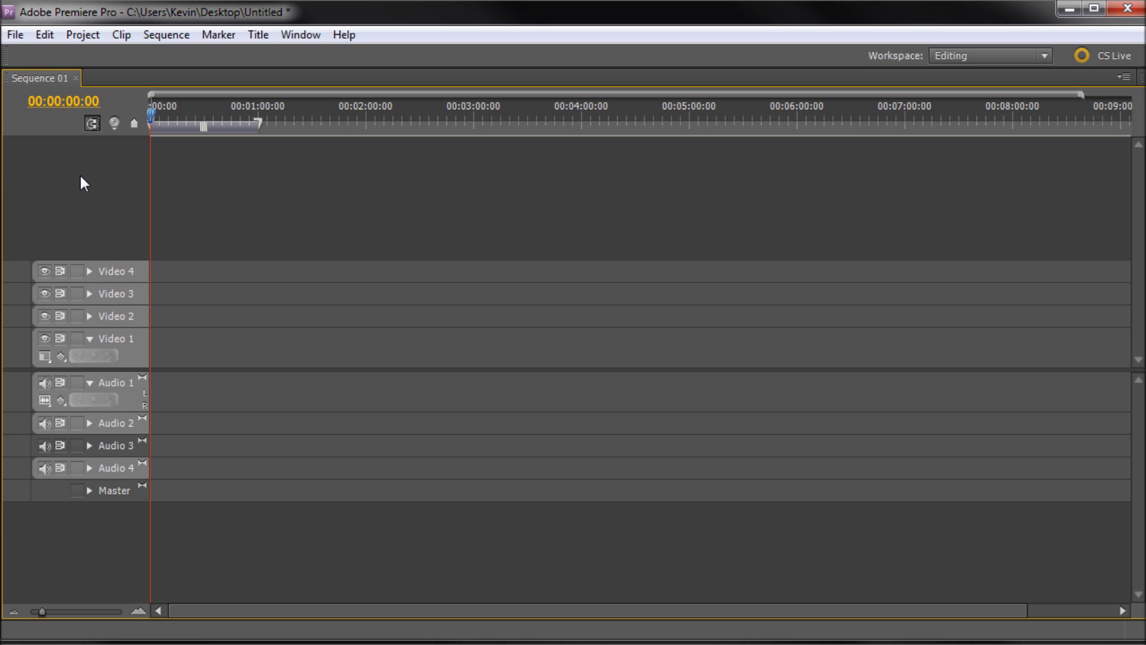
key(grave)
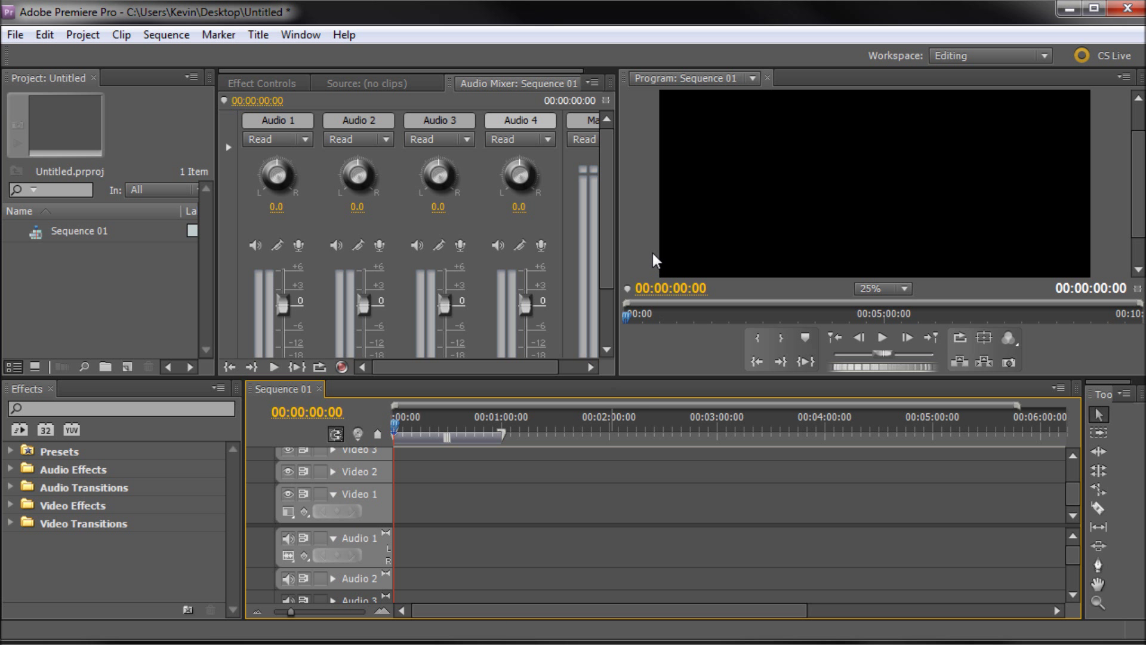
- Lower the timeline divider to enlarge the monitors, and briefly preview the maximized Program Monitor
click(635, 249)
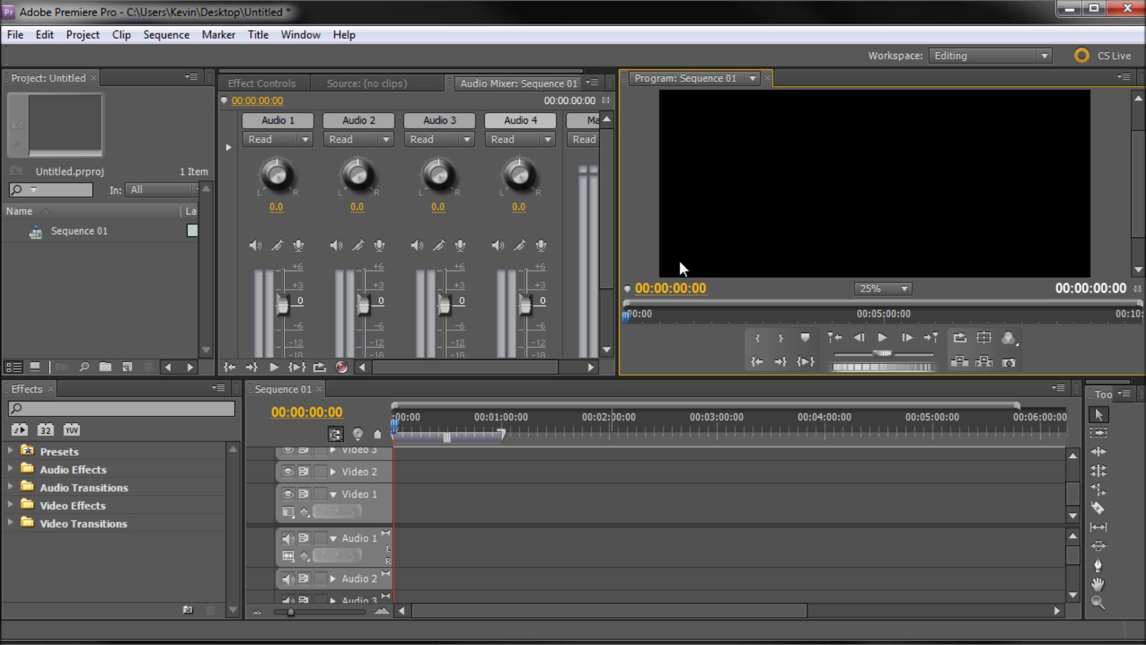
drag(624, 377, 626, 447)
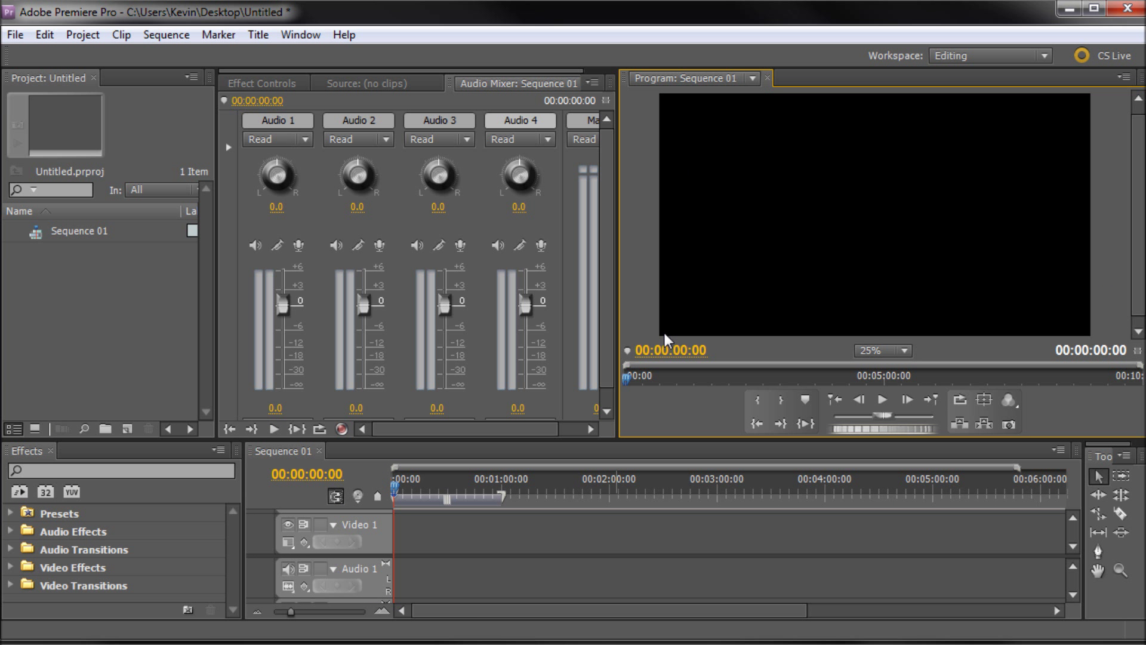
key(grave)
mouse_move(21, 563)
mouse_down()
mouse_move(128, 557)
mouse_move(13, 558)
mouse_up()
key(grave)
- Try the Ripple Edit and Razor tools, then return to the Selection tool
click(1121, 494)
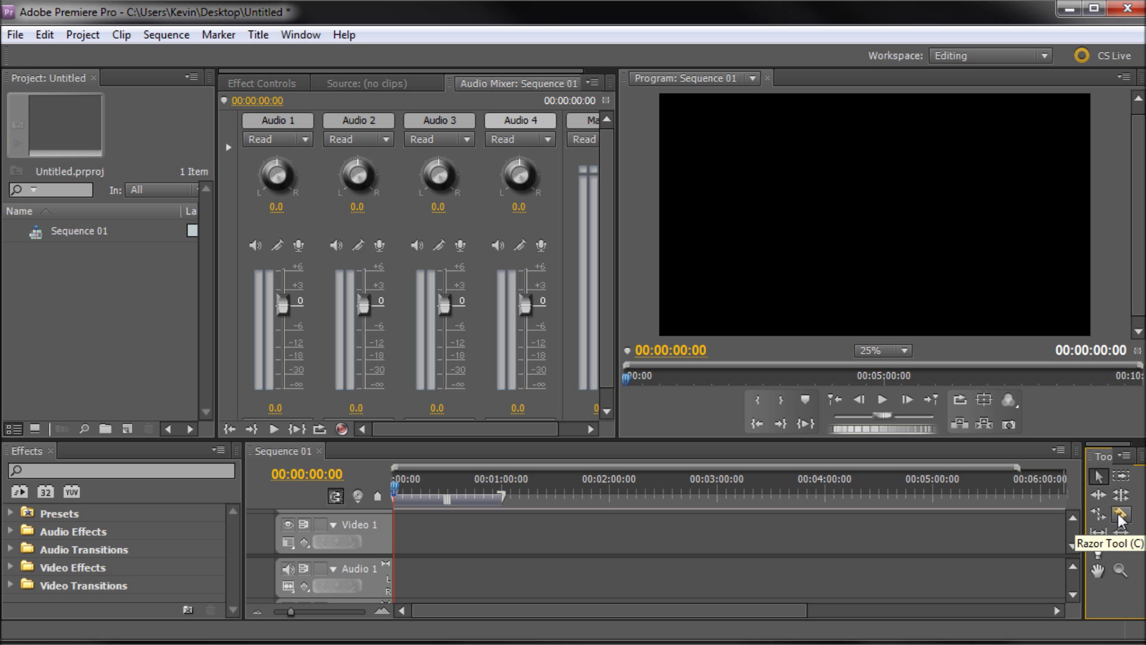
click(1120, 516)
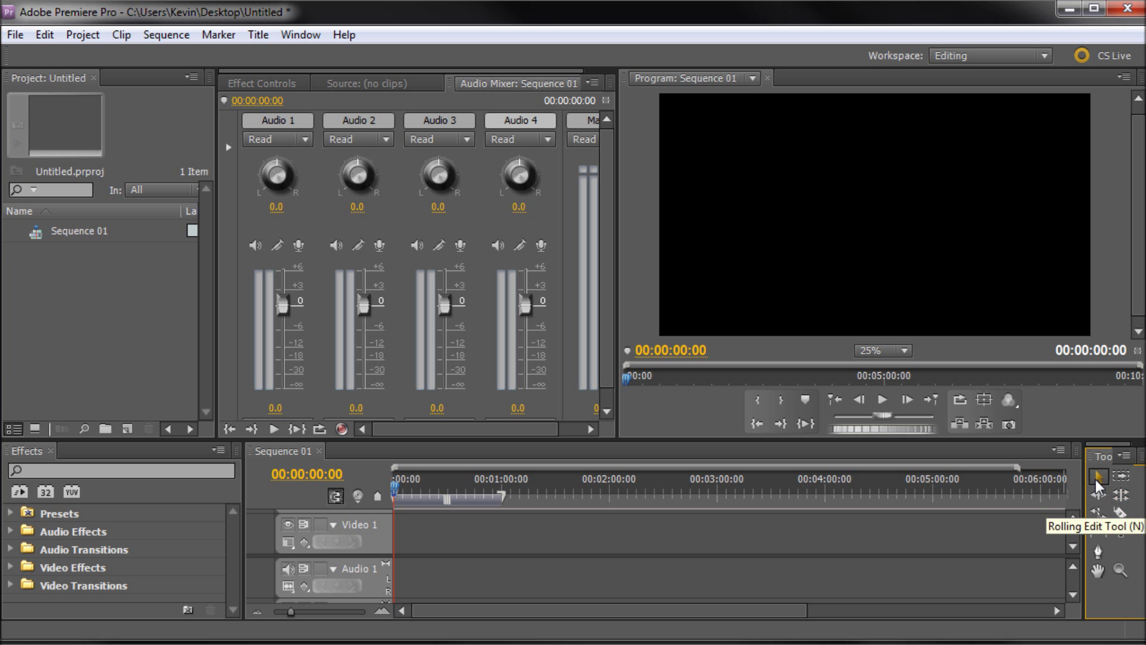
click(1096, 480)
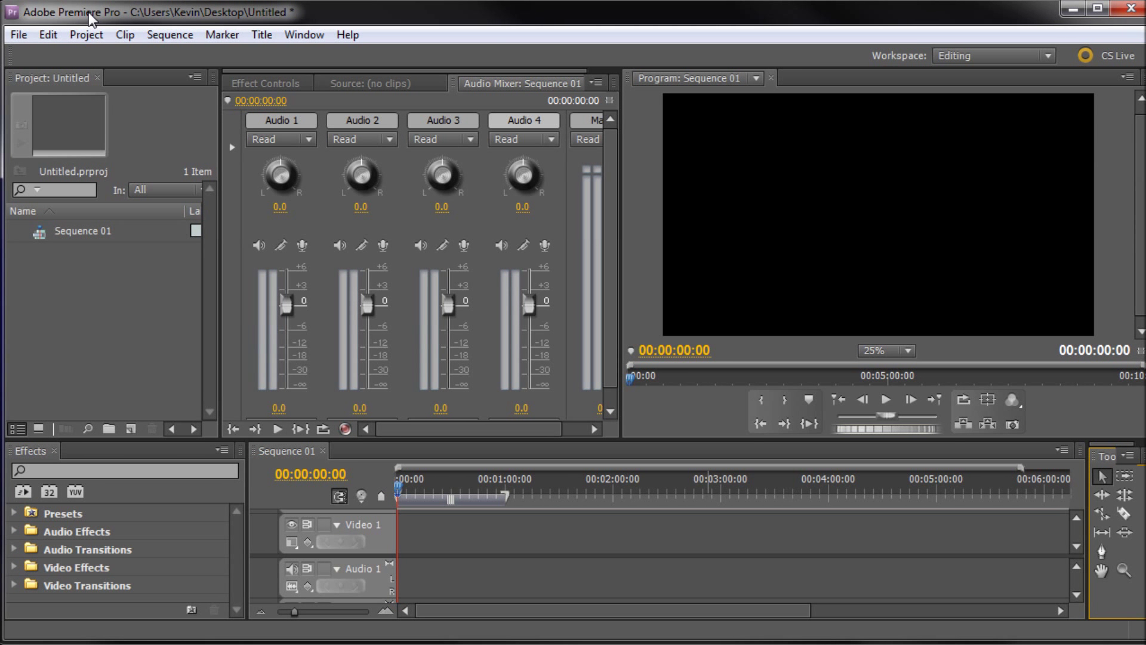
- Import MVI_0144.MOV, MVI_0148.MOV and MVI_0140.MOV by dragging them from the desktop into the Project panel
double_click(120, 288)
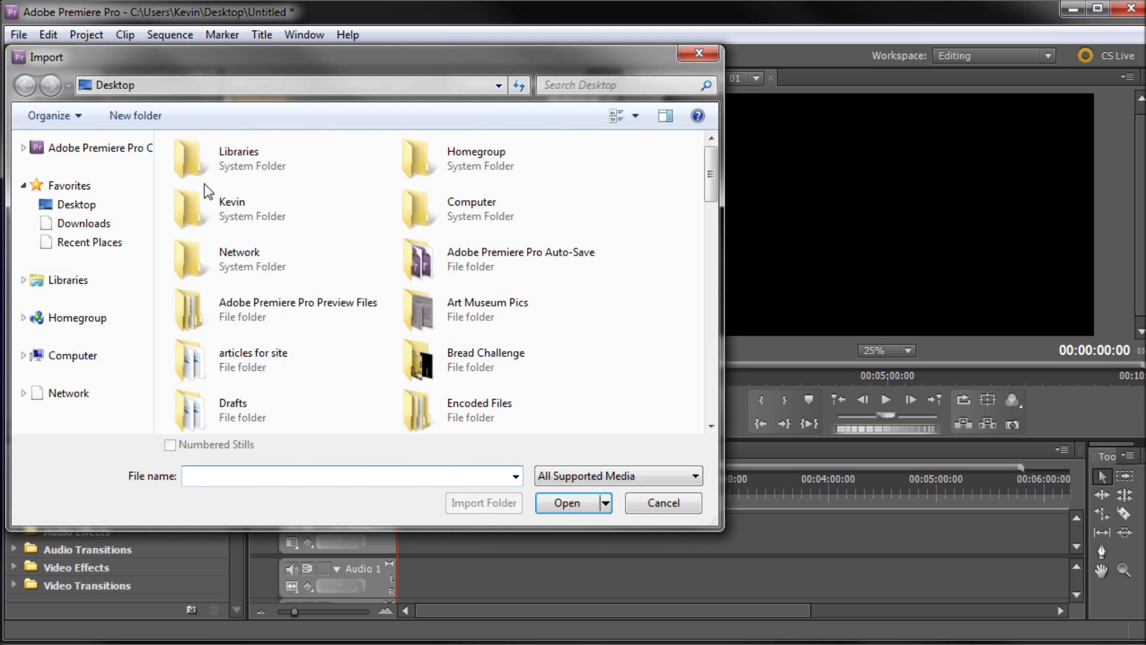
key(Escape)
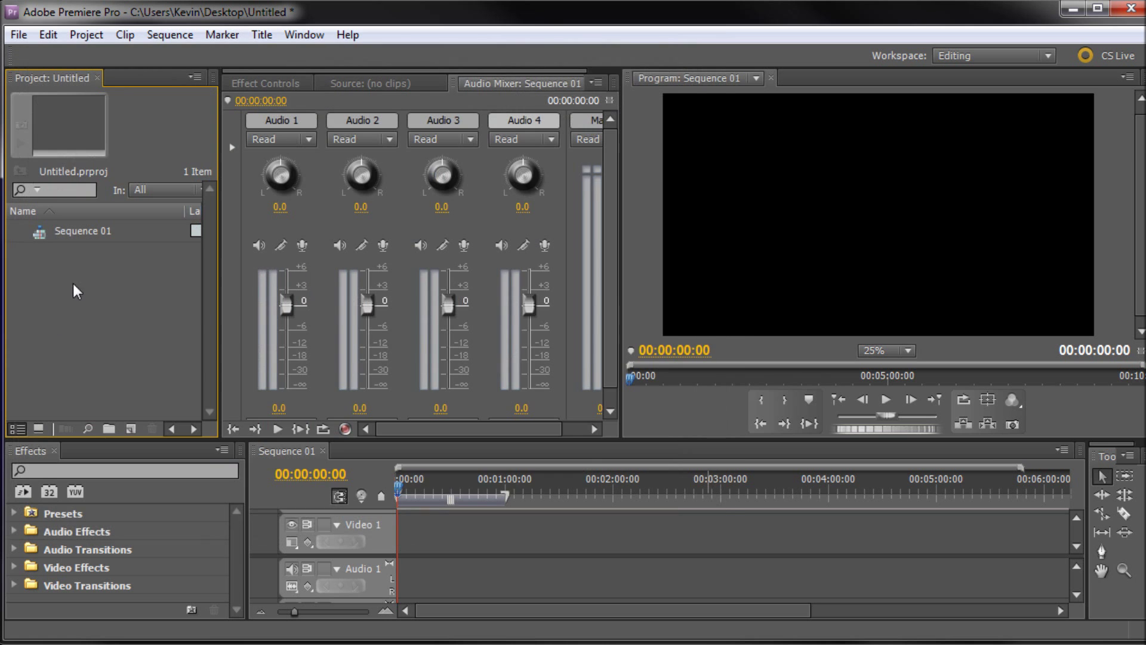
double_click(87, 295)
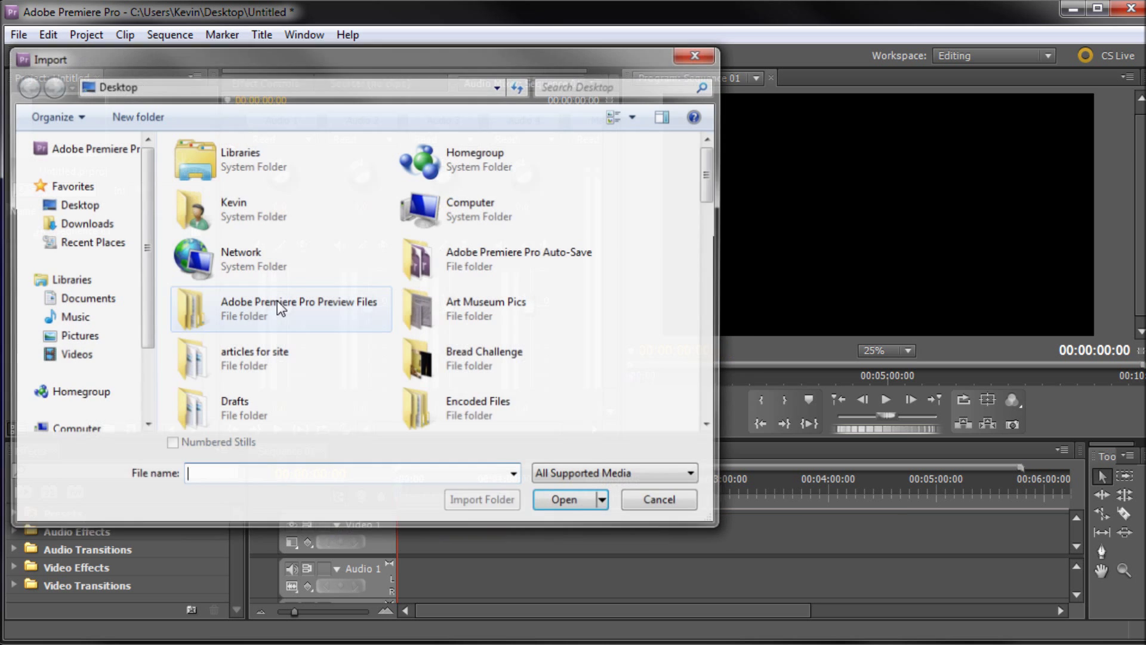
key(Escape)
drag(50, 24, 534, 25)
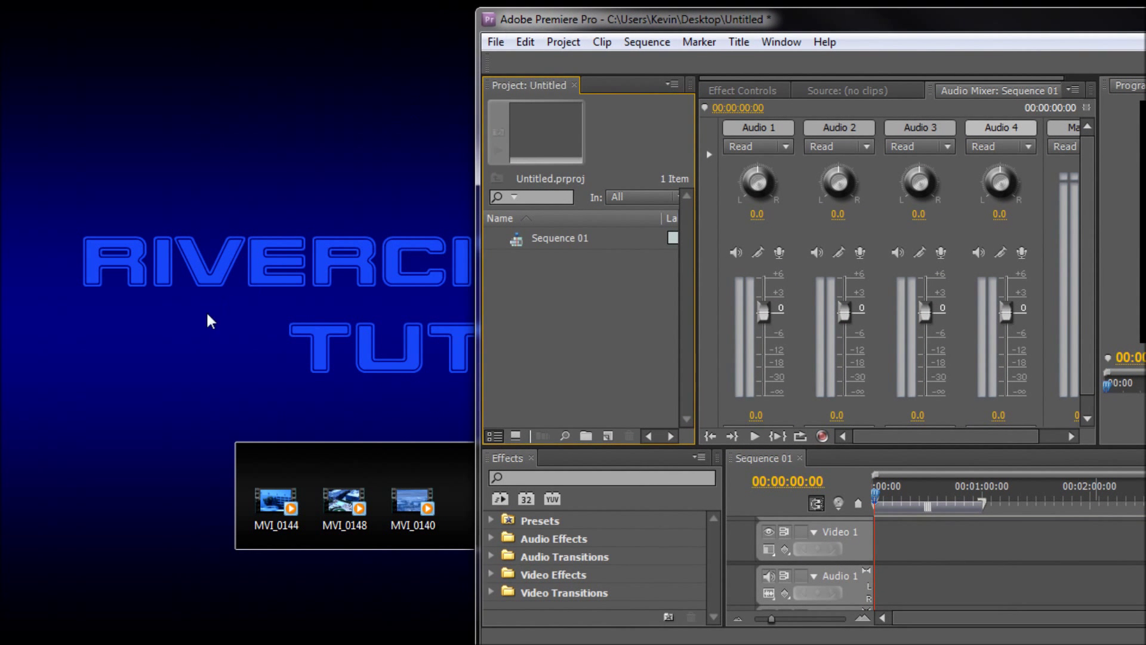
drag(197, 351, 412, 564)
drag(263, 495, 537, 338)
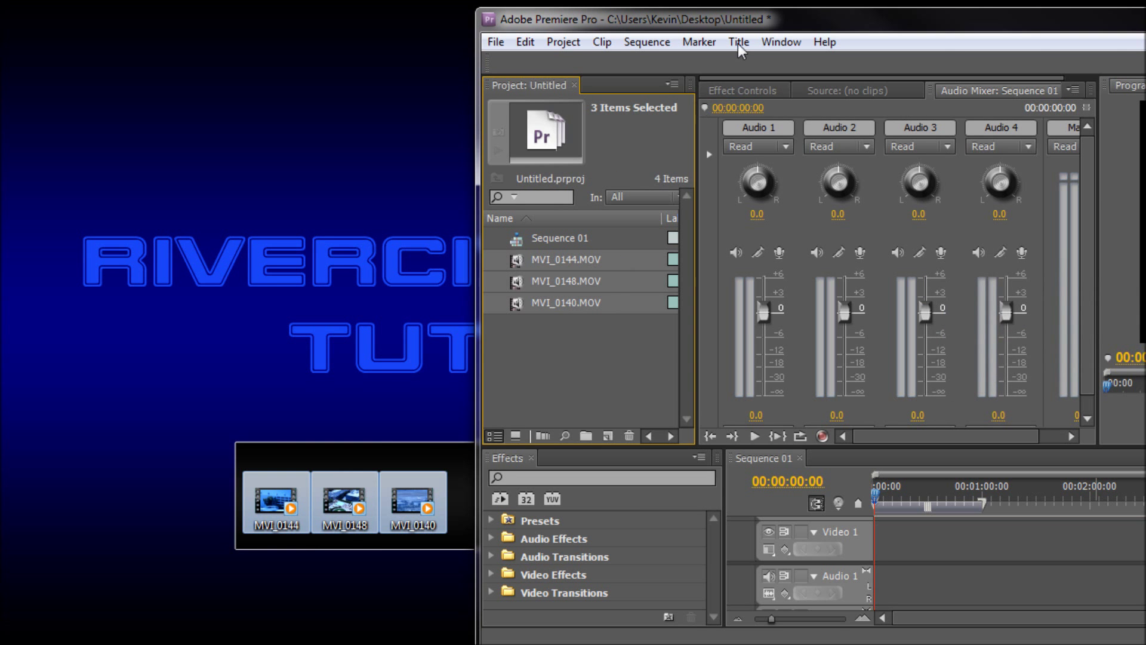
drag(708, 20, 254, 14)
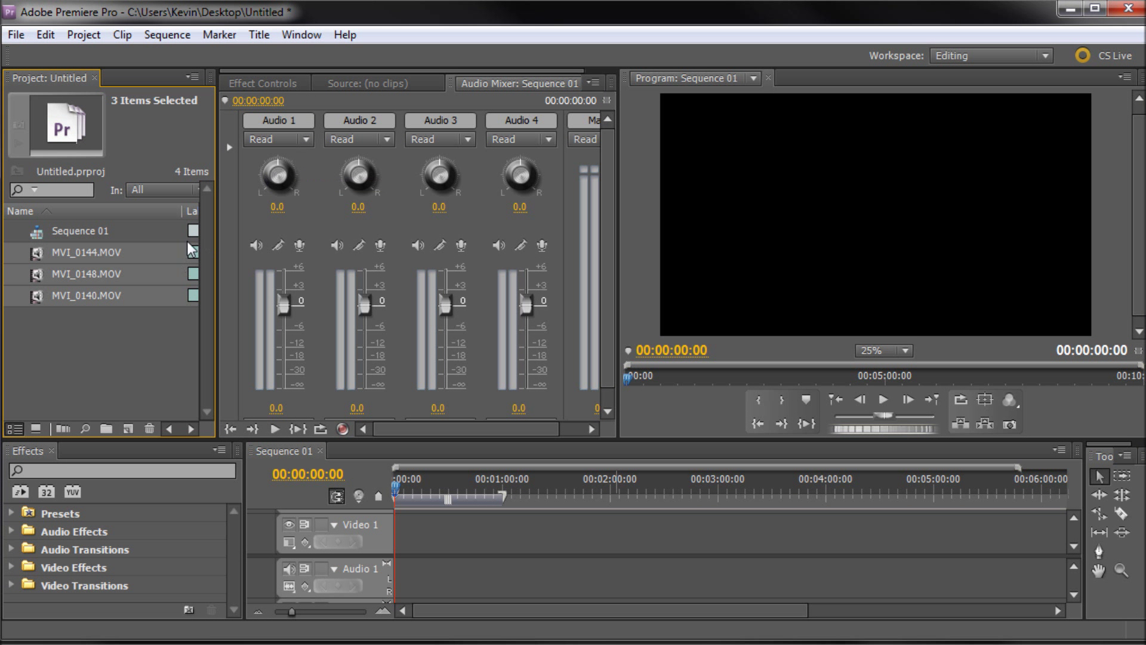
click(84, 295)
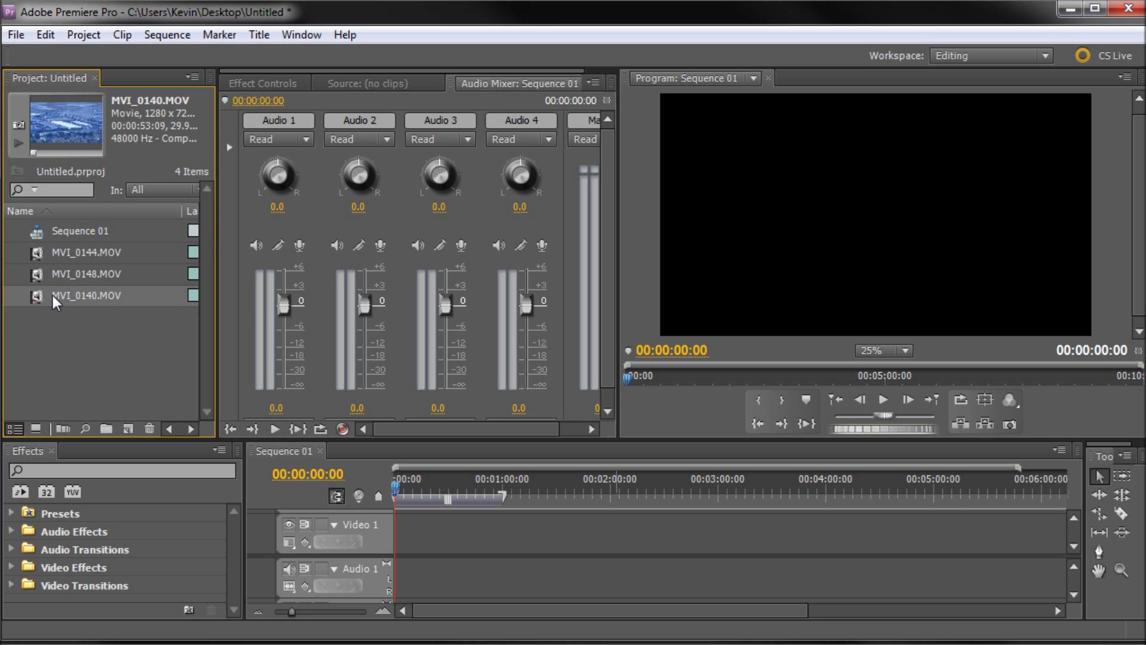
- Preview MVI_0144 and MVI_0148 in the Source Monitor, then close it and return to the Audio Mixer
click(52, 252)
double_click(40, 252)
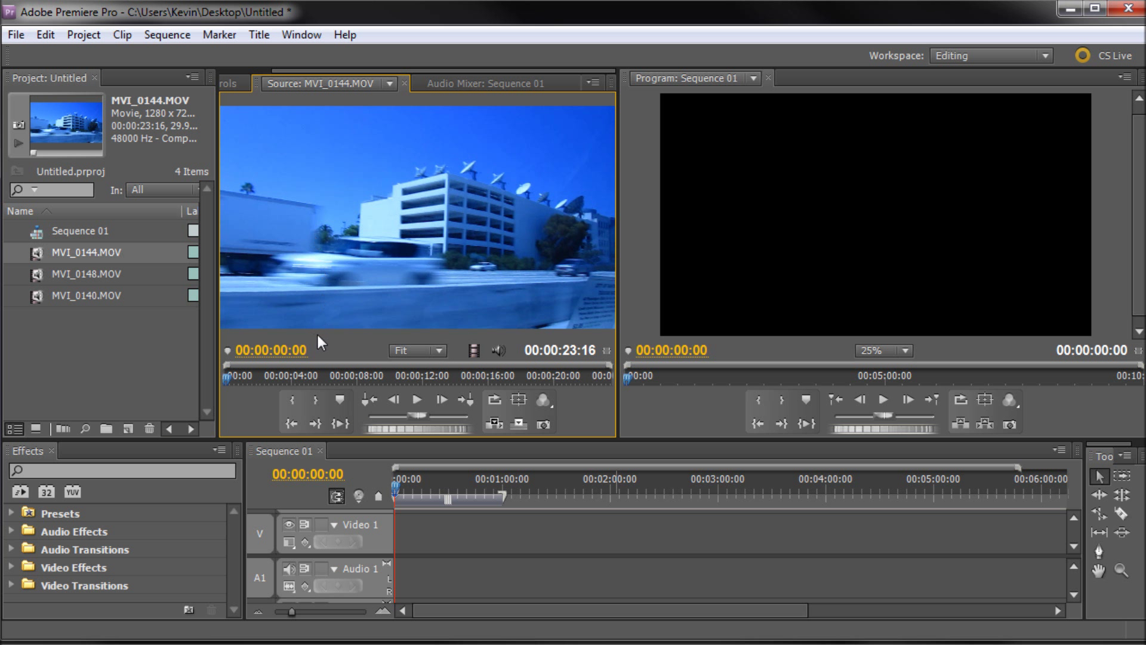
drag(222, 379, 182, 378)
double_click(42, 272)
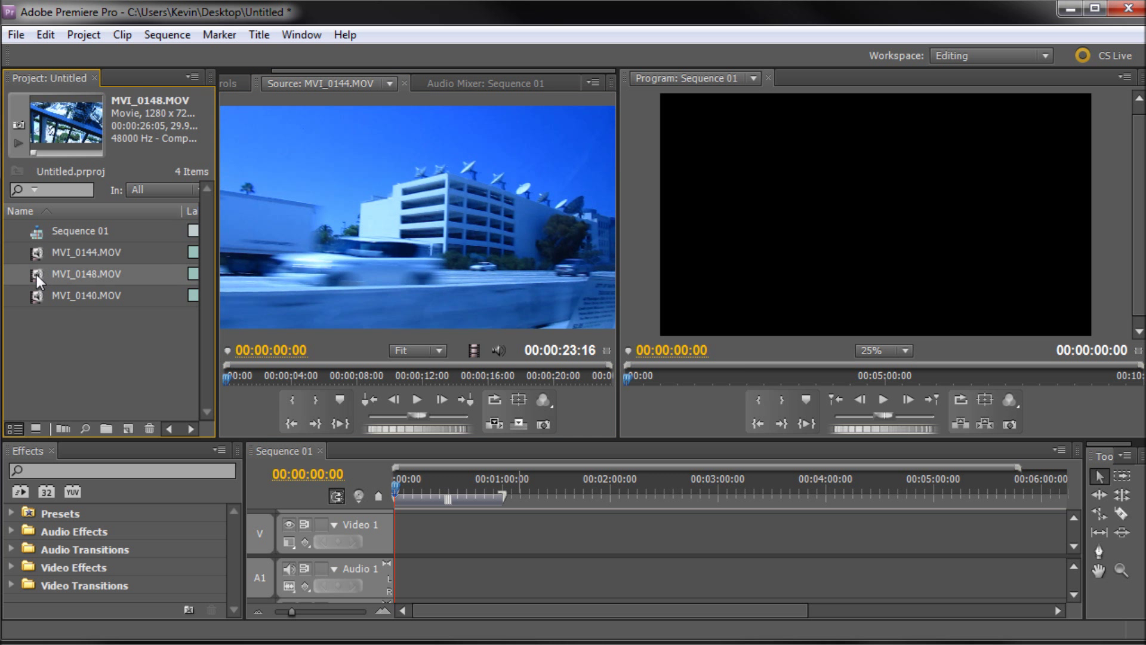
click(404, 82)
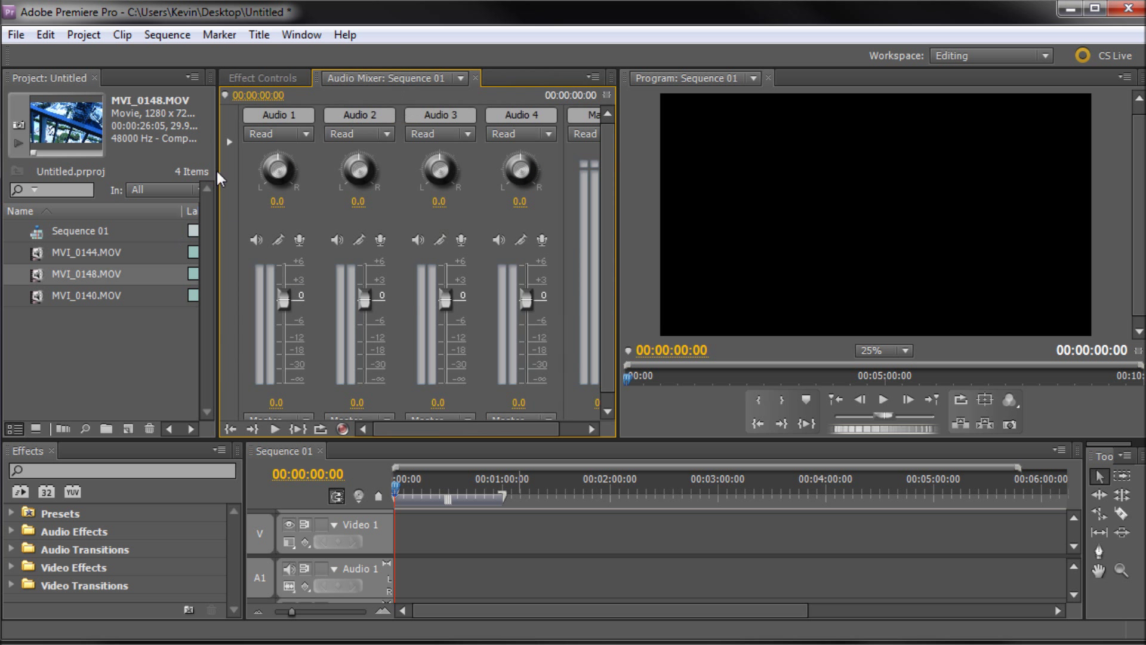
click(259, 78)
click(403, 79)
- Place MVI_0140 at the start of Sequence 01 on Video 1 and Audio 1
click(69, 254)
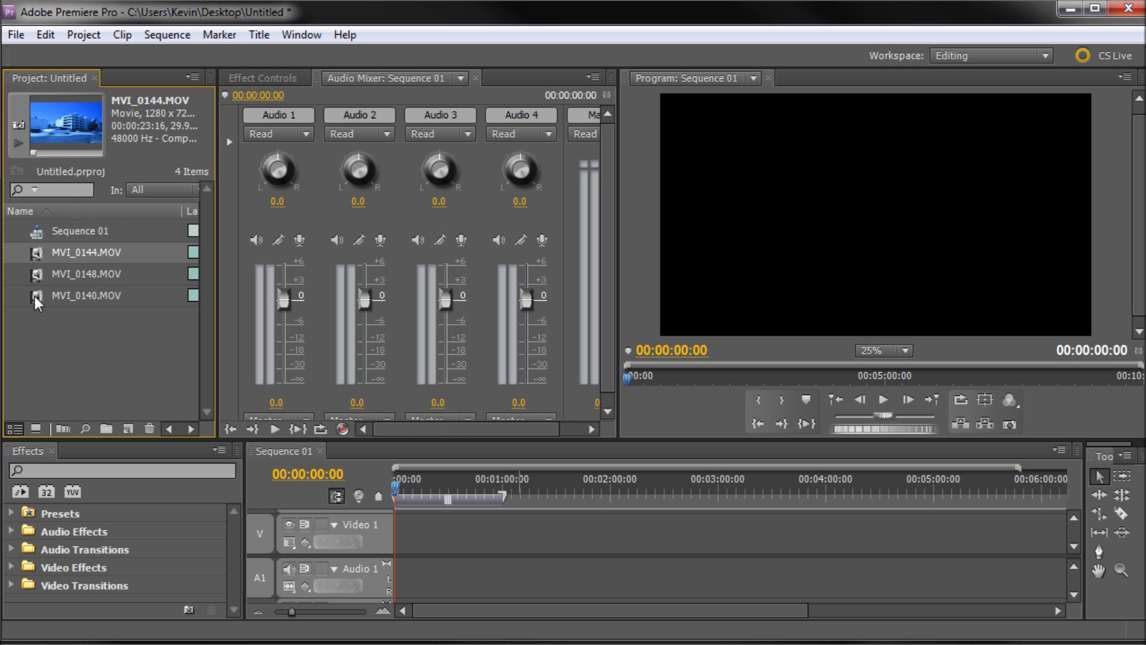
click(35, 272)
click(37, 302)
click(36, 256)
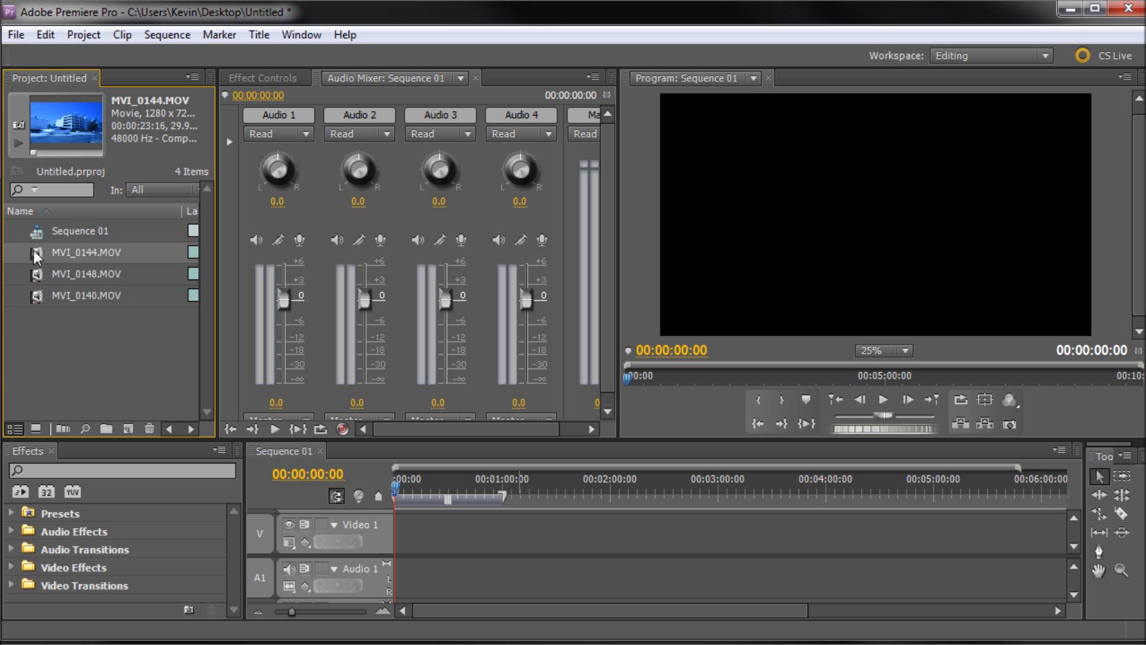
click(37, 300)
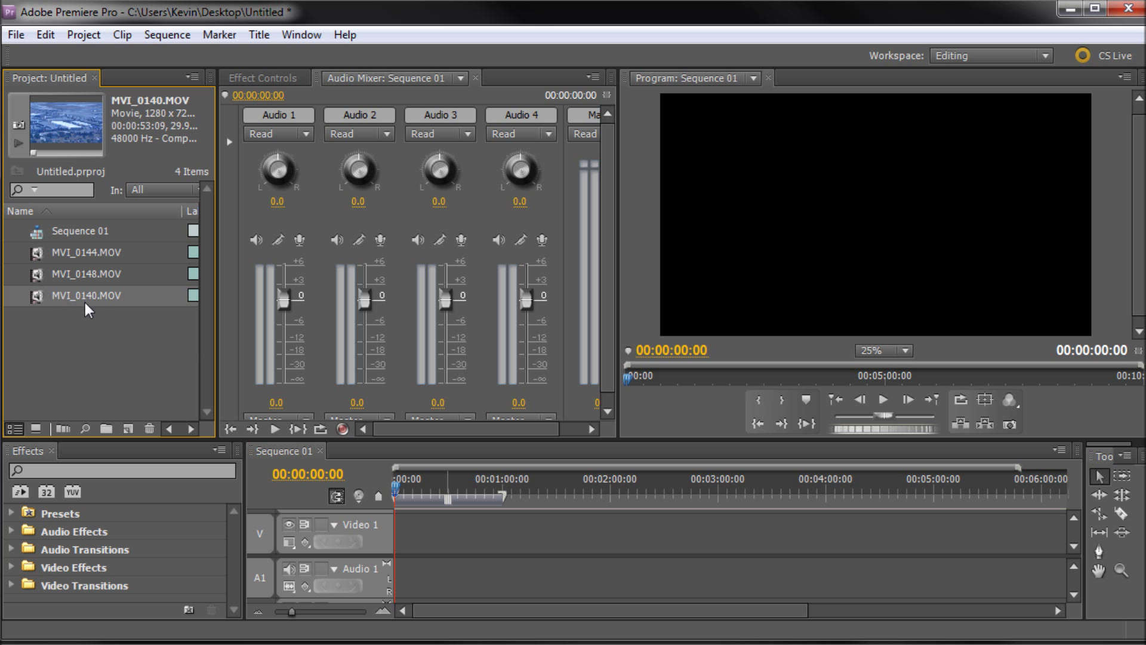
drag(38, 294, 396, 568)
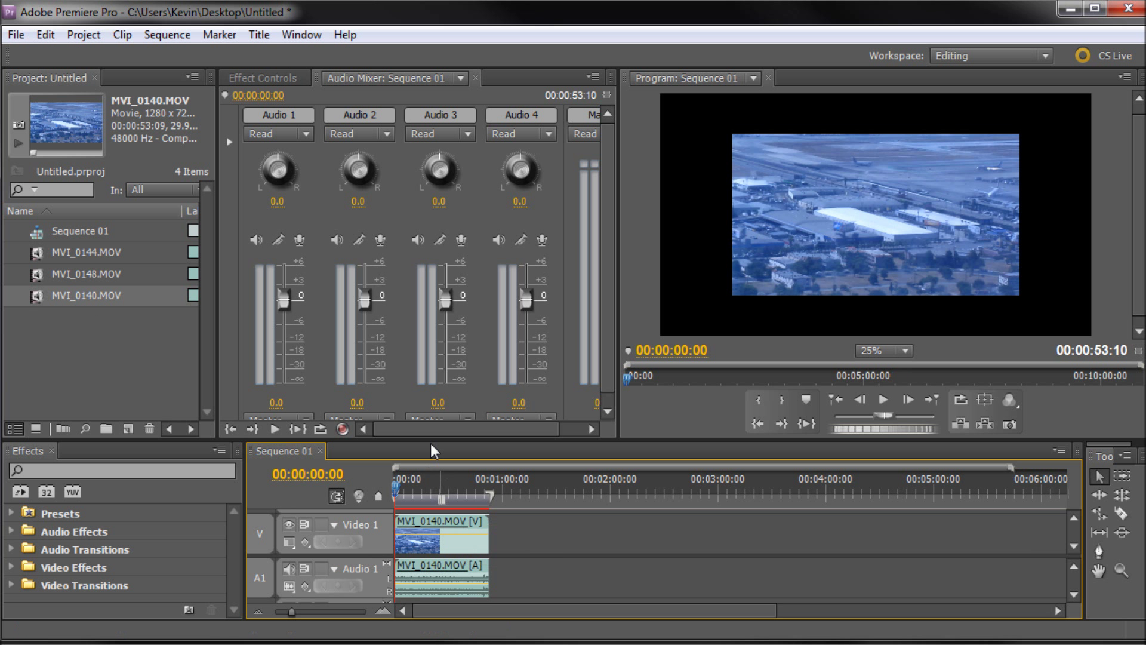
- Add MVI_0148 and then MVI_0144 after MVI_0140 on Video 1, giving a 00:01:43:01 sequence
drag(427, 439, 420, 362)
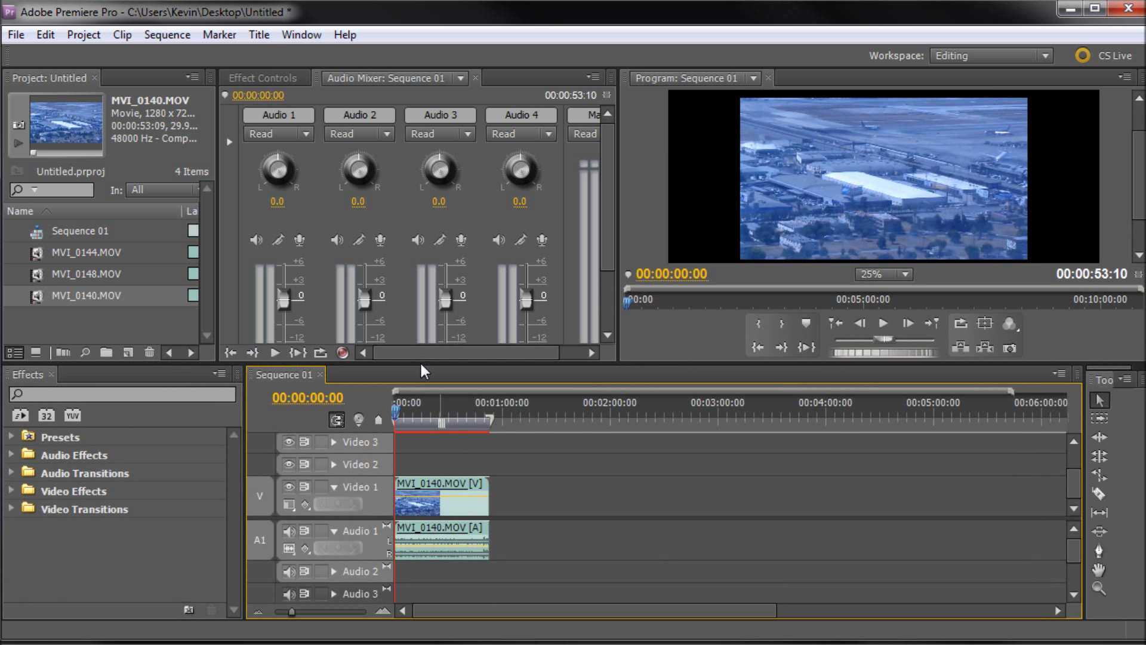
drag(57, 273, 490, 529)
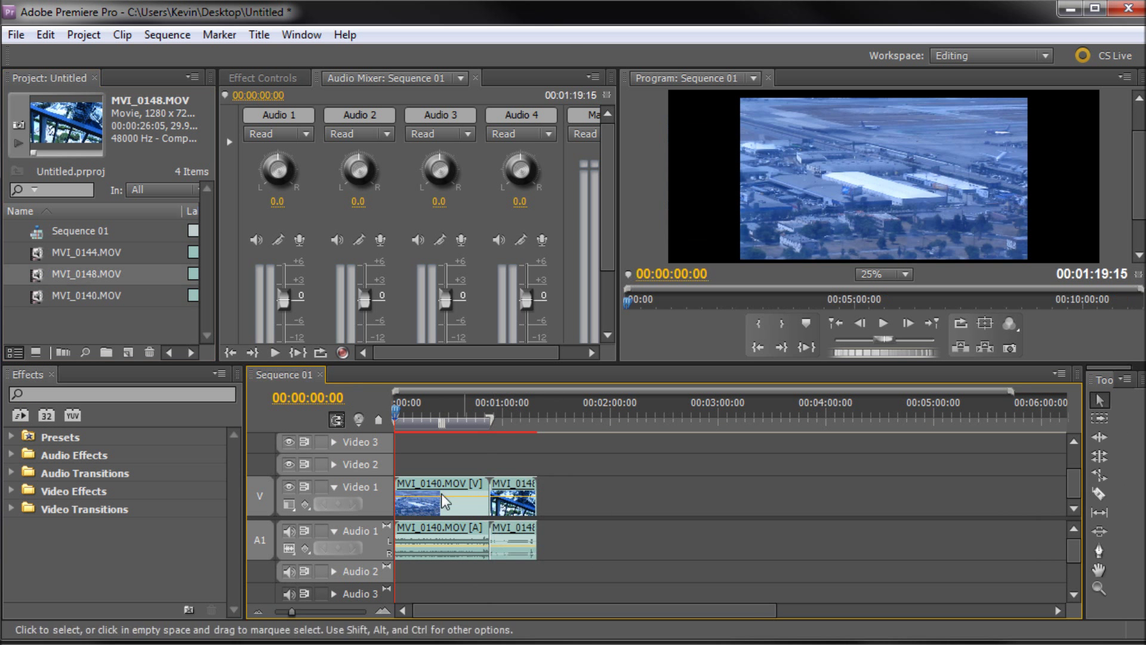
click(48, 255)
drag(321, 408, 541, 506)
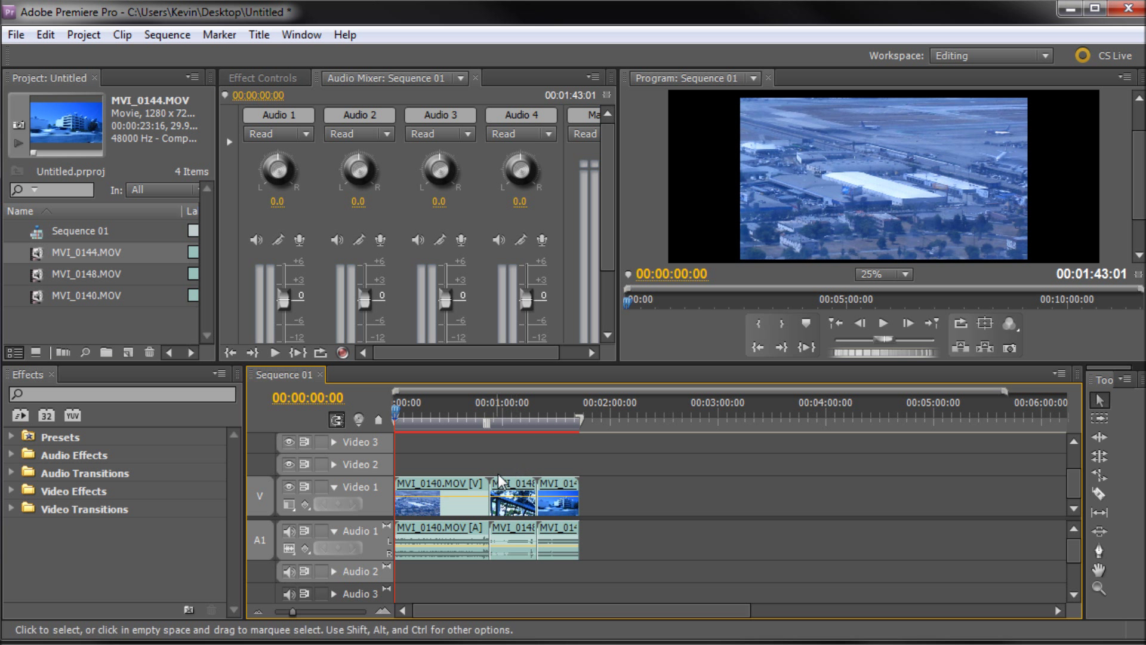
mouse_move(555, 492)
mouse_down()
mouse_move(633, 486)
mouse_move(561, 491)
mouse_up()
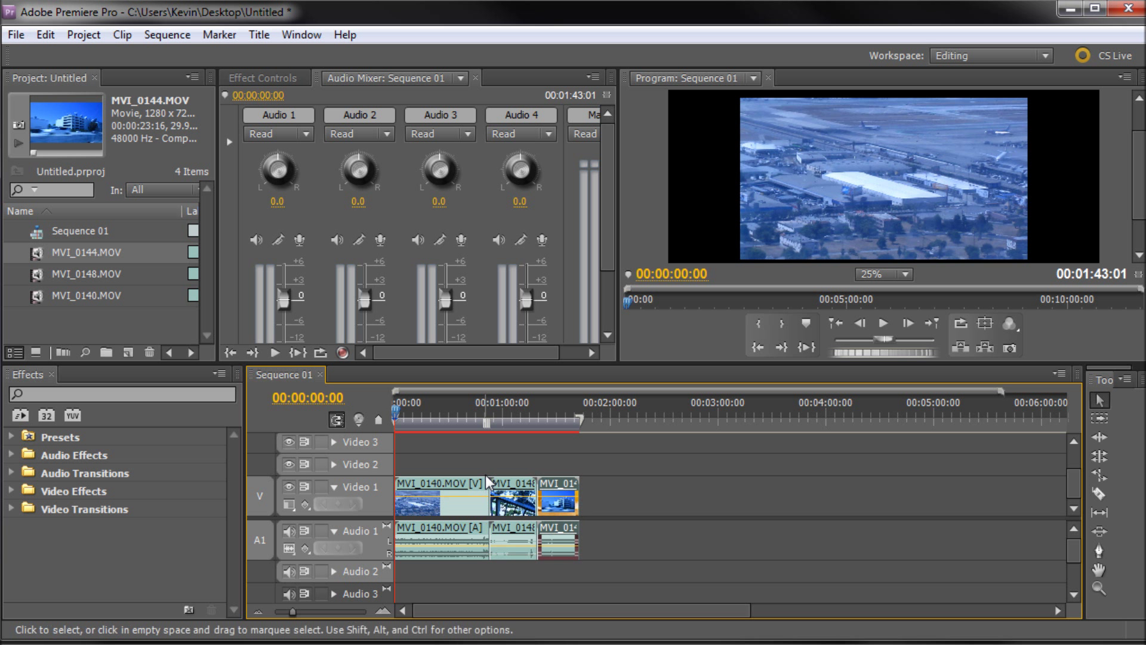
scroll(478, 464, up, 5)
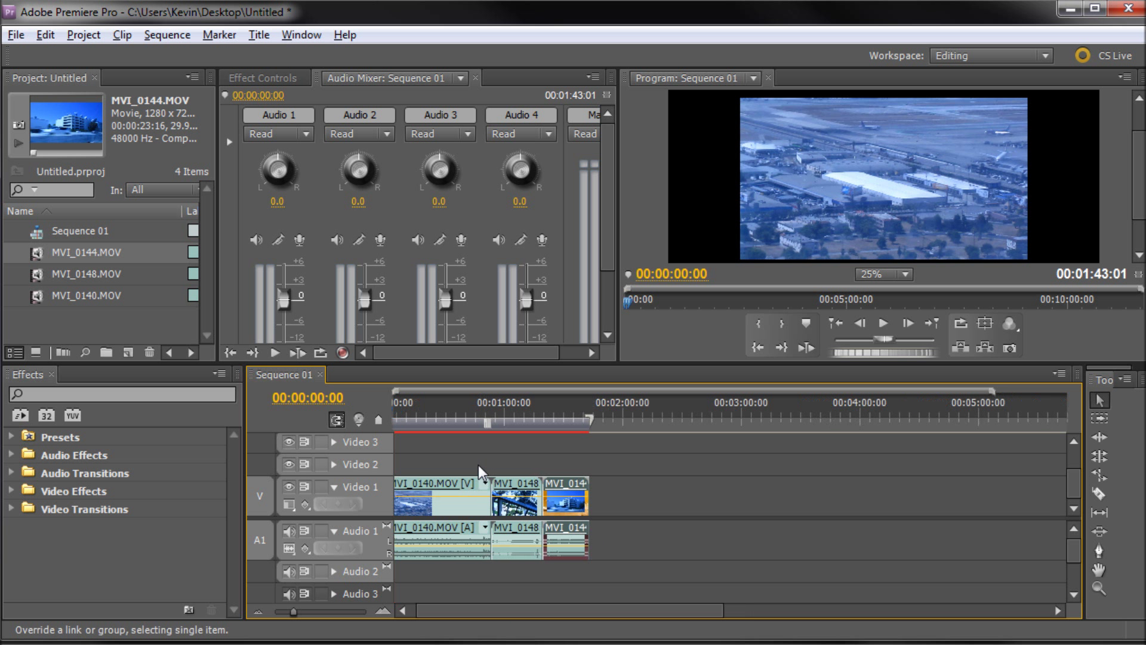
key(alt)
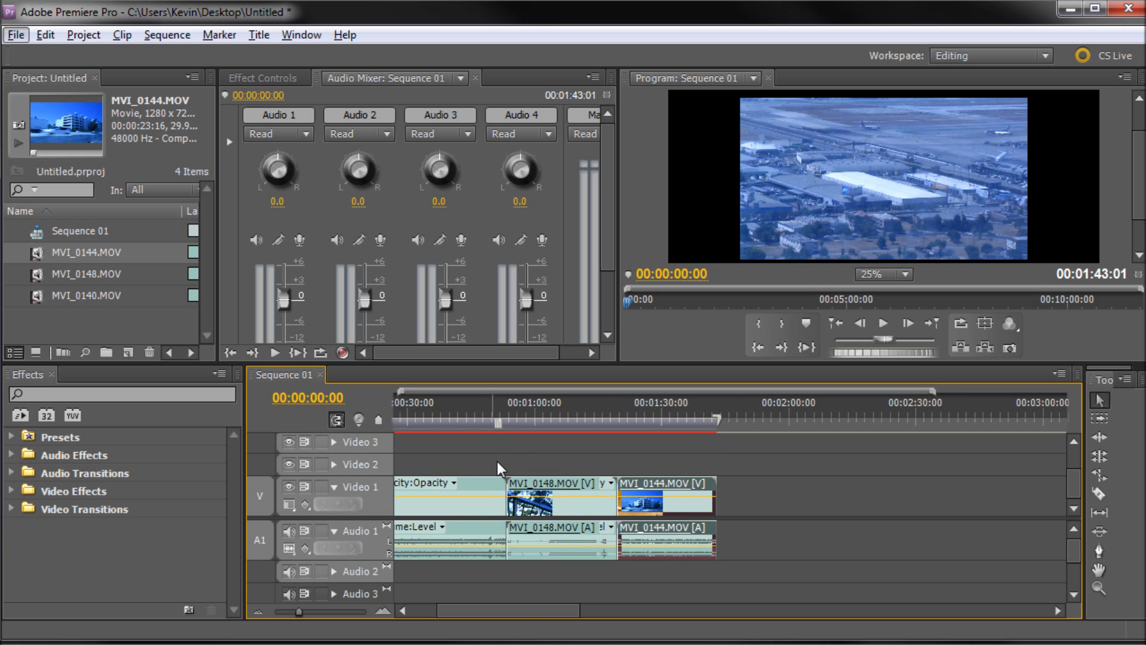
click(475, 484)
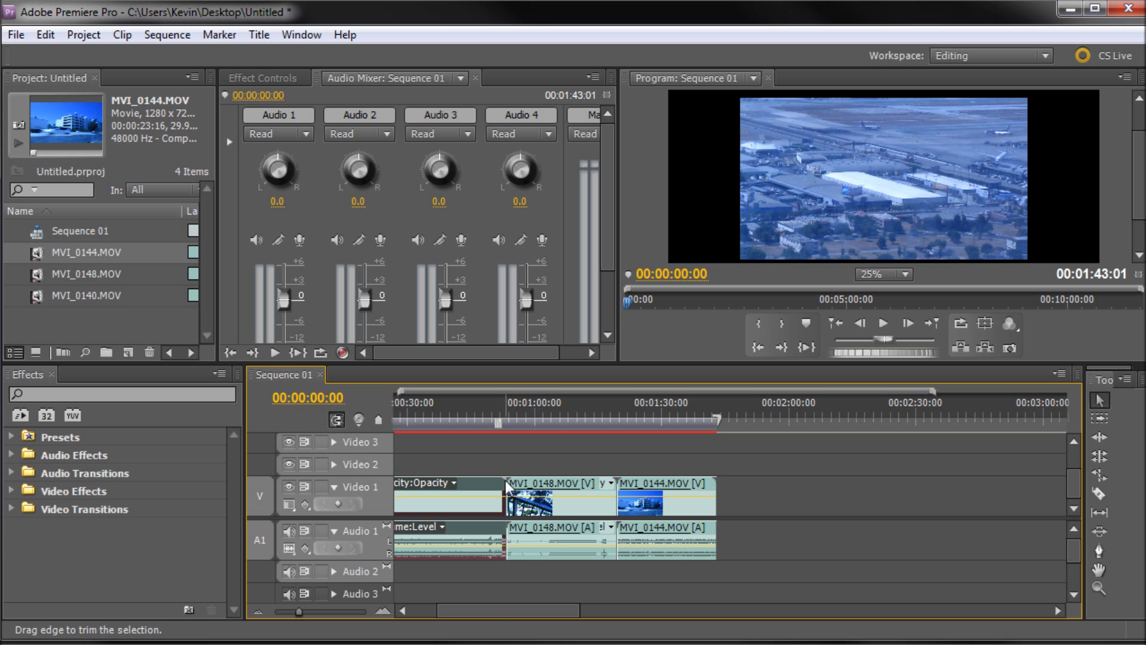
drag(504, 486, 473, 484)
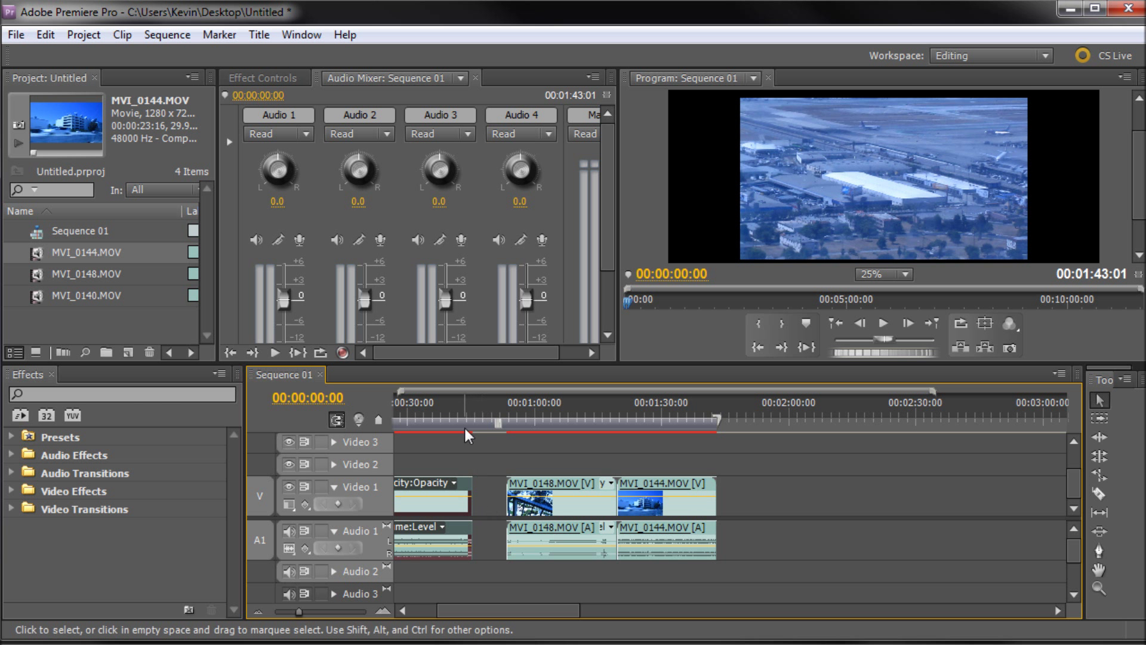
mouse_move(465, 420)
mouse_down()
mouse_move(479, 418)
mouse_move(468, 416)
mouse_up()
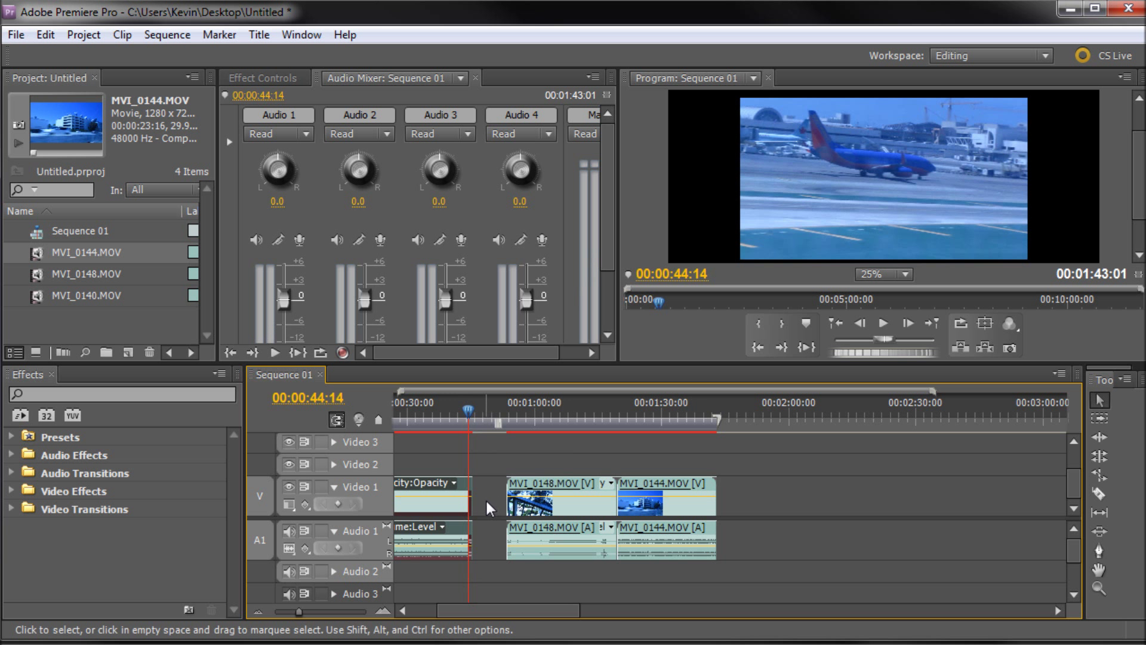
click(695, 481)
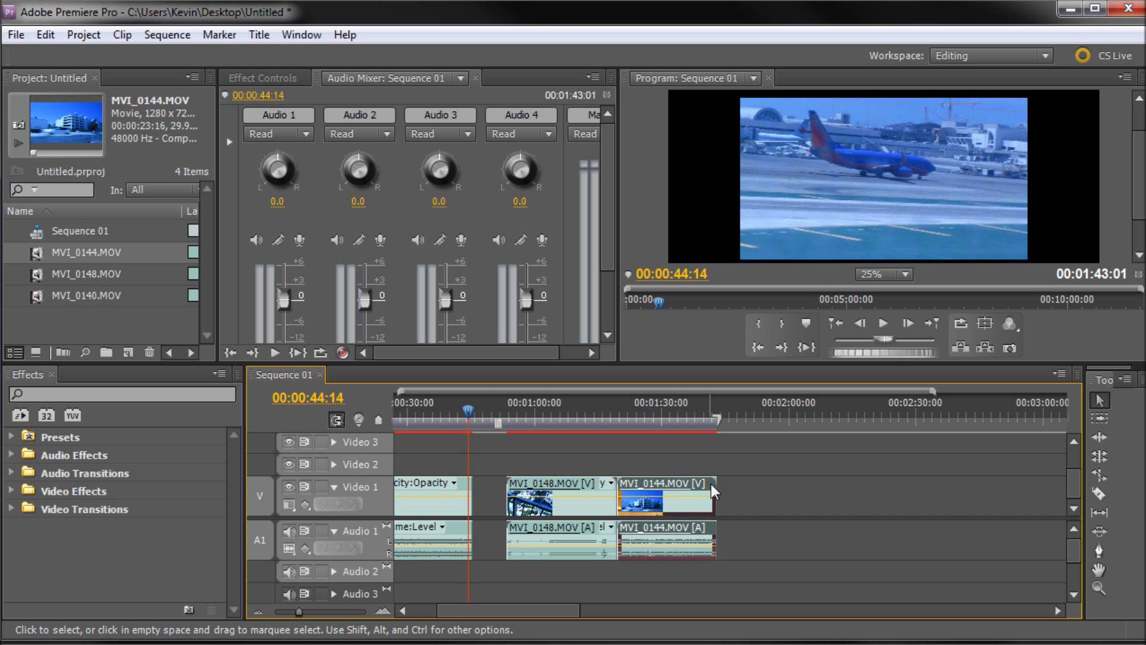
drag(714, 485, 801, 491)
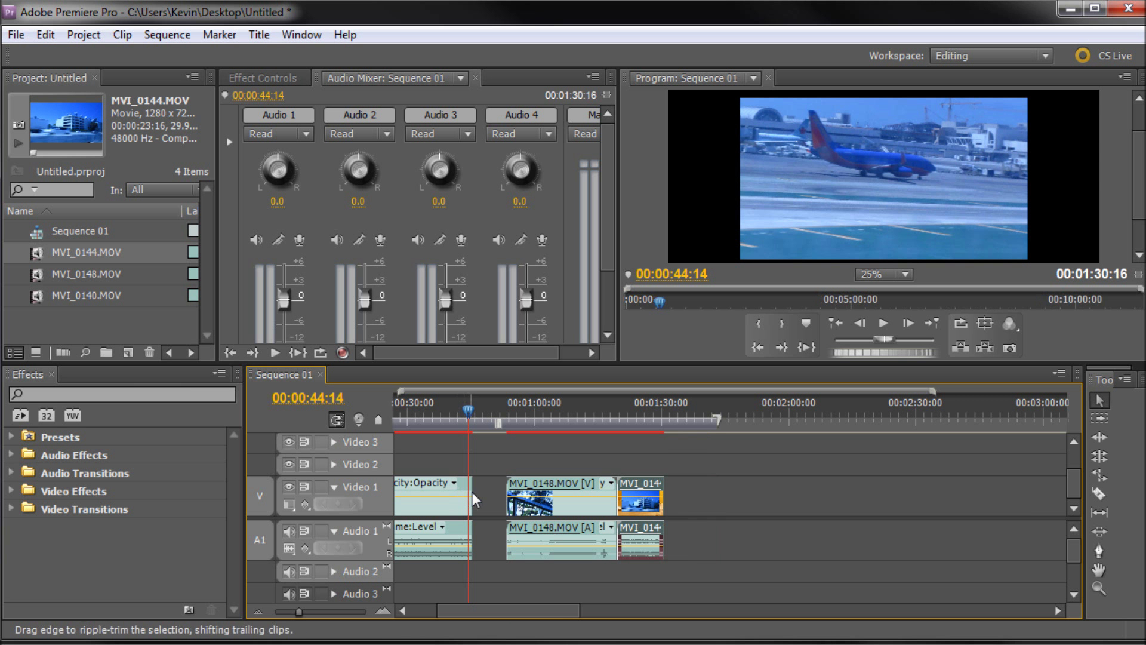
mouse_move(469, 412)
mouse_down()
mouse_move(442, 413)
mouse_move(632, 420)
mouse_move(475, 418)
mouse_up()
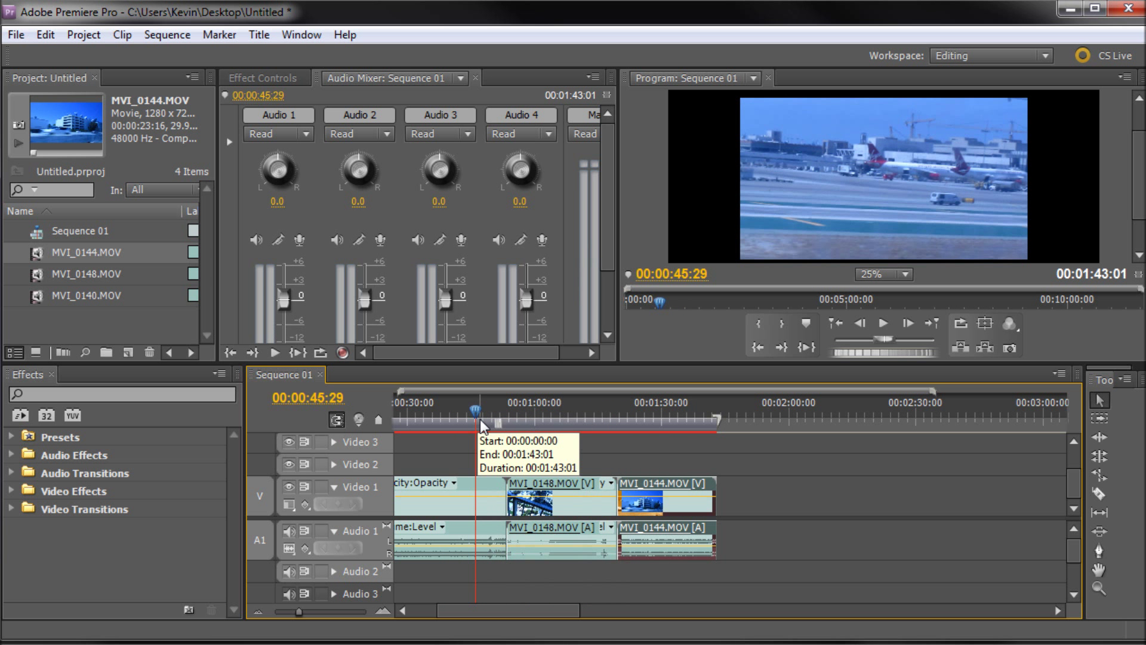
- Razor-cut MVI_0140 at 00:00:47:01 and select the short piece before MVI_0148
click(1099, 495)
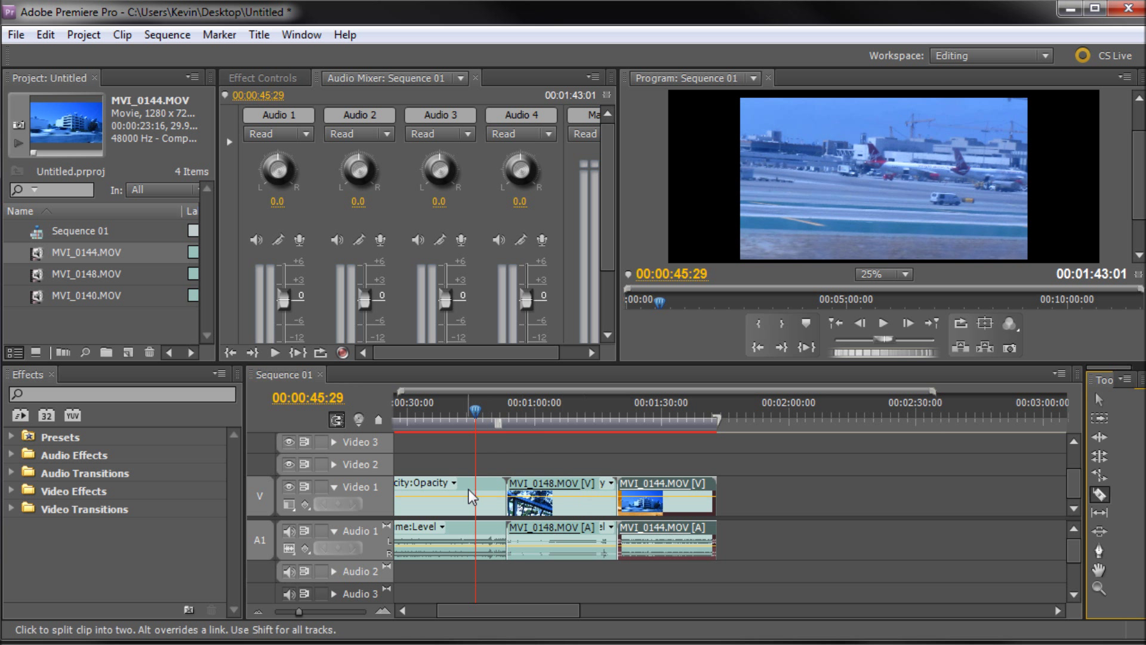
click(435, 493)
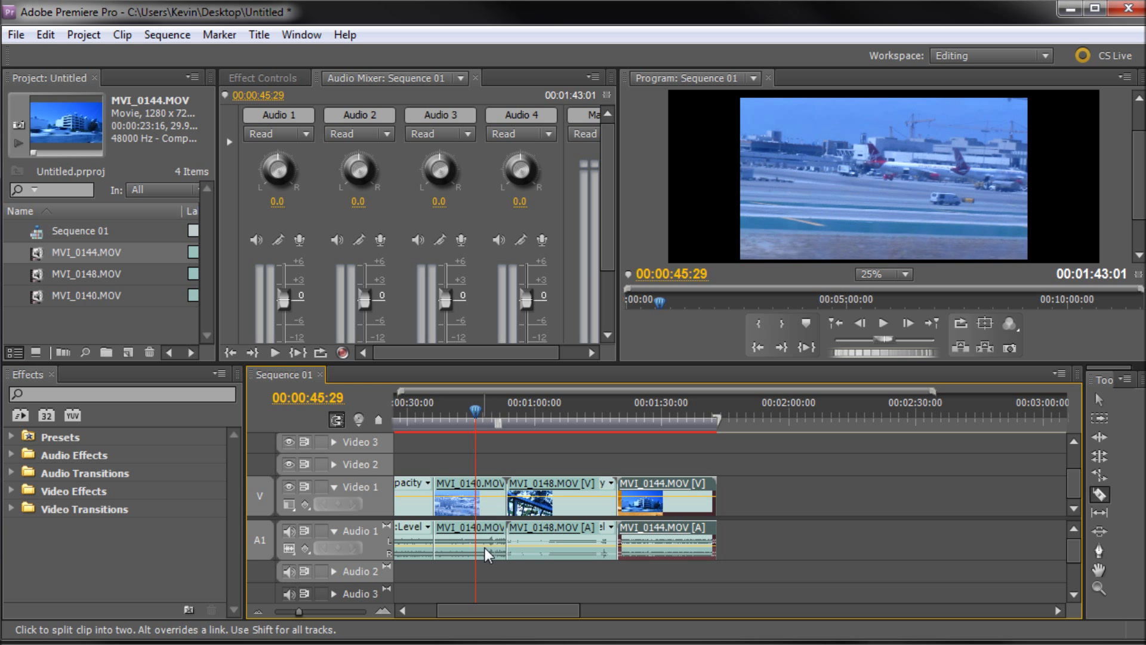
key(ctrl+z)
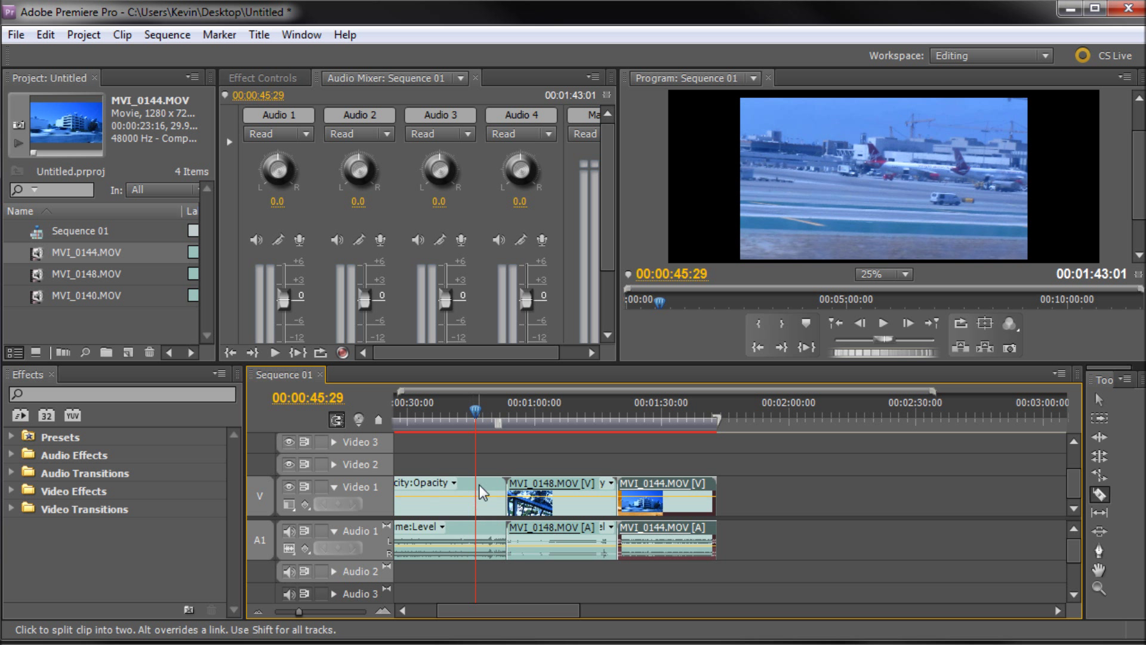
mouse_move(475, 415)
mouse_down()
mouse_move(463, 413)
mouse_move(480, 412)
mouse_up()
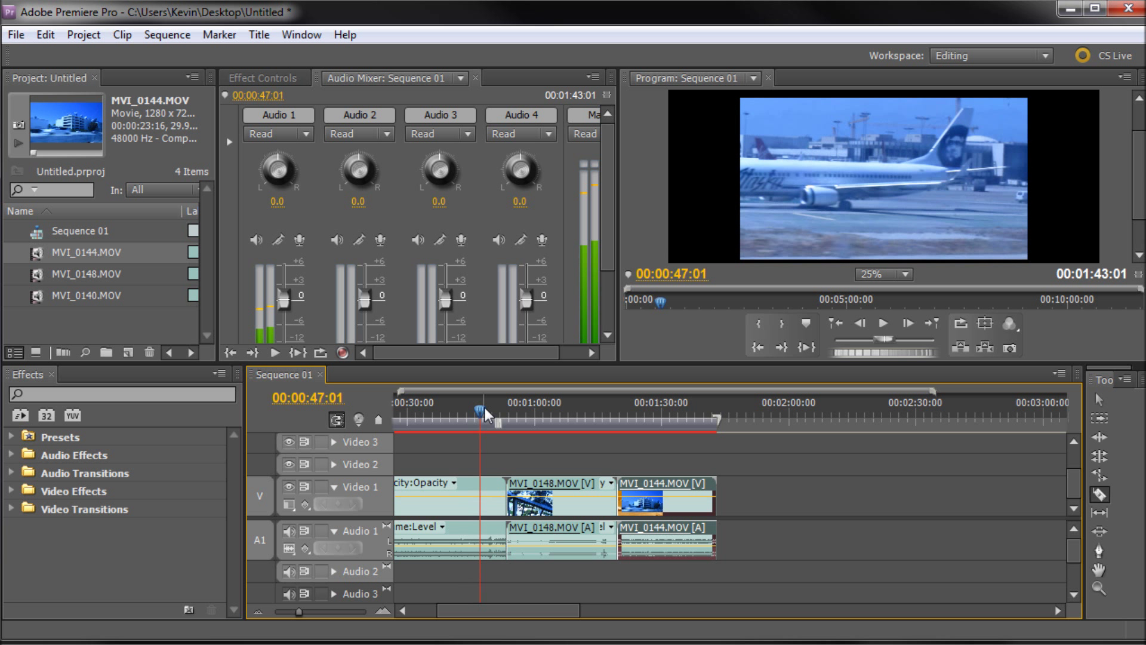
click(480, 497)
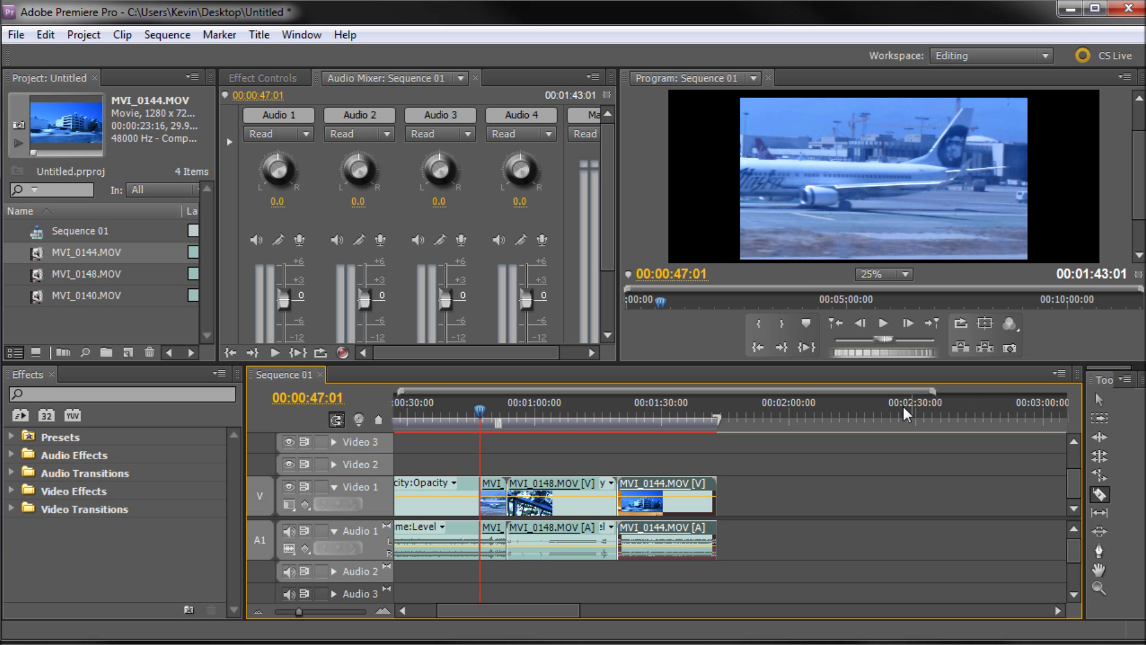
click(1096, 395)
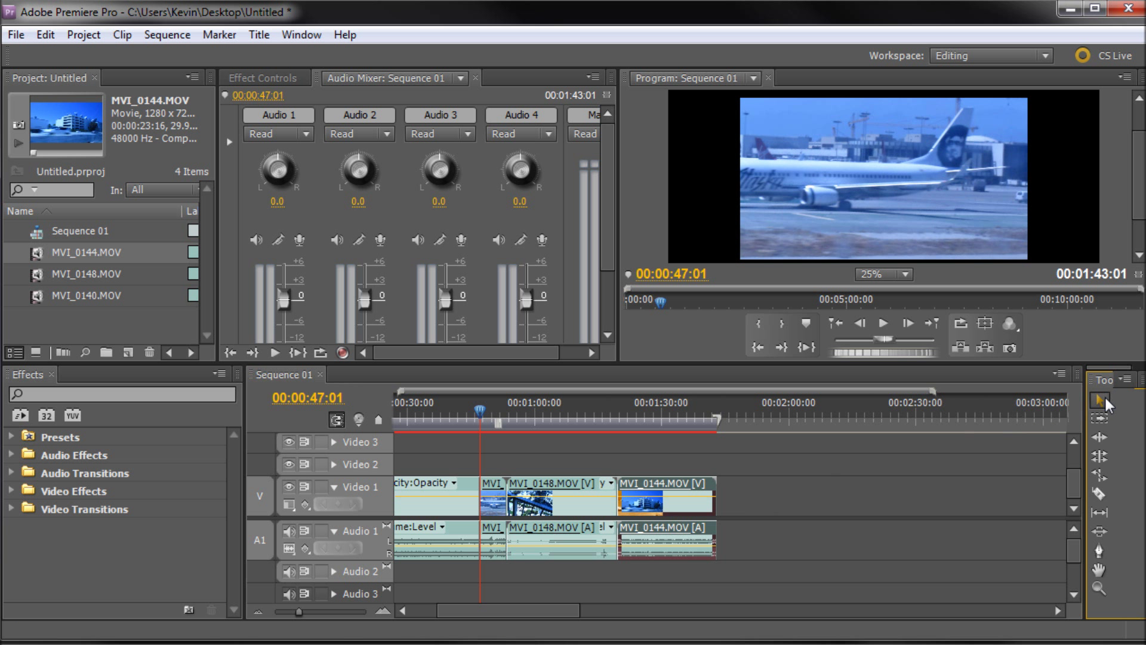
click(493, 538)
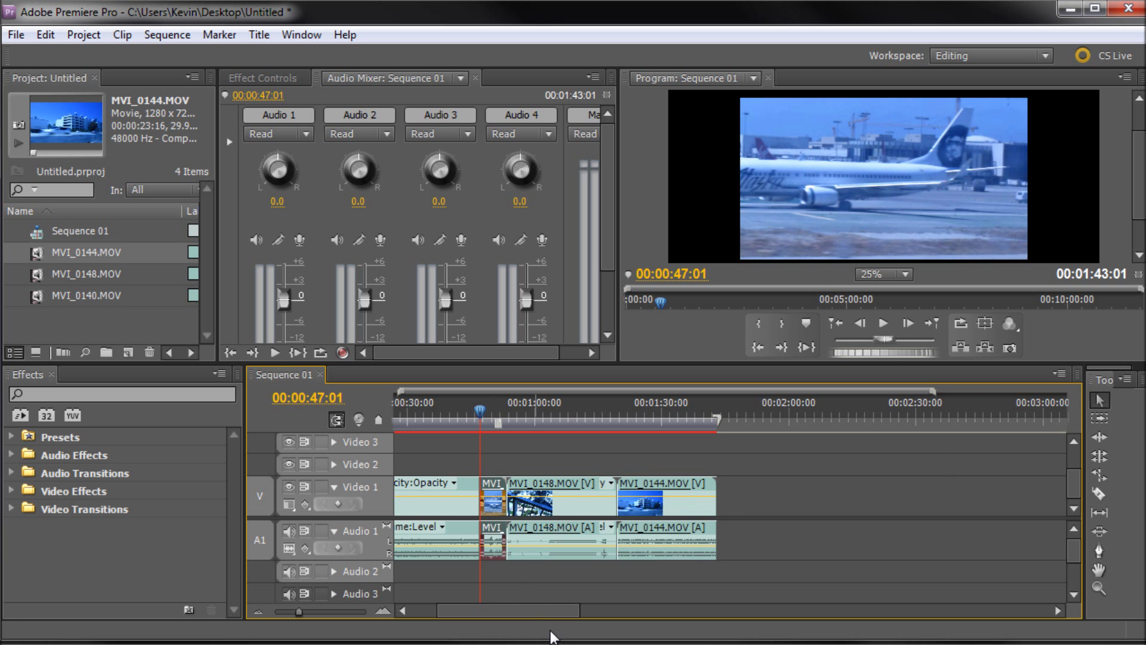
- Delete the short piece, then try selecting and sliding the later clips into the gap
key(Delete)
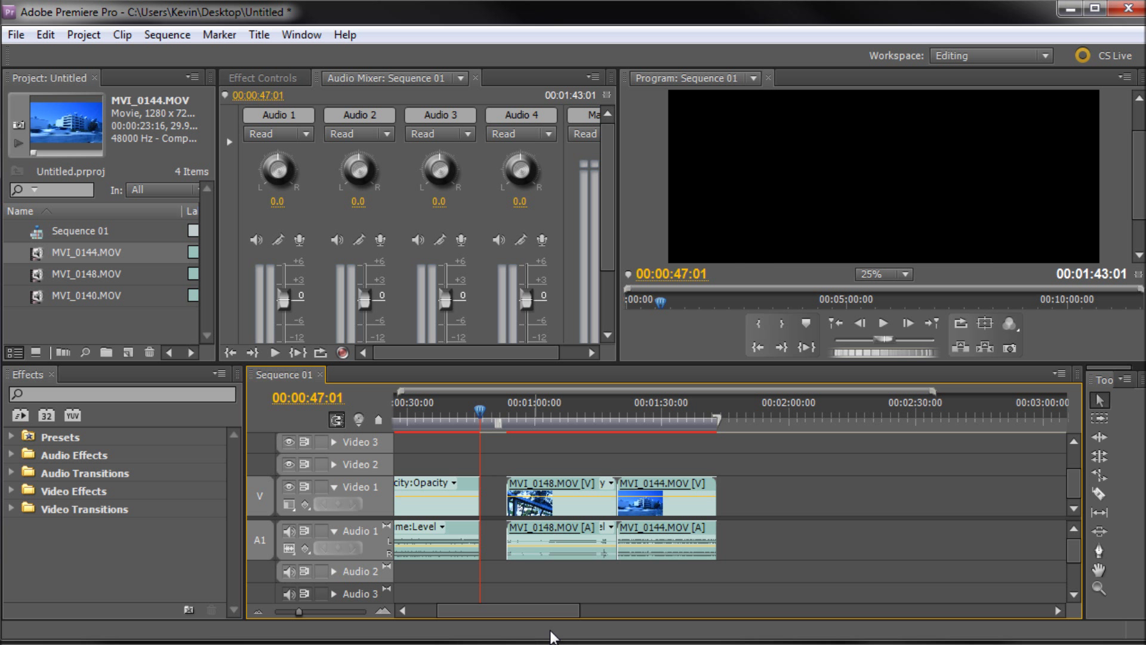
click(491, 484)
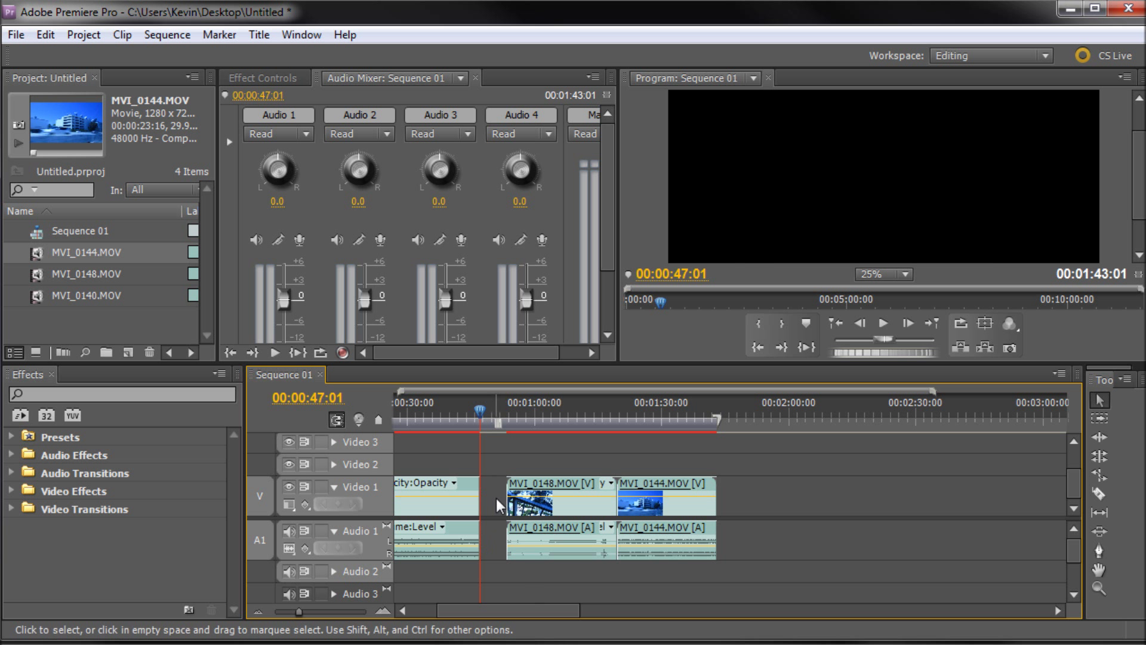
drag(495, 448, 729, 575)
mouse_move(656, 487)
mouse_down()
mouse_move(635, 483)
mouse_move(655, 486)
mouse_up()
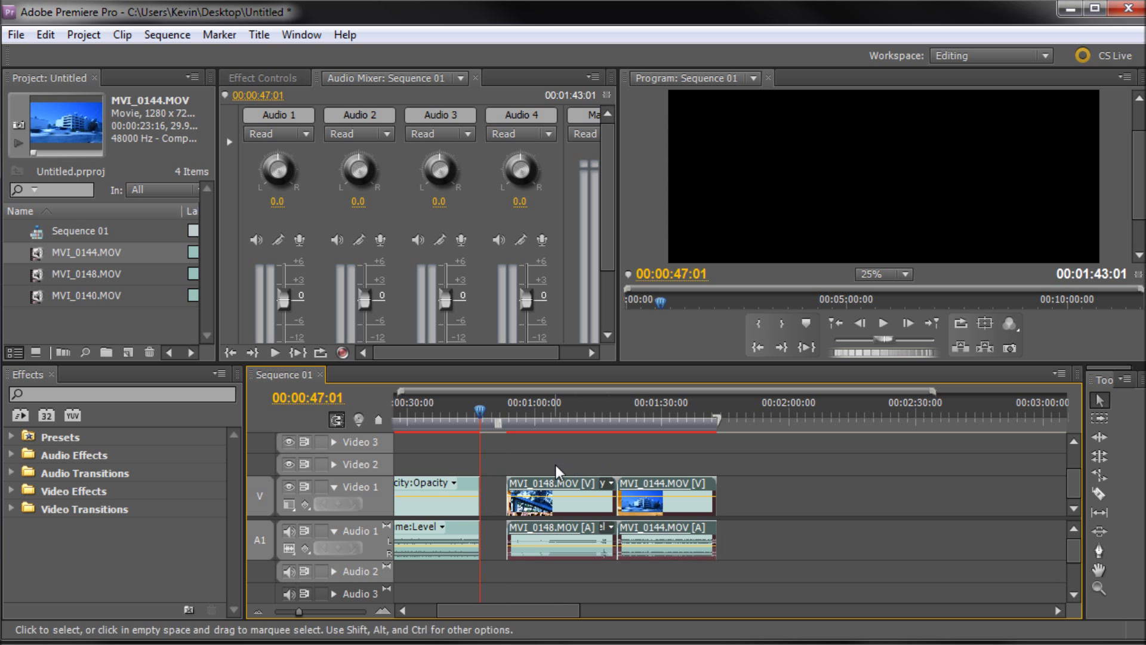
click(556, 464)
click(489, 487)
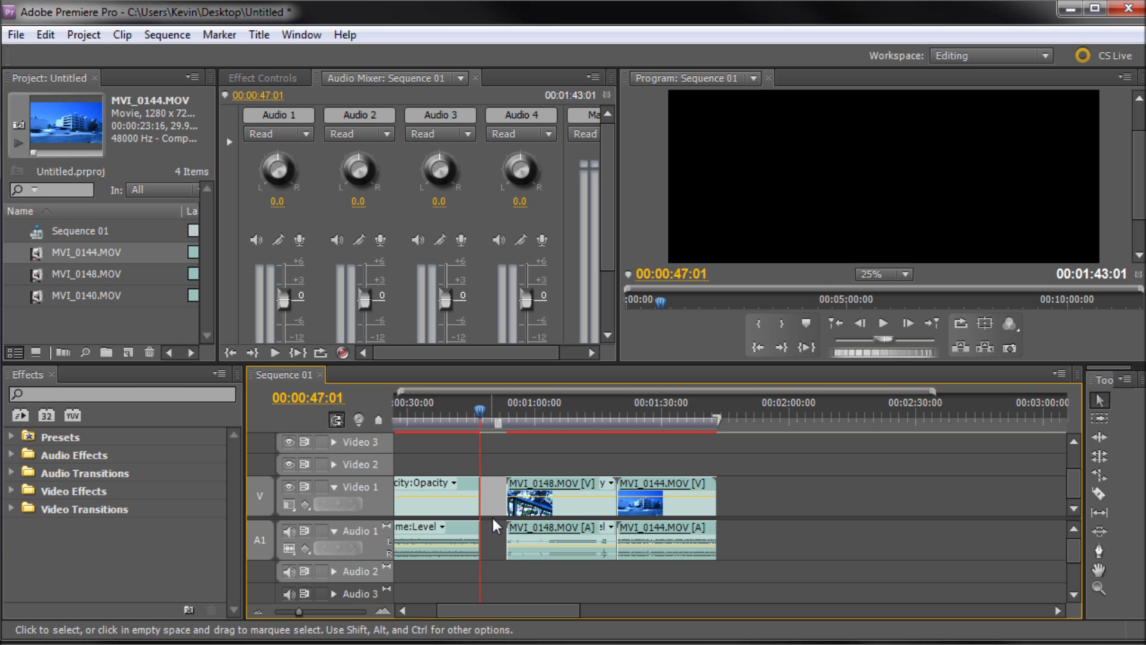
drag(555, 510, 593, 513)
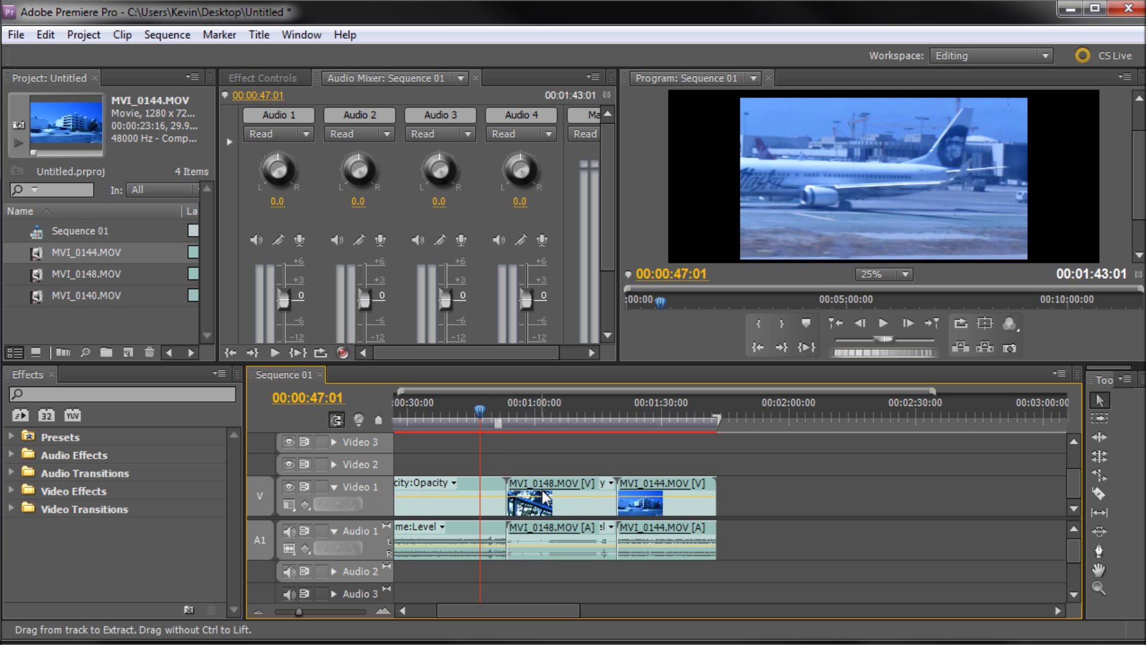
- Cut and ripple-delete the short piece so MVI_0148 starts at 00:00:47:01, then enlarge the preview
click(1099, 493)
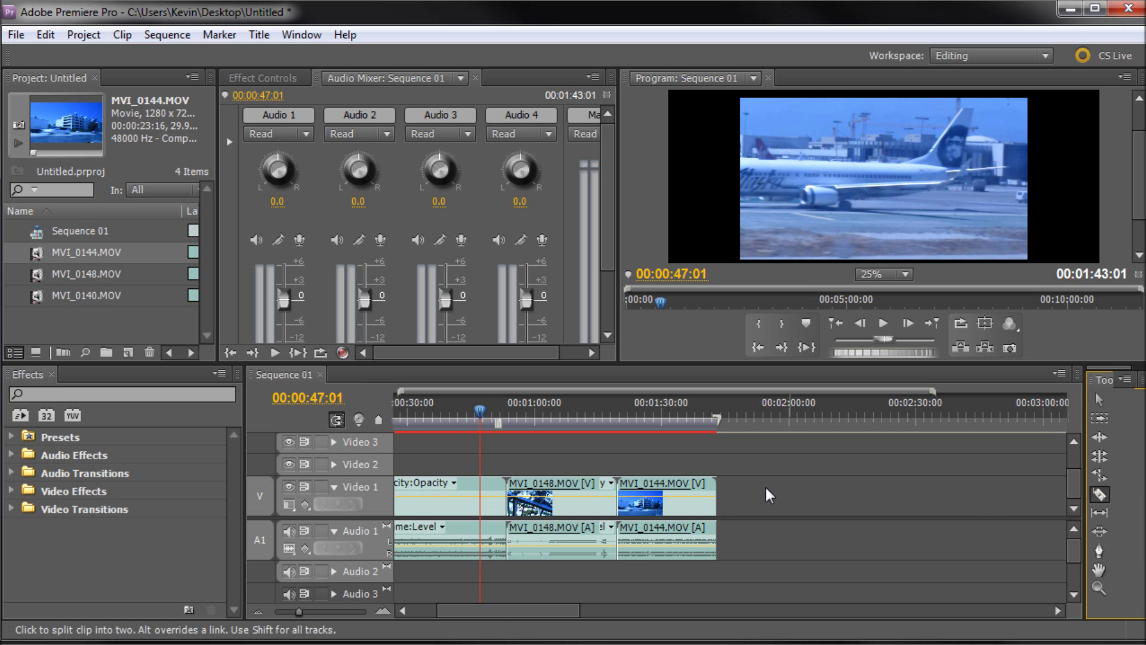
click(478, 487)
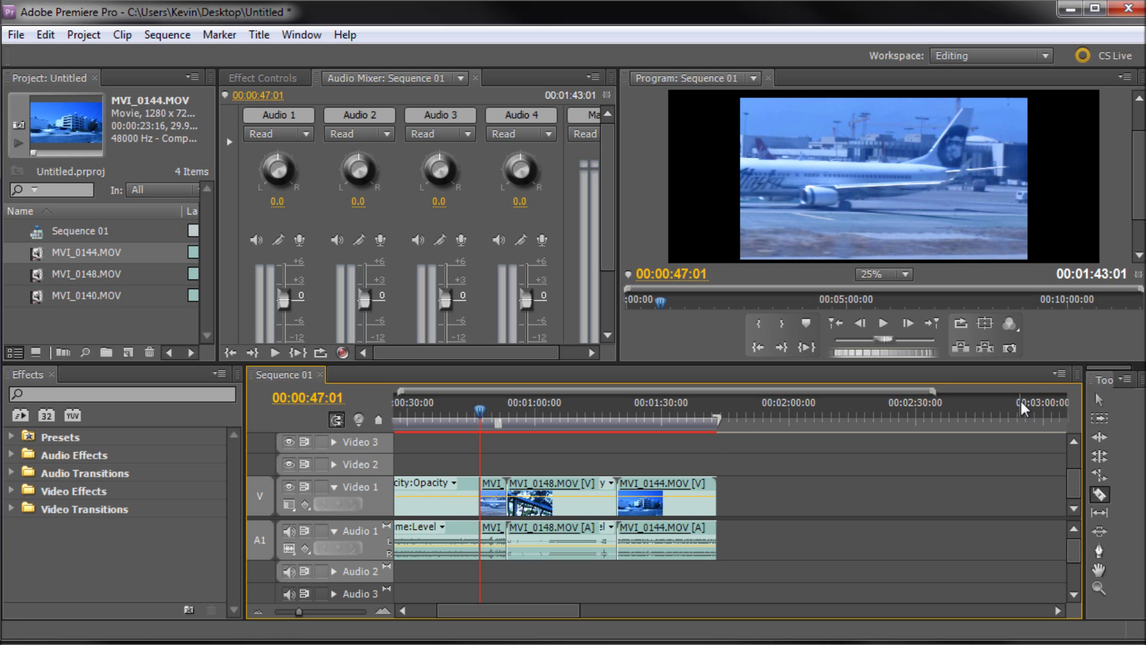
click(1099, 400)
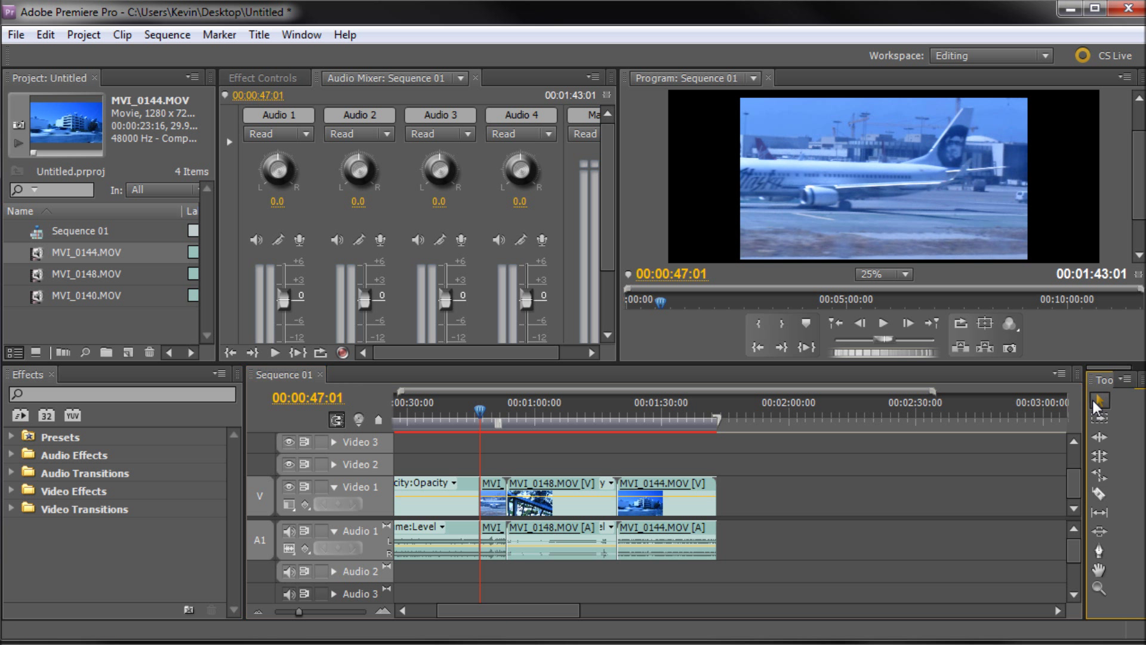
click(493, 485)
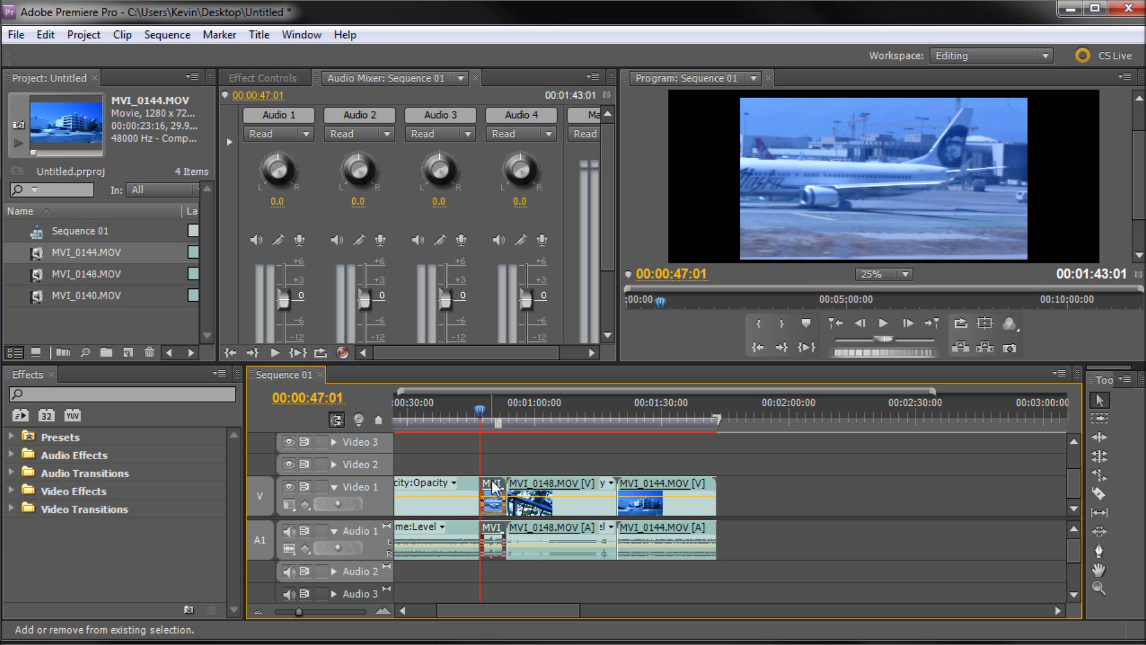
key(shift+Delete)
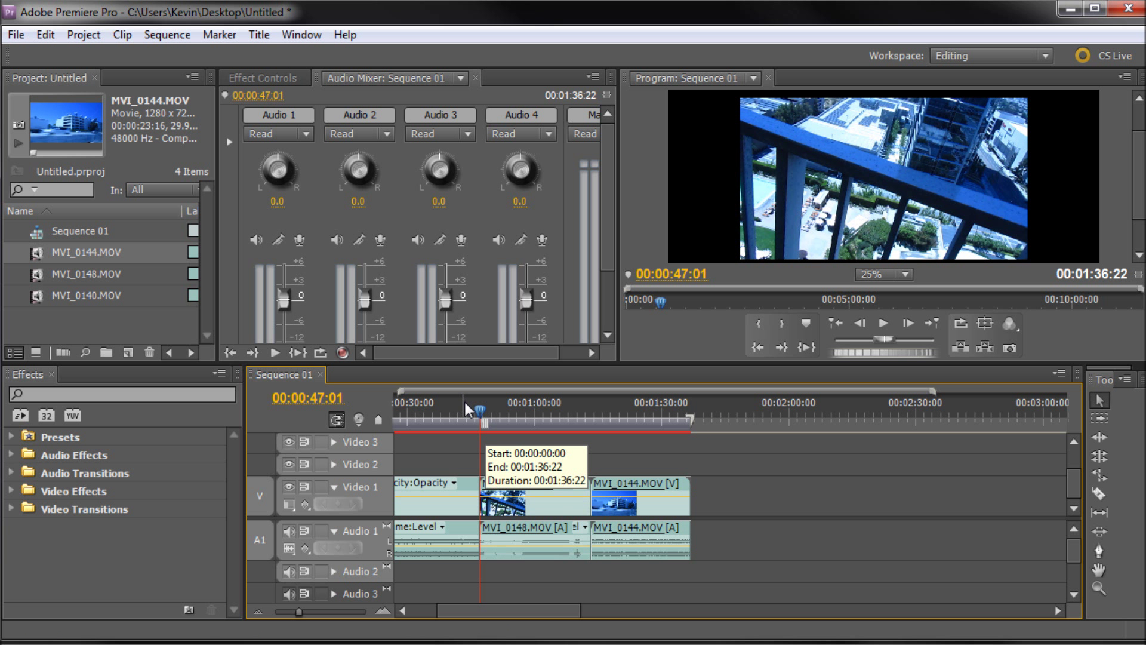
mouse_move(478, 410)
mouse_down()
mouse_move(394, 416)
mouse_move(511, 419)
mouse_move(474, 422)
mouse_up()
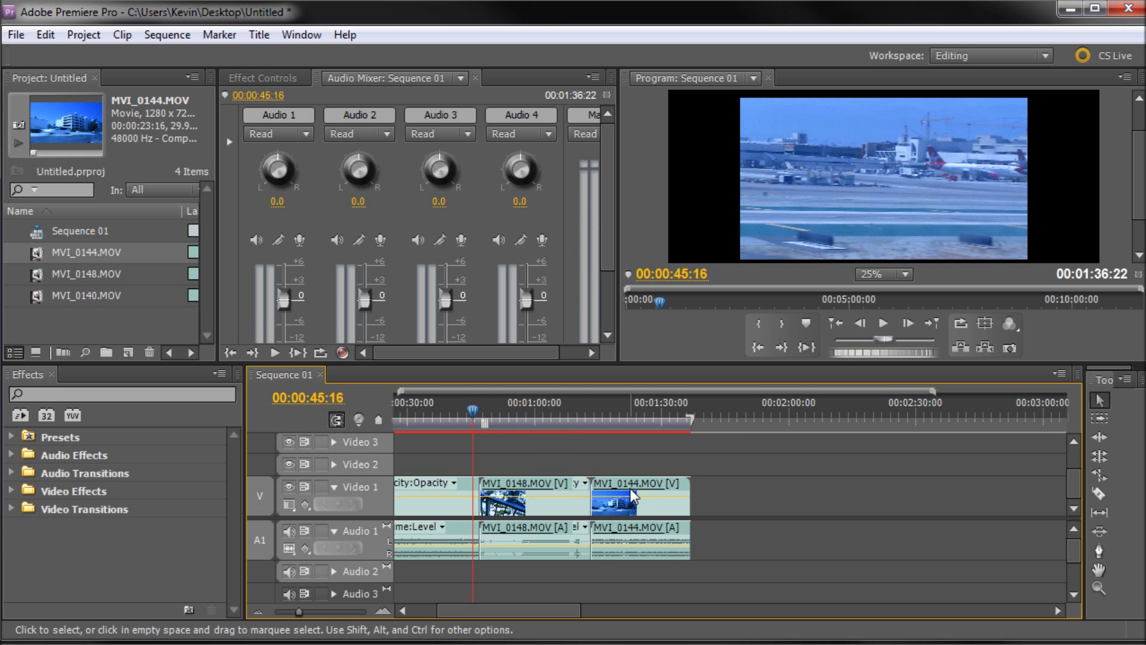
mouse_move(571, 482)
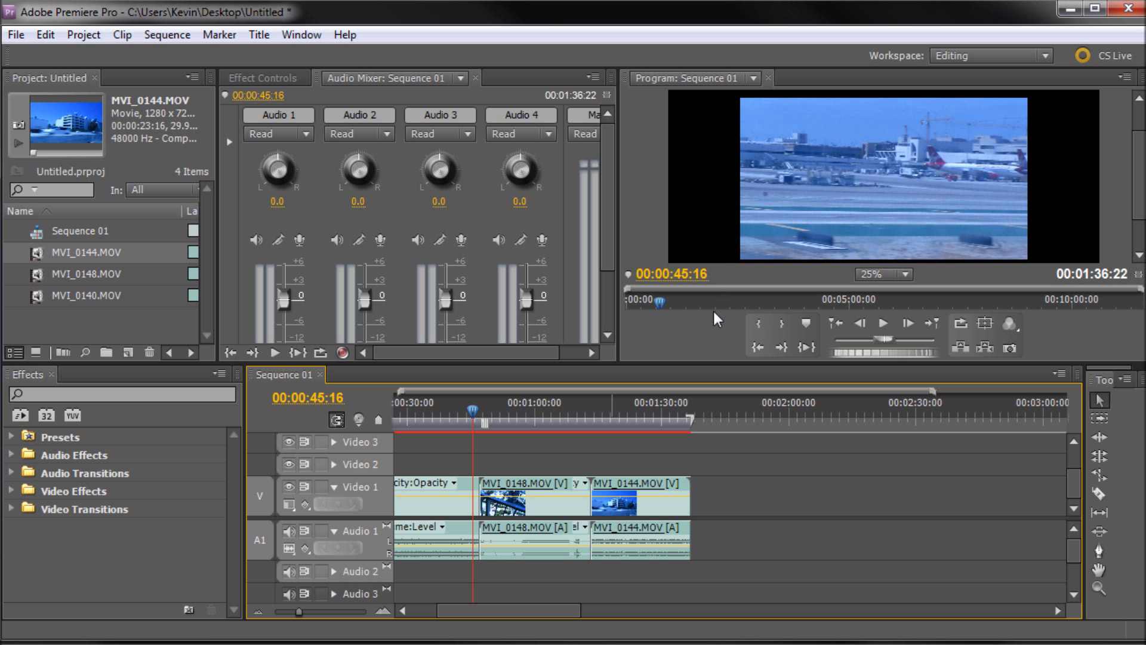
drag(689, 364, 706, 501)
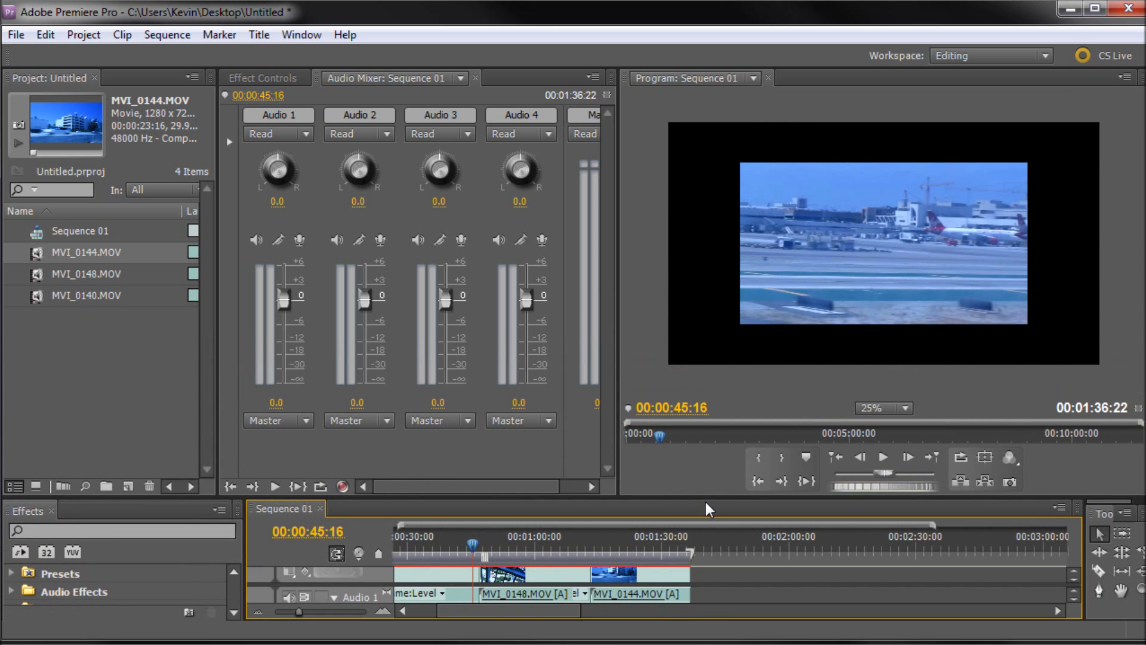
- Scale up the opening MVI_0140 clip and MVI_0148 in the Program monitor to fill the frame
click(756, 316)
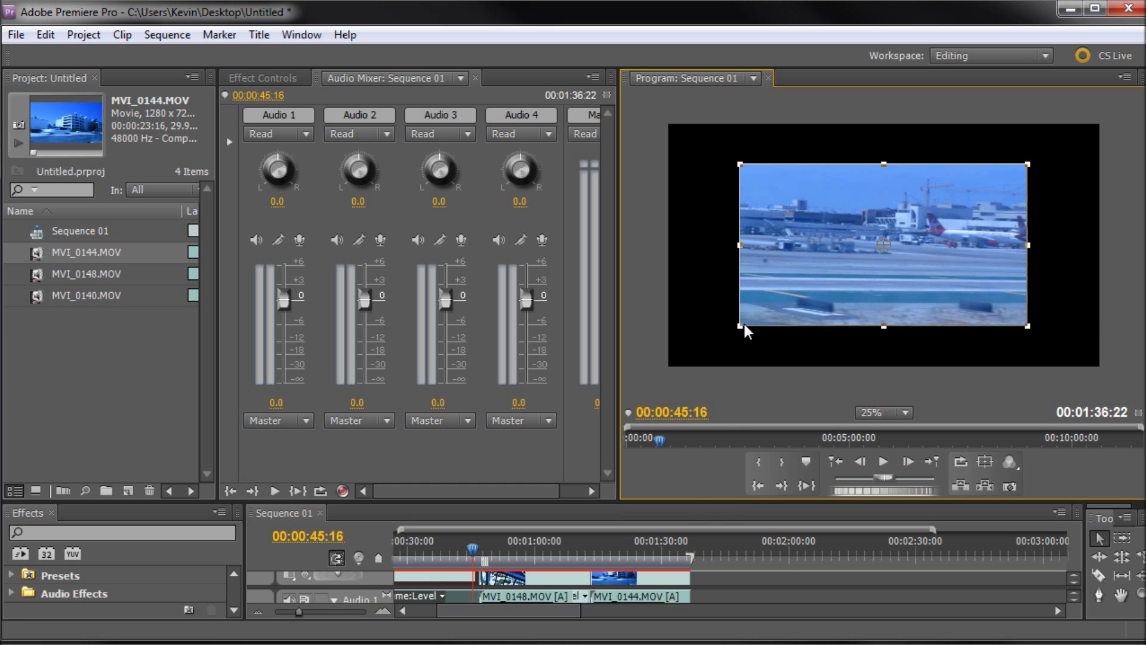
drag(738, 326, 687, 367)
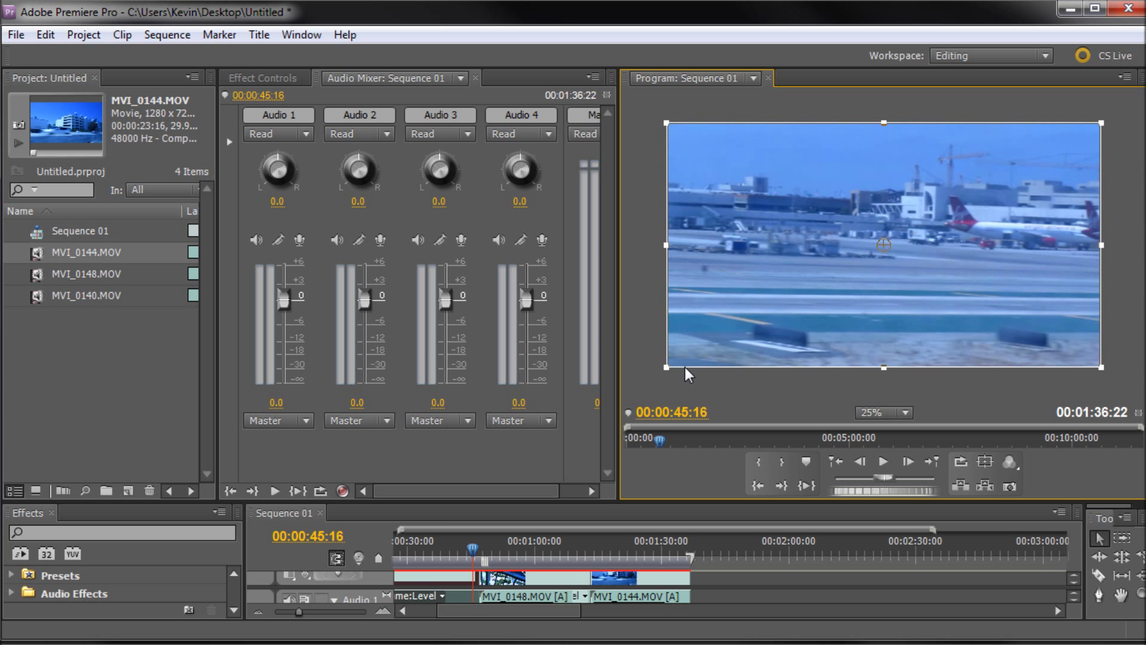
drag(444, 504, 457, 431)
click(533, 511)
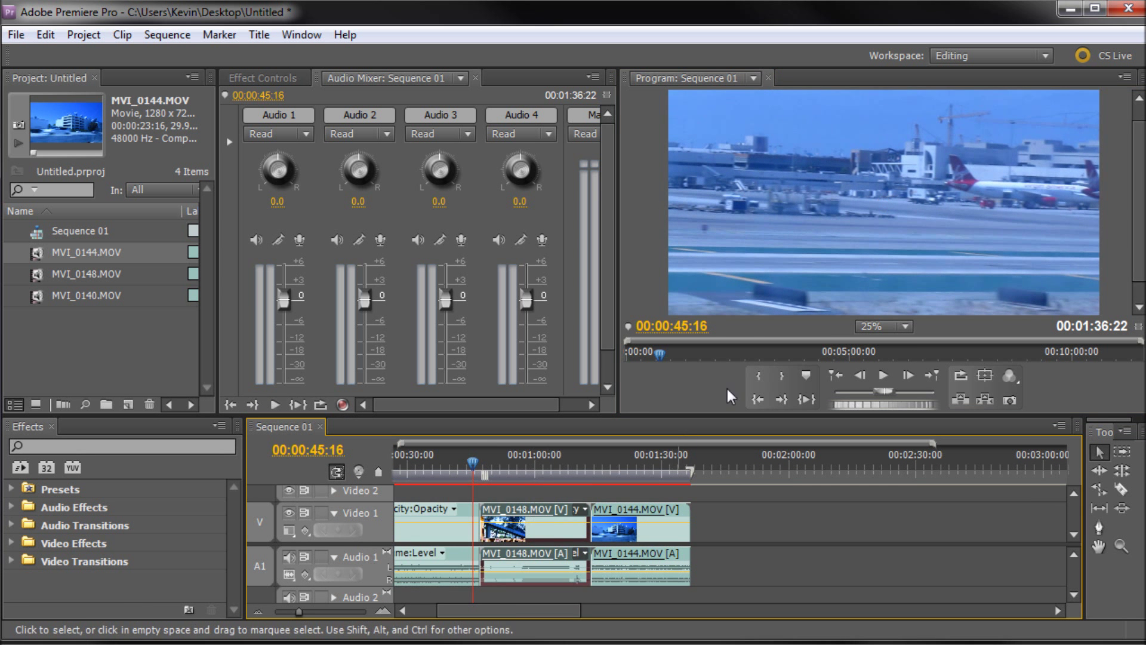
click(531, 464)
click(776, 280)
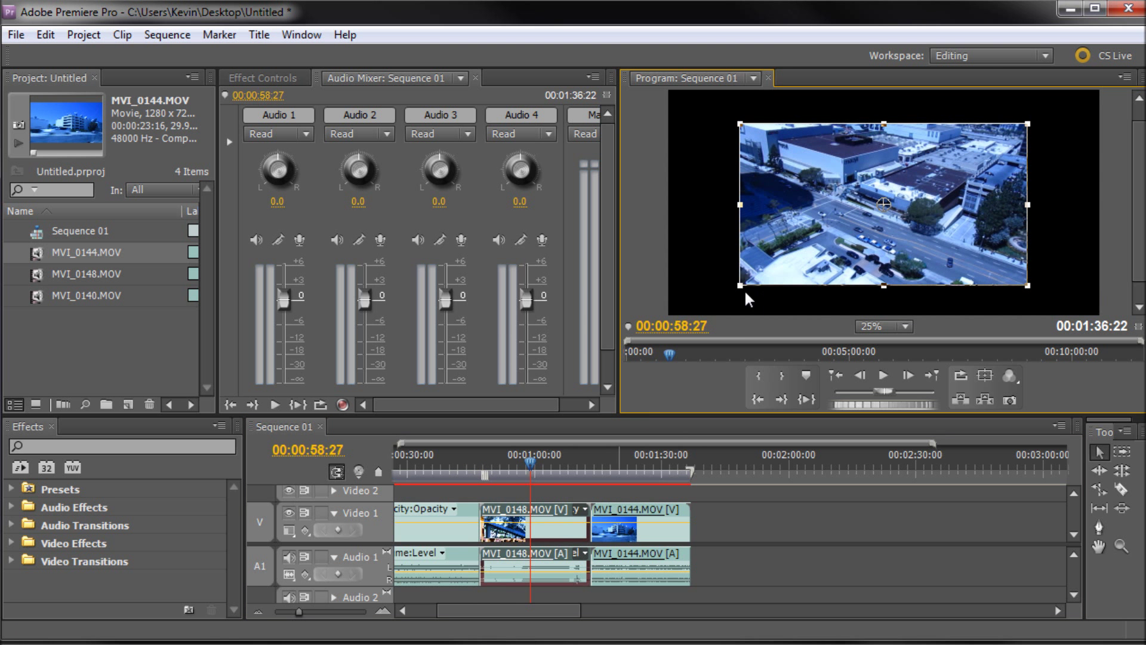
drag(698, 318, 638, 327)
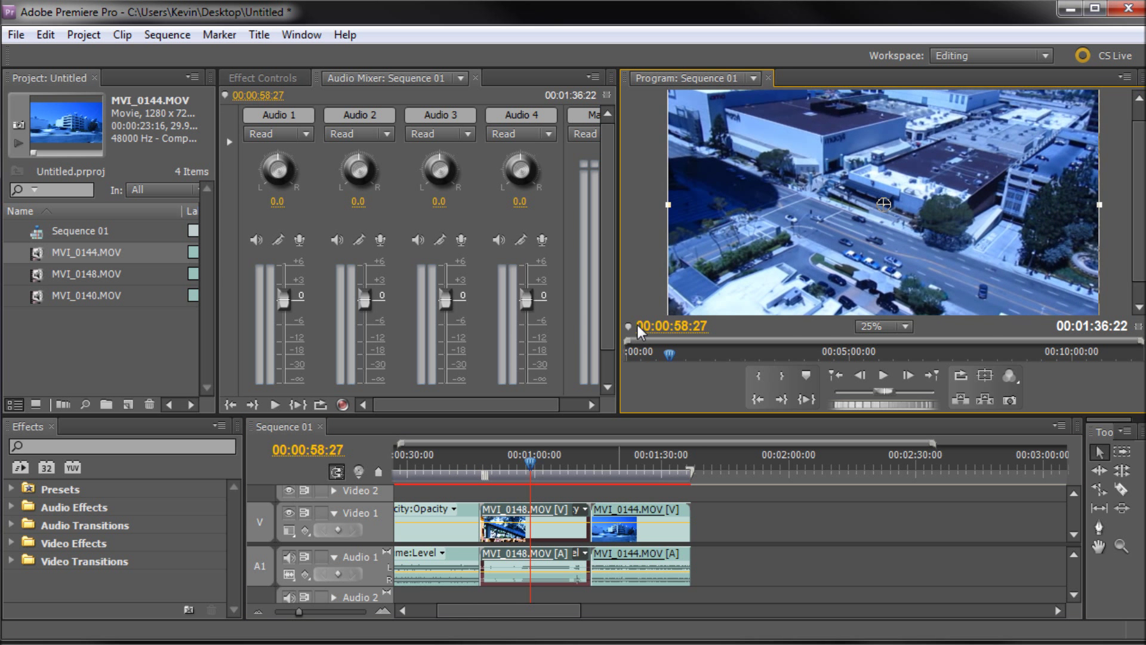
- Scale up MVI_0144 to fill the frame, then scrub back to review the sequence
click(624, 465)
click(777, 286)
drag(741, 285, 659, 329)
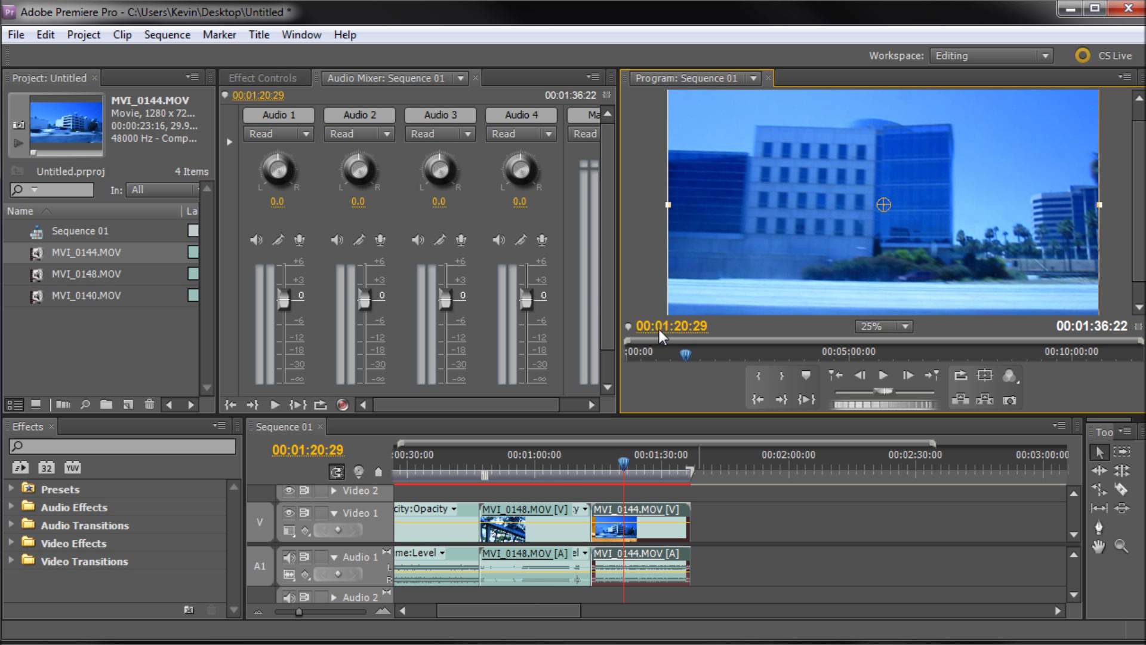
click(535, 466)
drag(535, 465, 458, 467)
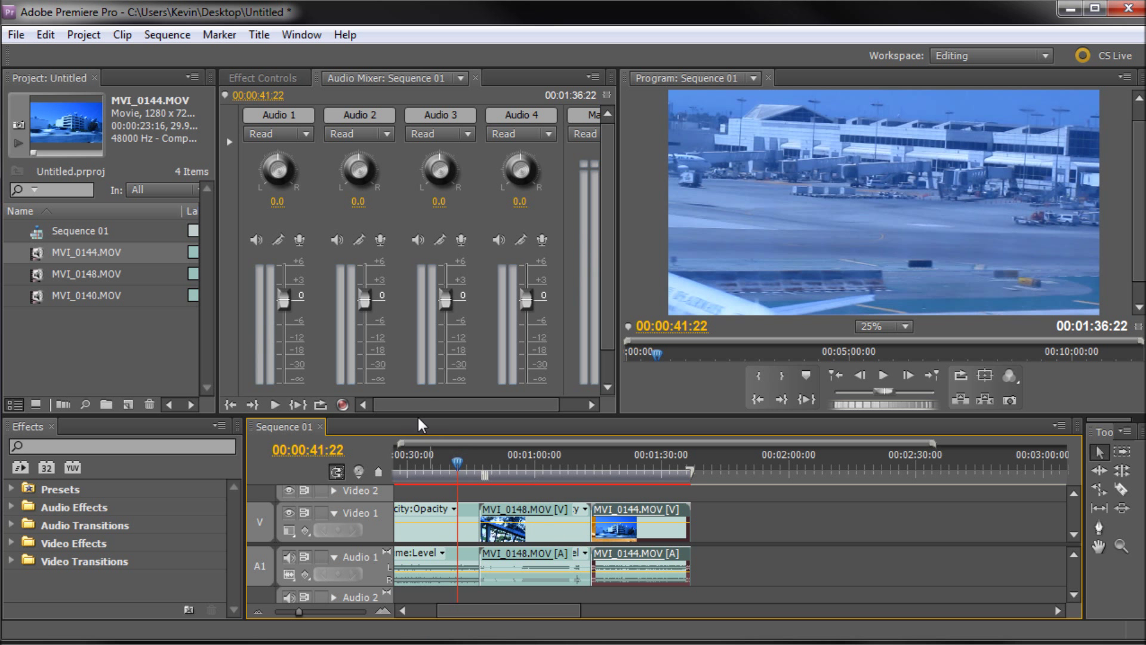
drag(417, 413, 427, 297)
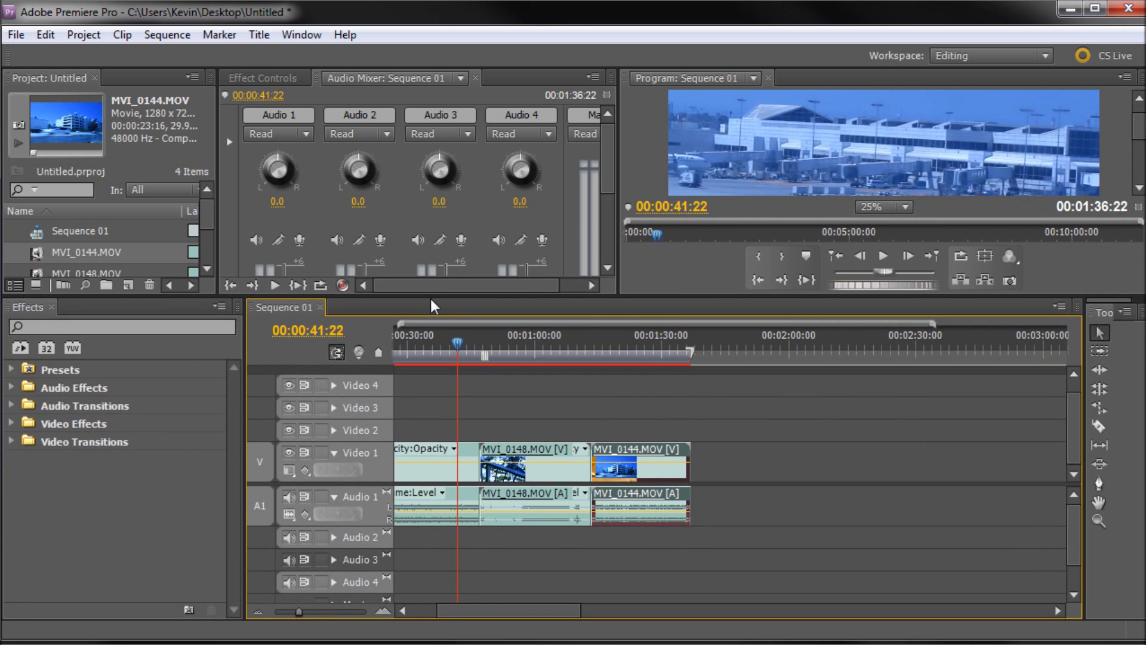
- Move MVI_0148's video up to Video 2 and its audio down to Audio 2
drag(518, 610, 460, 611)
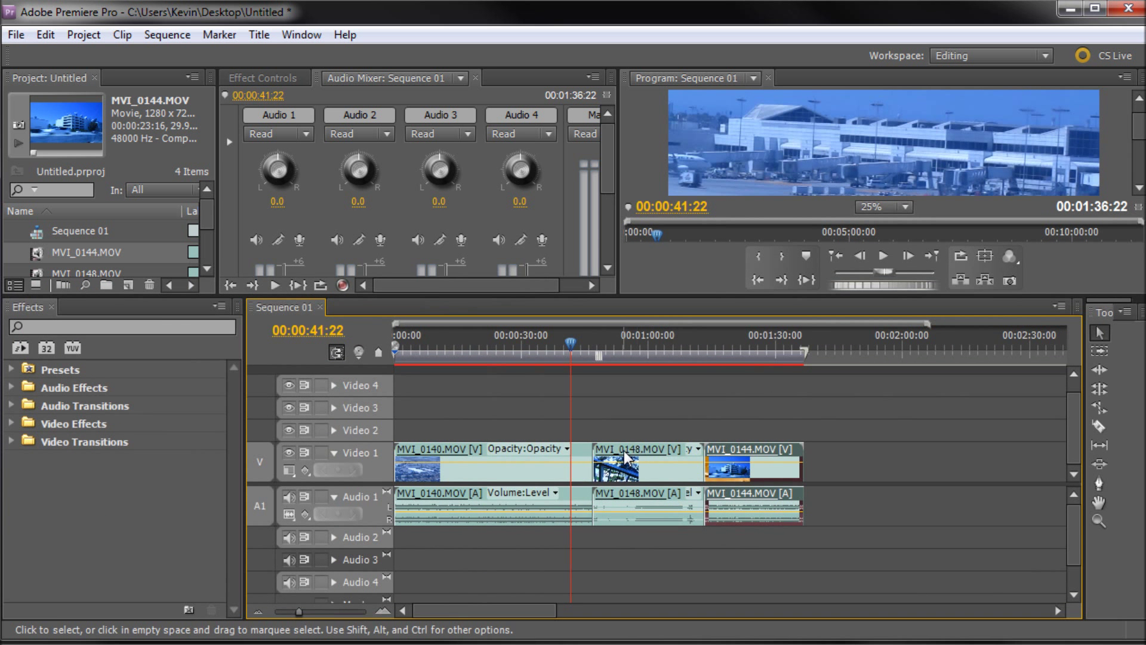
drag(625, 457, 664, 430)
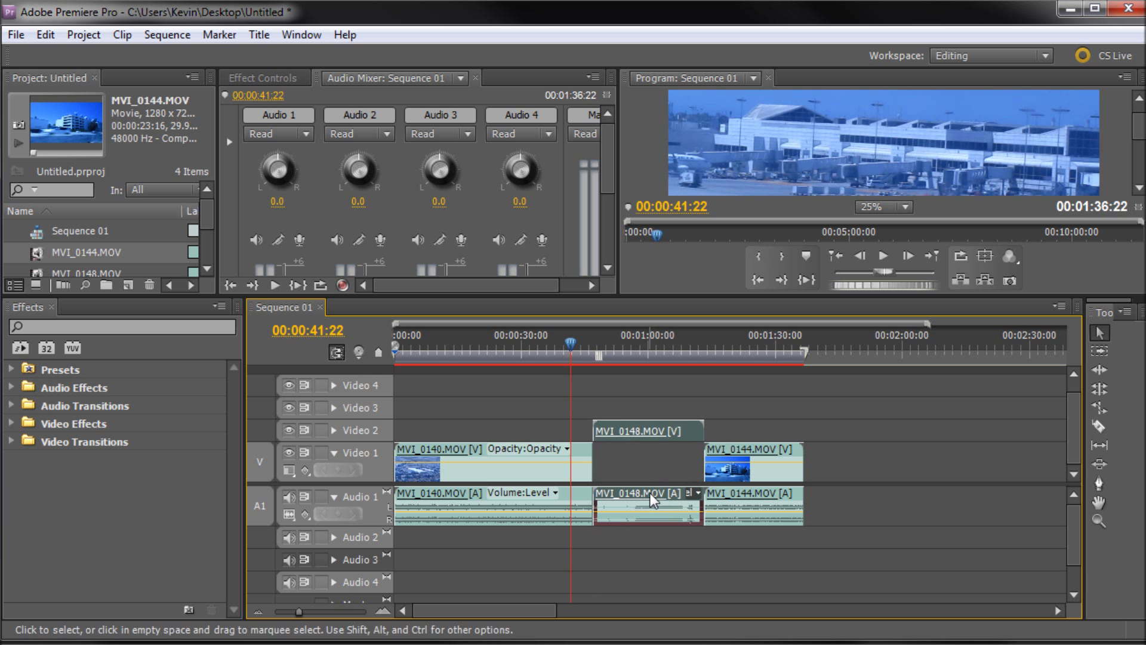
drag(650, 492, 644, 533)
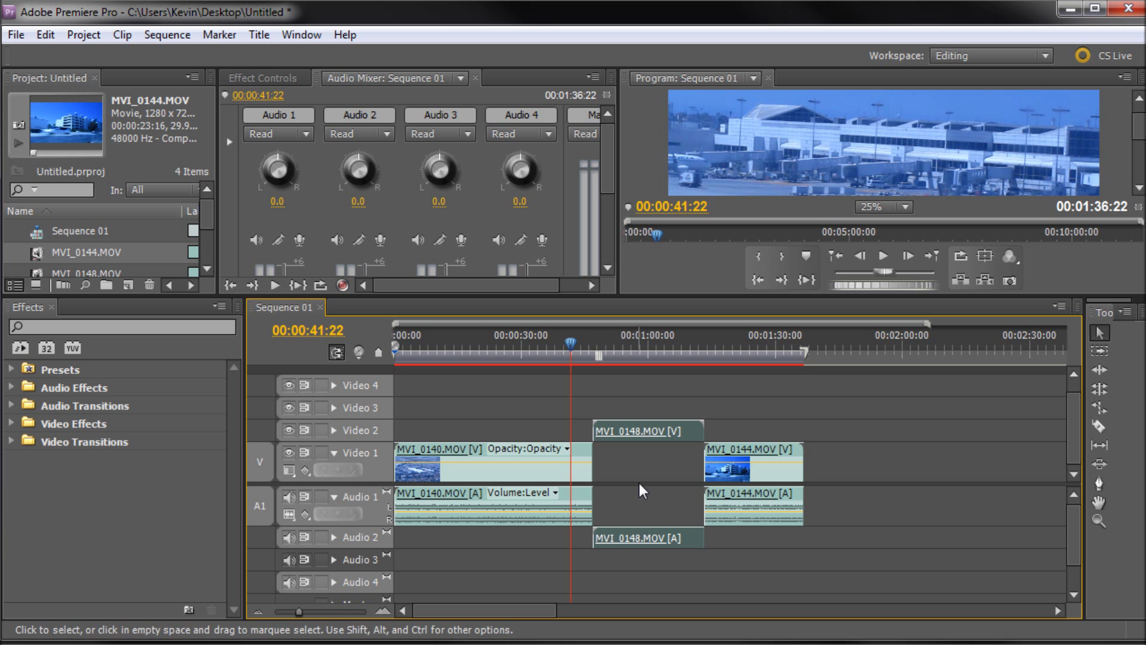
click(335, 430)
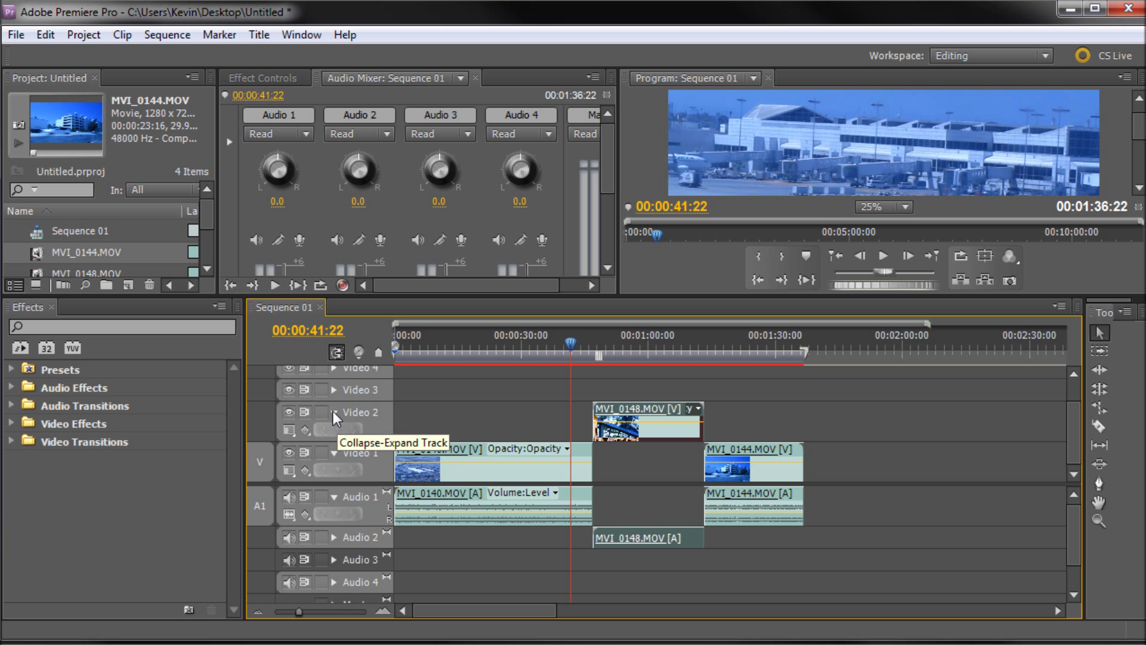
click(332, 412)
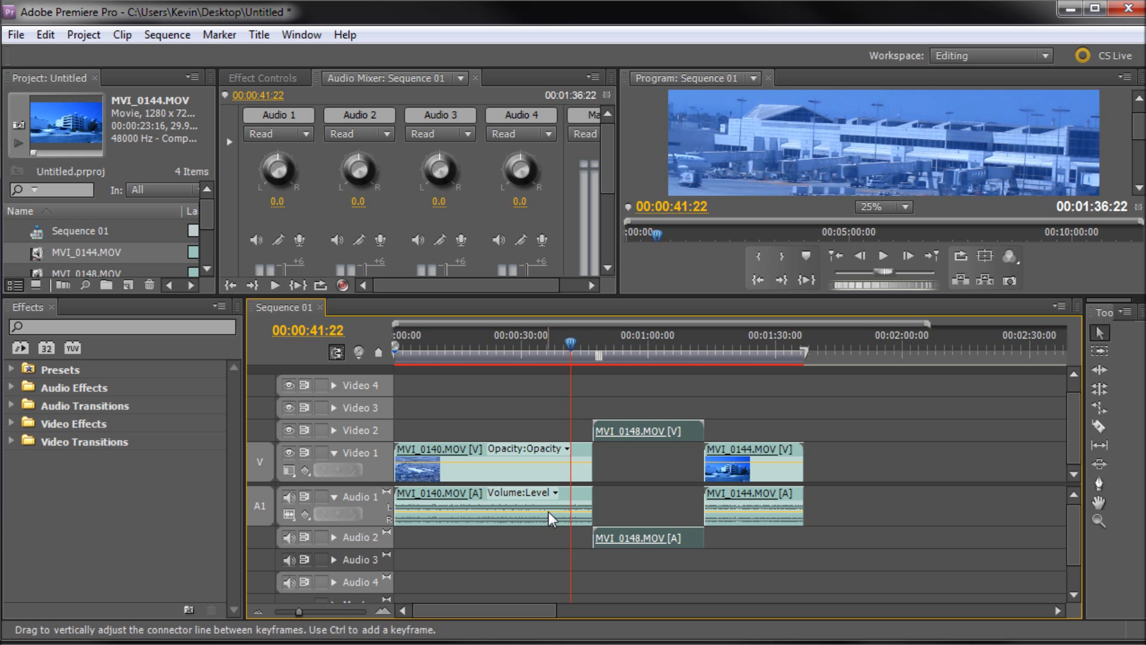
- Slide MVI_0148 earlier on Video 2 so it overlaps the end of MVI_0140
drag(672, 429, 615, 431)
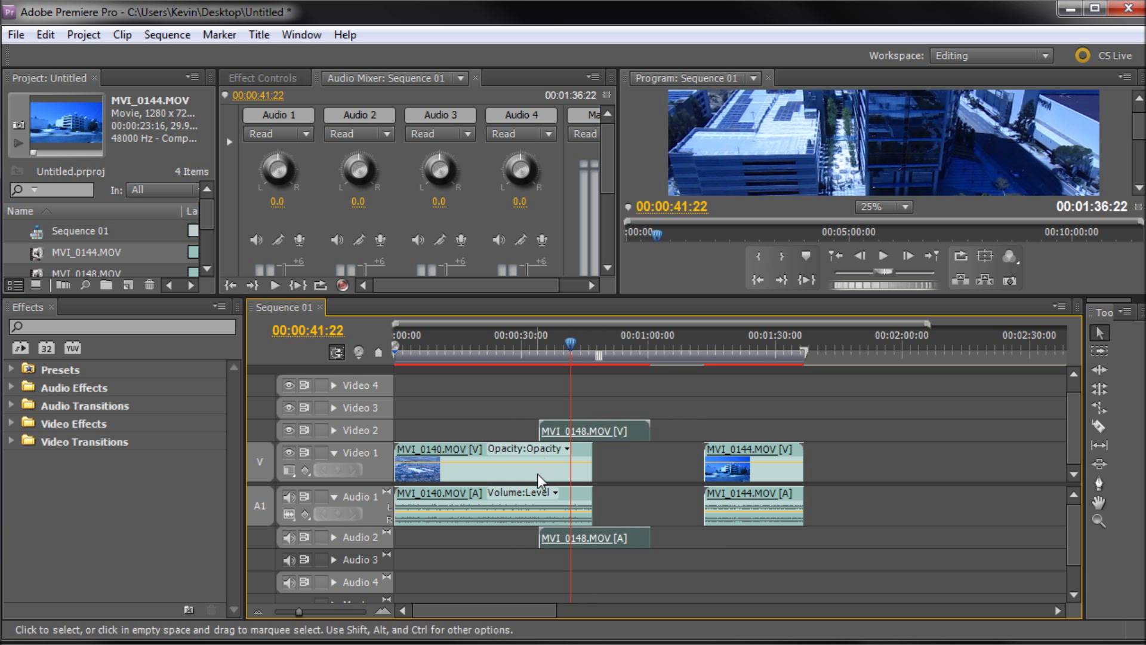
mouse_move(629, 429)
mouse_down()
mouse_move(557, 430)
mouse_move(661, 426)
mouse_move(639, 430)
mouse_up()
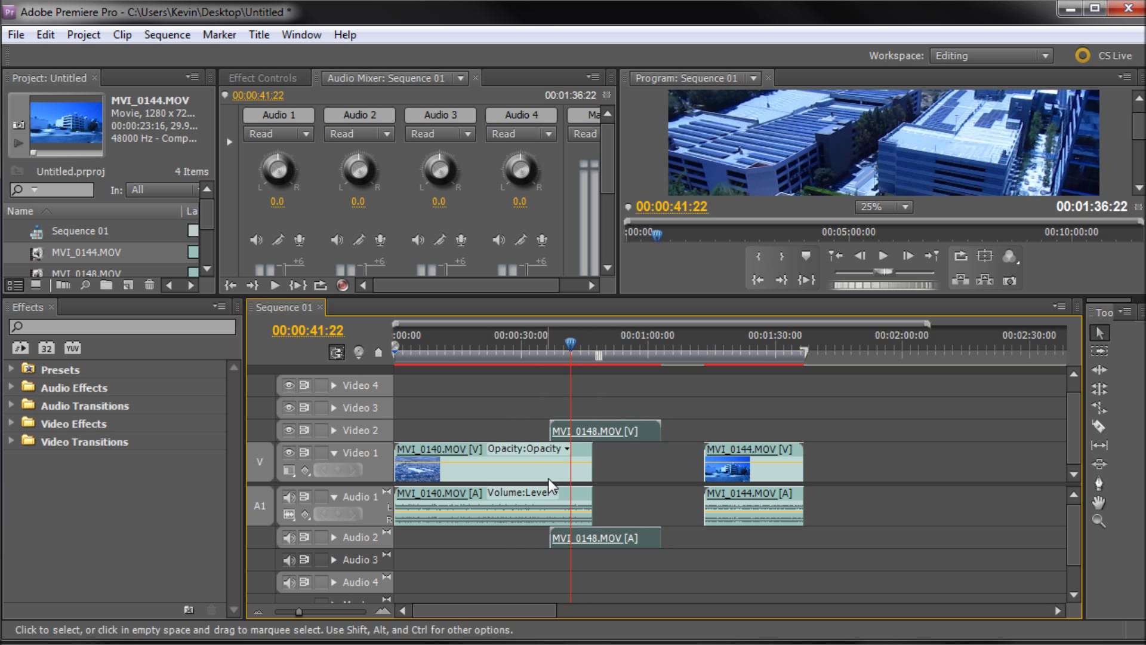
drag(624, 432, 534, 432)
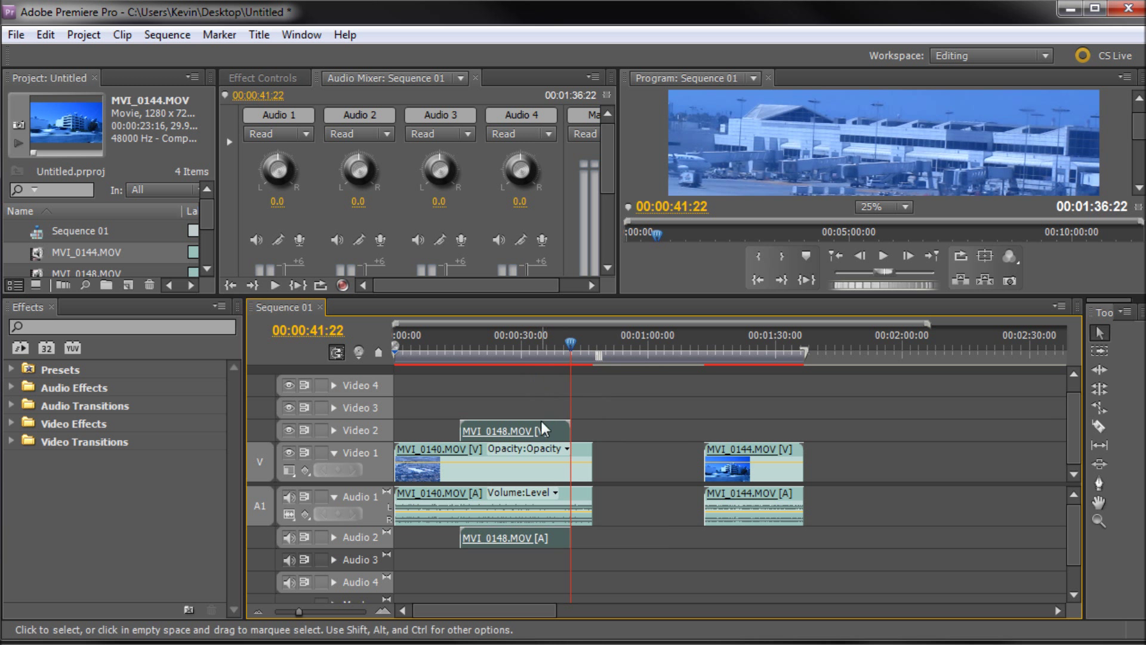
drag(536, 431, 524, 430)
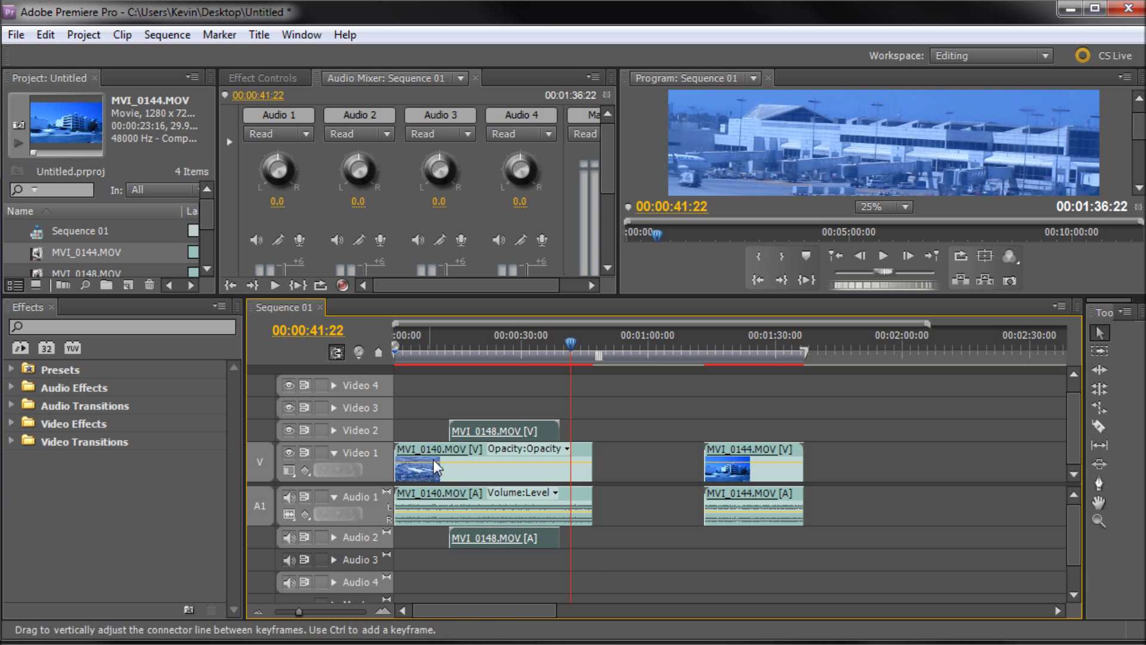
mouse_move(460, 353)
mouse_down()
mouse_move(445, 349)
mouse_move(471, 353)
mouse_up()
- Scale MVI_0148 down to a small inset in the top-right corner over MVI_0140 and preview it
drag(737, 300, 744, 479)
double_click(776, 264)
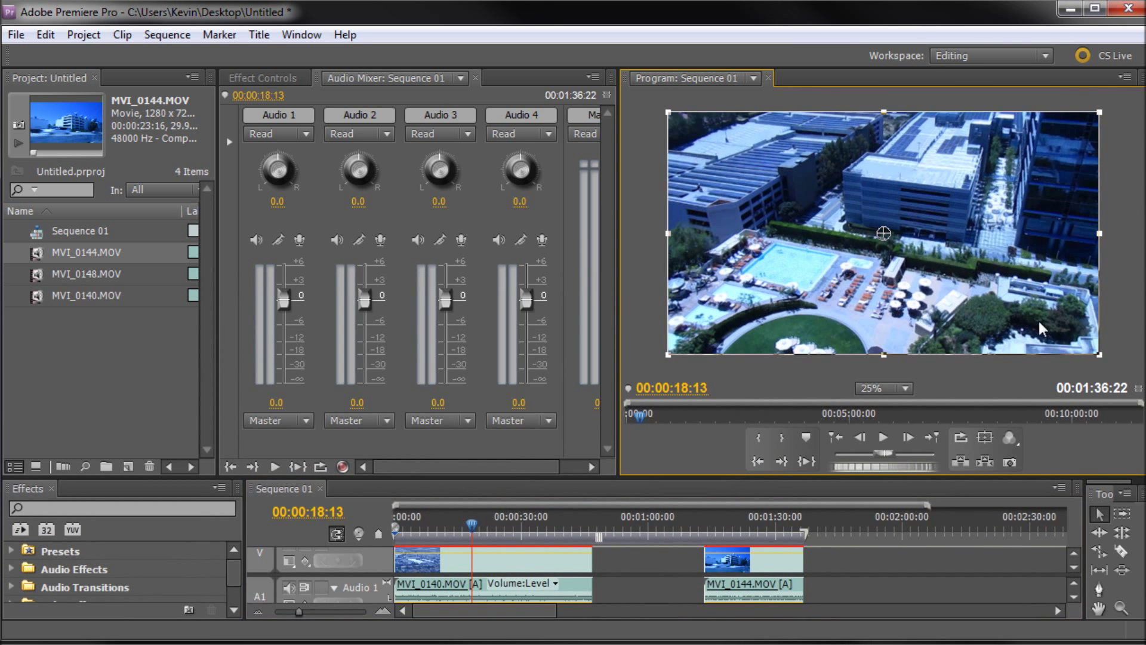
drag(1100, 355, 968, 281)
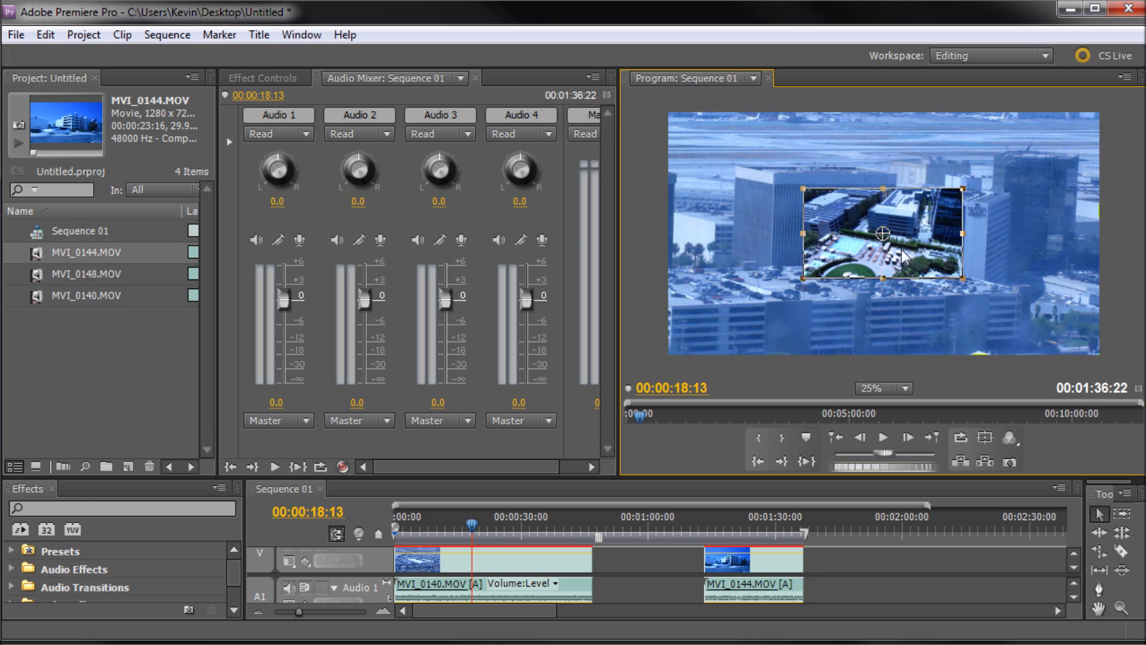
drag(919, 248, 794, 185)
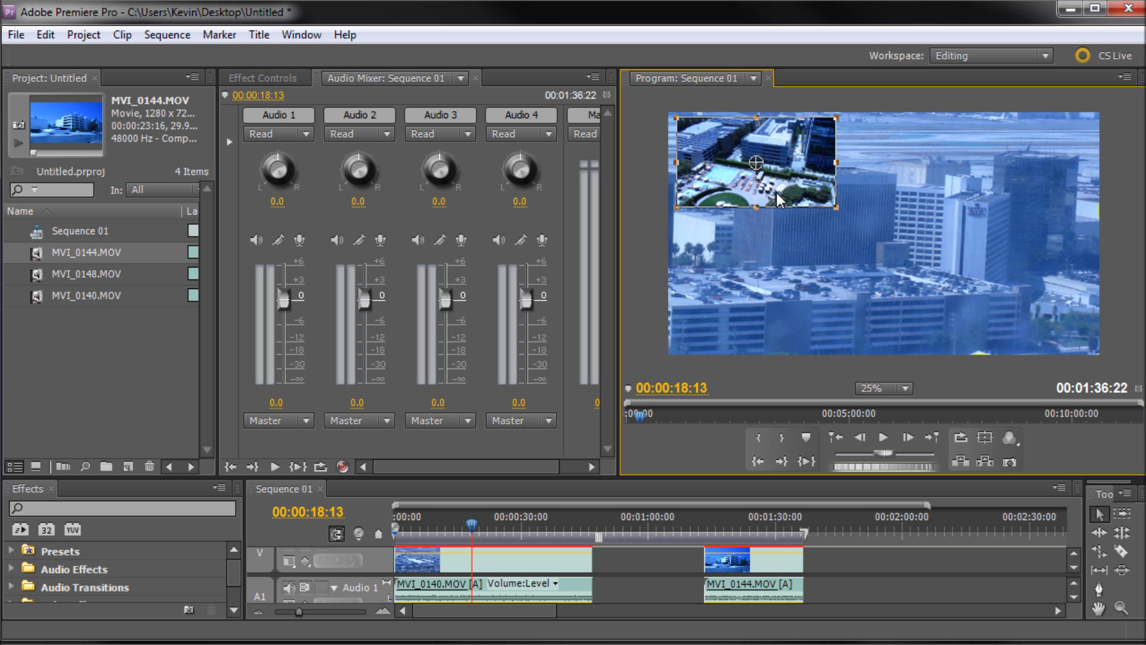
drag(776, 192, 1029, 192)
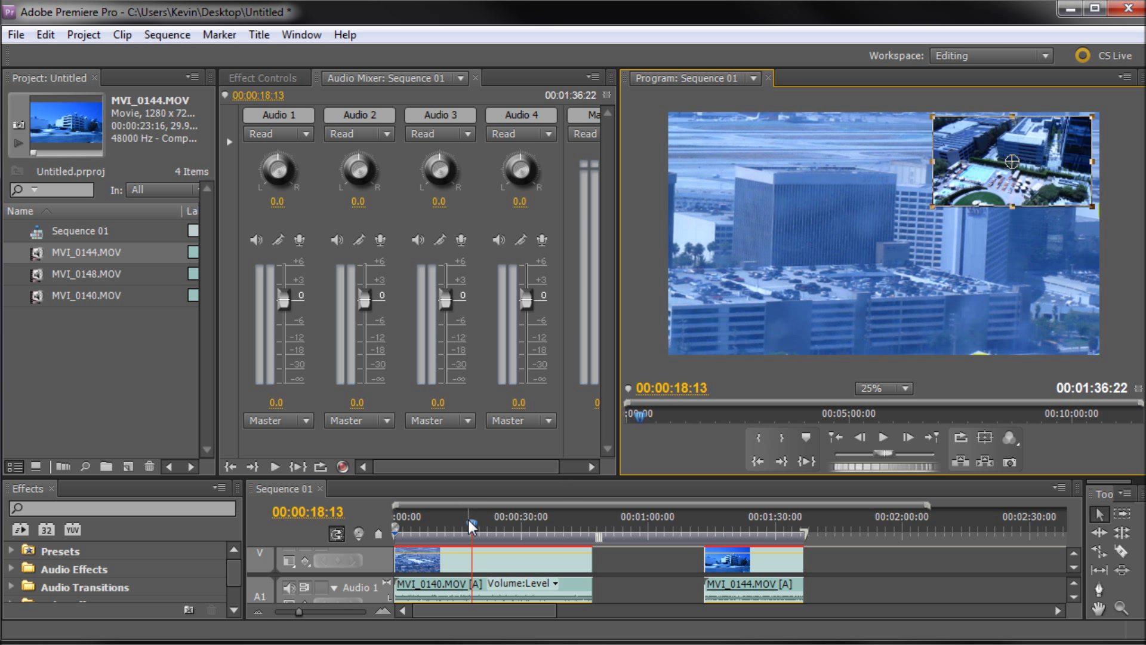
drag(472, 525, 431, 528)
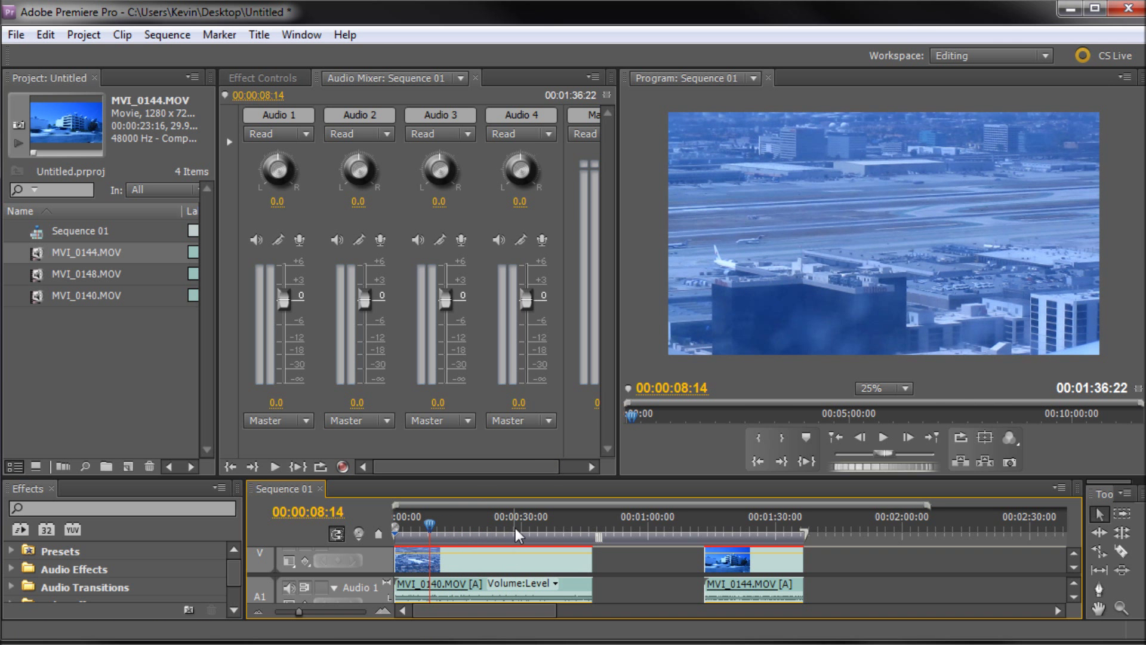
drag(519, 484, 521, 379)
- Reposition MVI_0148 on Video 2 and Audio 2 to overlap the end of MVI_0140, checking around 15 seconds
drag(530, 474, 568, 486)
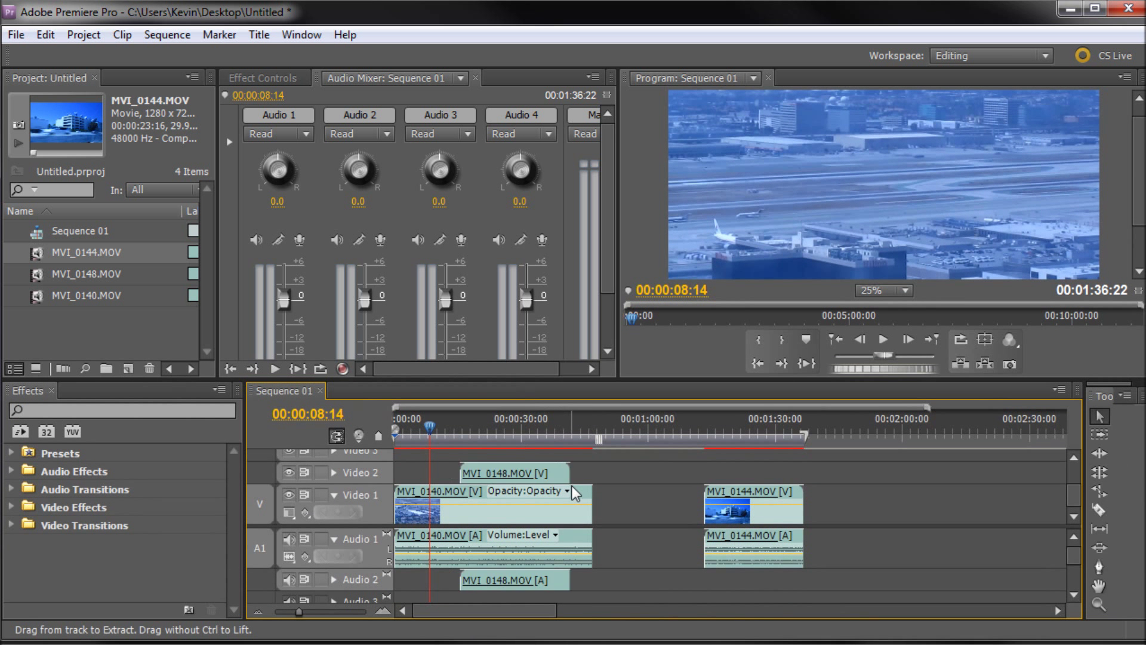
mouse_move(637, 473)
mouse_down()
mouse_move(640, 497)
mouse_move(617, 496)
mouse_move(616, 477)
mouse_up()
drag(626, 541, 627, 579)
drag(627, 473, 503, 474)
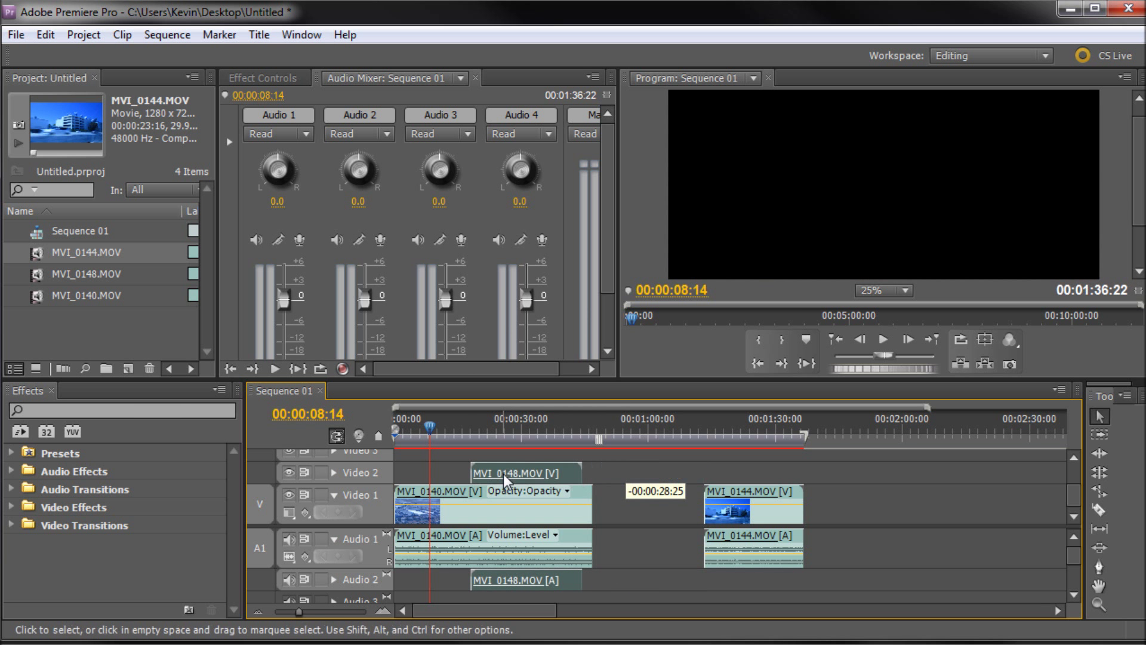
drag(431, 431, 460, 428)
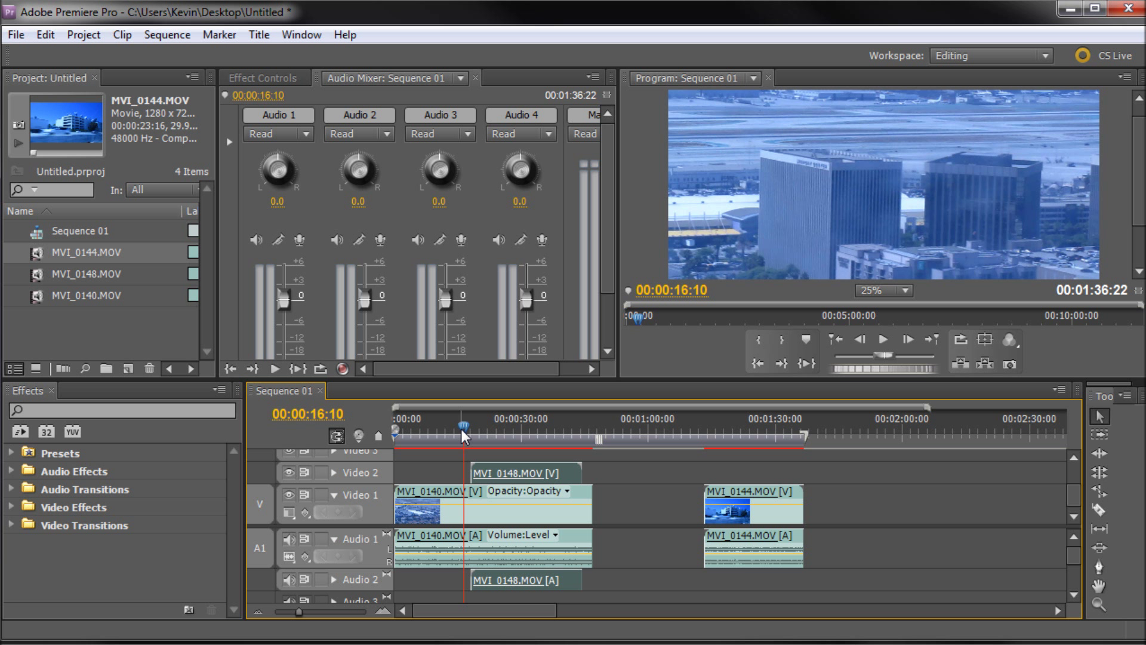
mouse_move(464, 428)
mouse_down()
mouse_move(450, 431)
mouse_move(473, 437)
mouse_up()
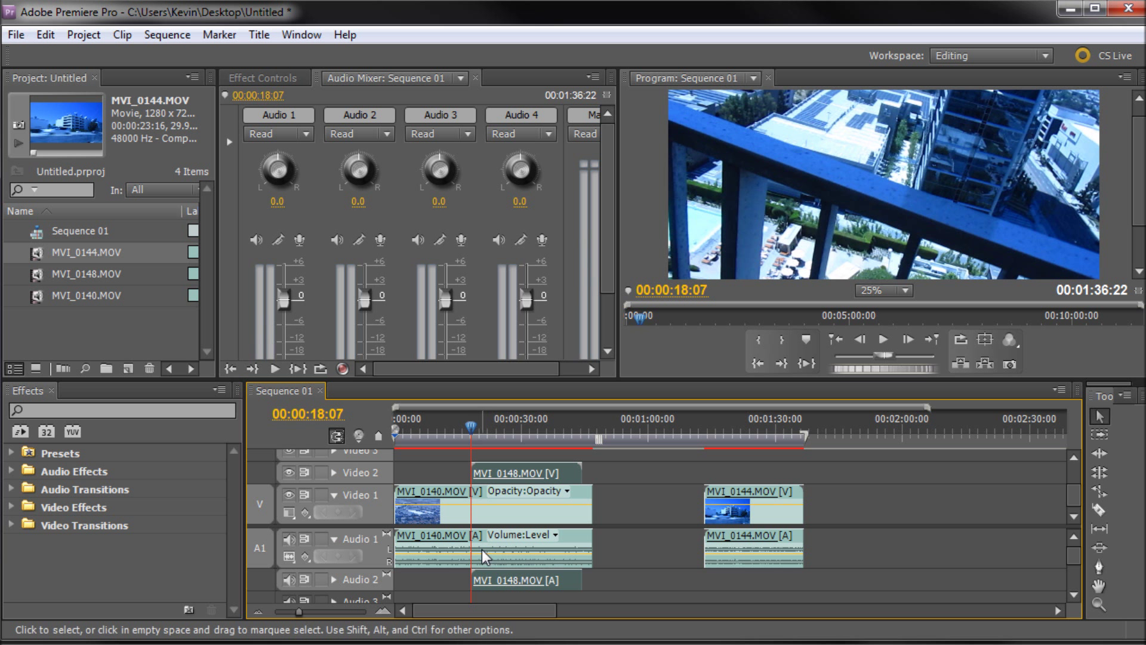
- Inspect the MVI_0140 and MVI_0148 clips, moving the playhead to around 00:00:23:03
click(459, 504)
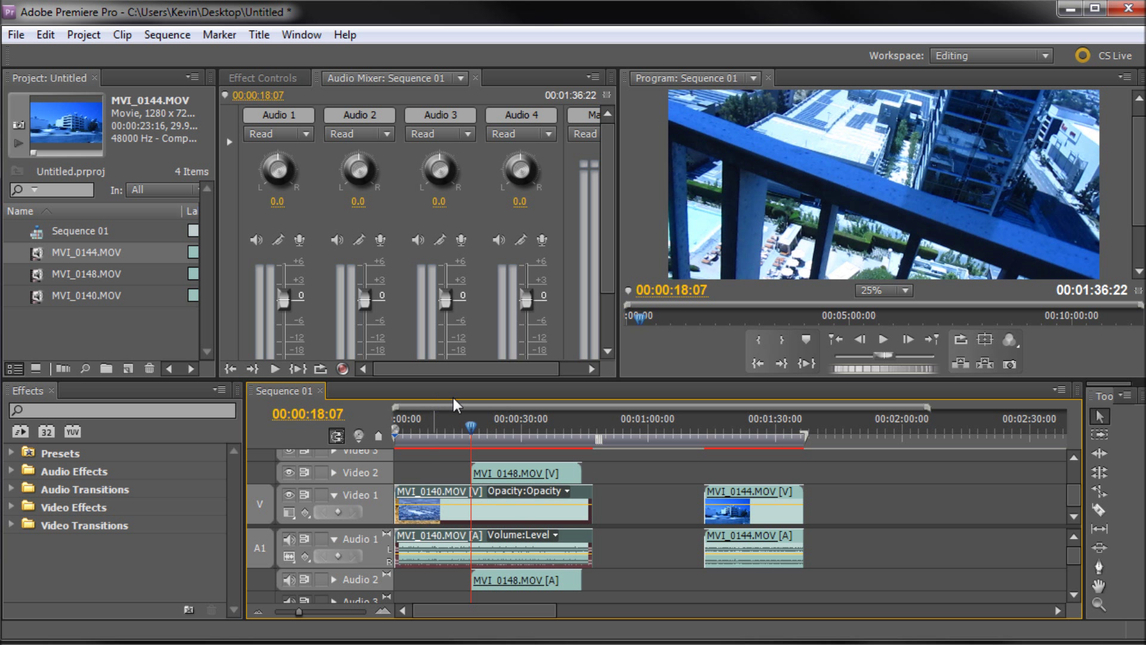
mouse_move(473, 430)
mouse_down()
mouse_move(495, 429)
mouse_move(472, 429)
mouse_up()
click(517, 473)
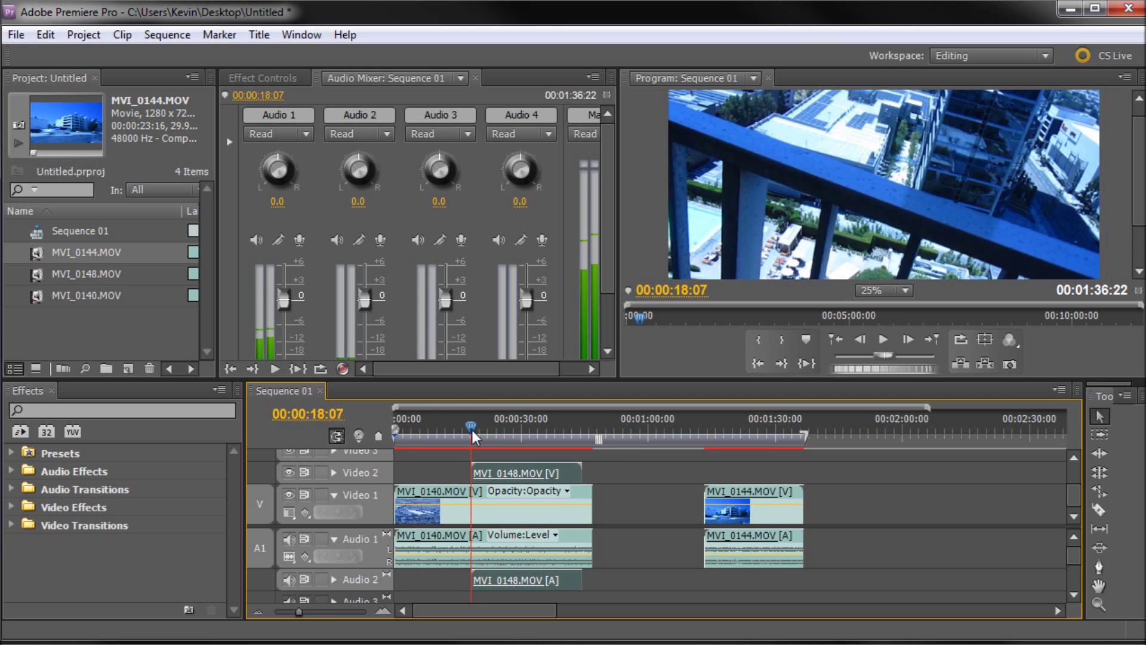
click(428, 552)
click(496, 581)
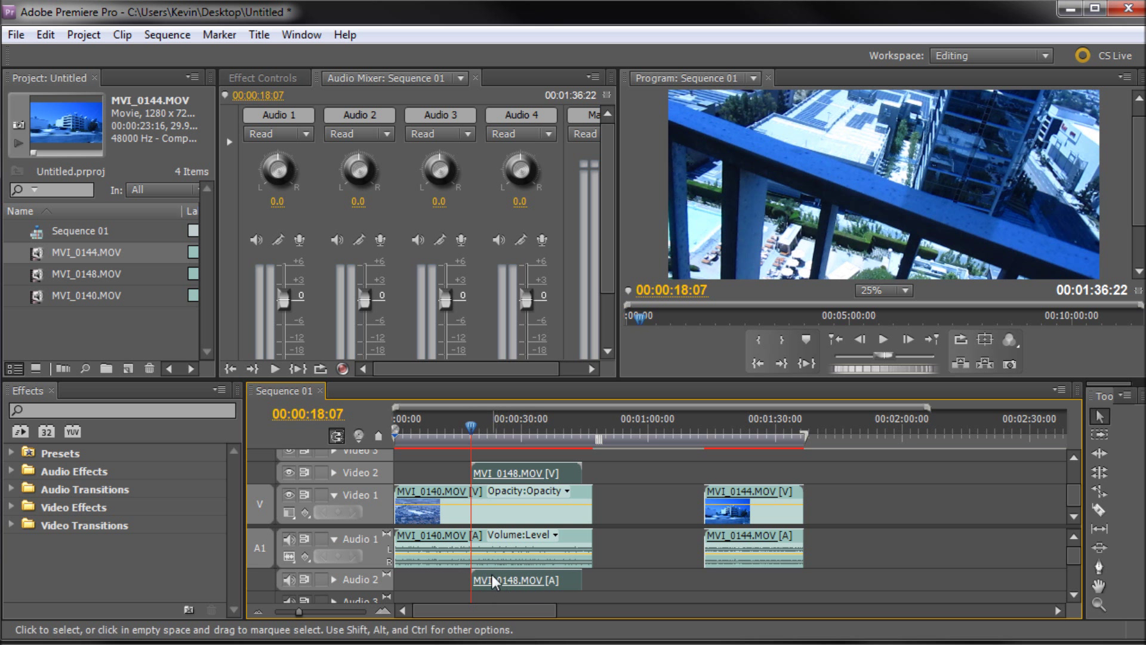
click(487, 431)
click(491, 431)
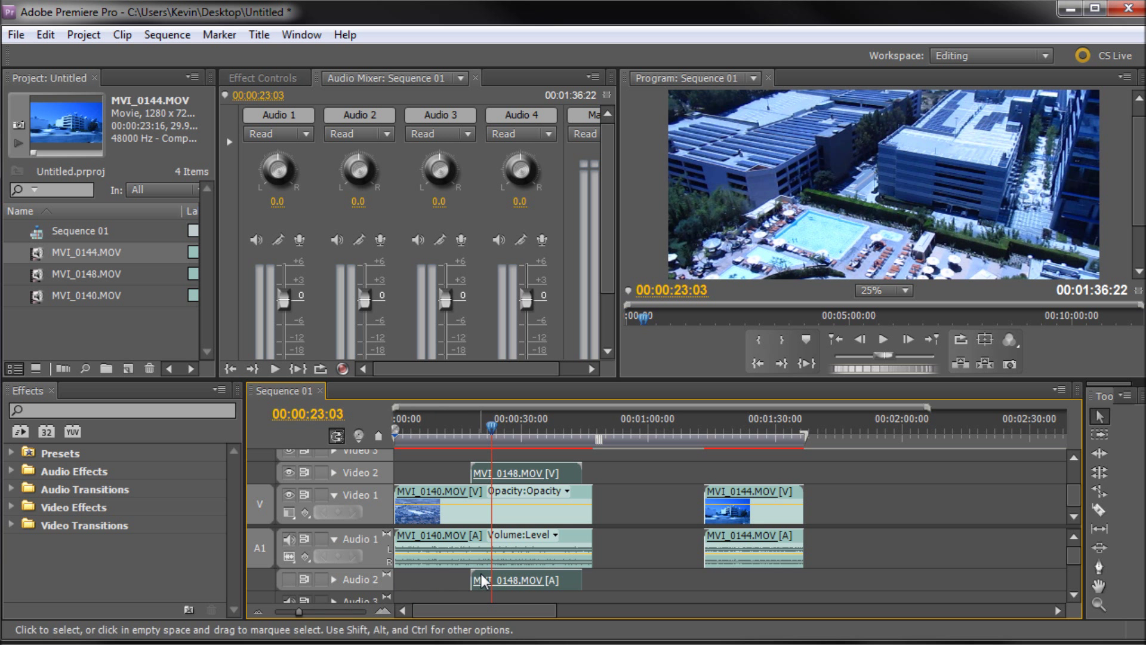
- Re-enable Audio 2 output, expand the Audio 2 track, and make the timeline taller
click(291, 579)
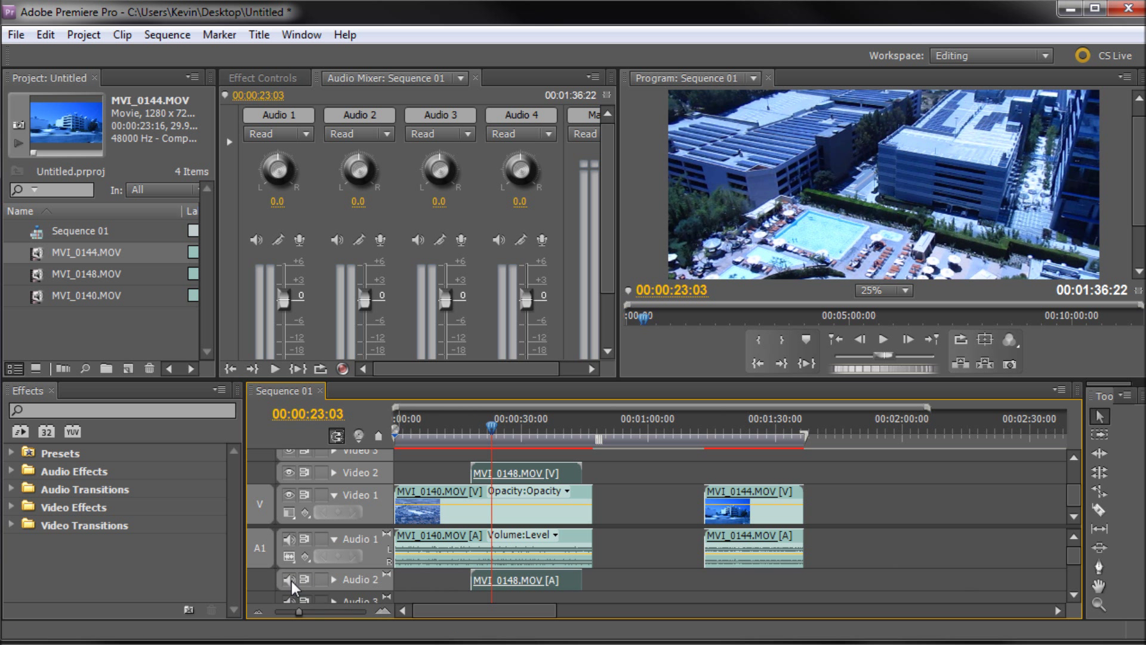
right_click(559, 582)
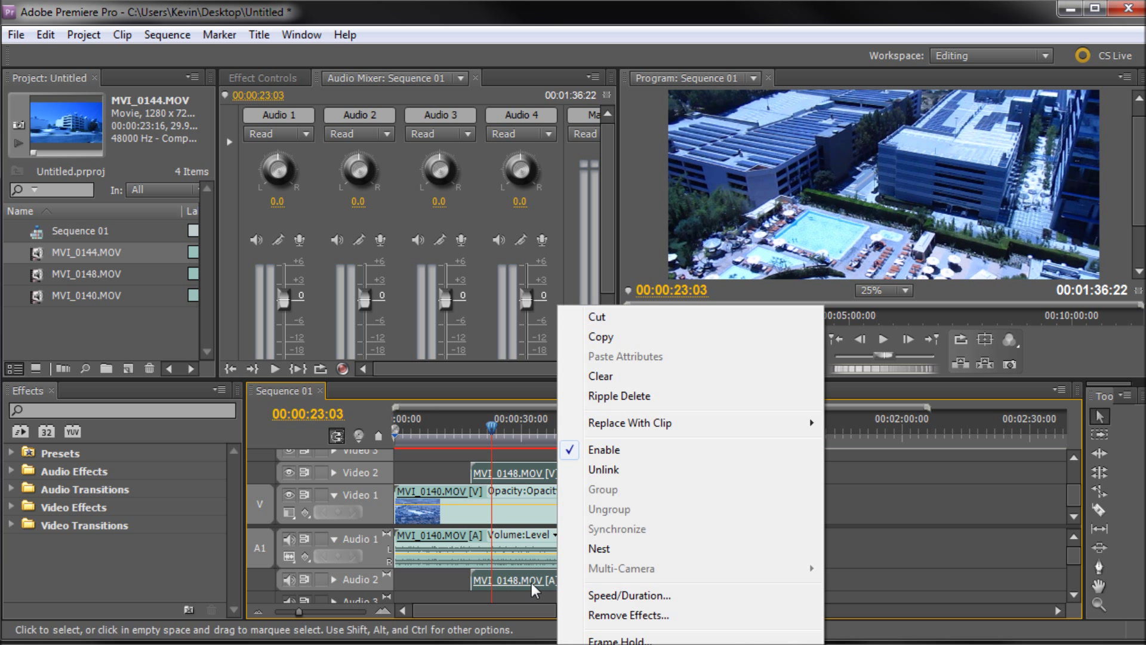
click(406, 581)
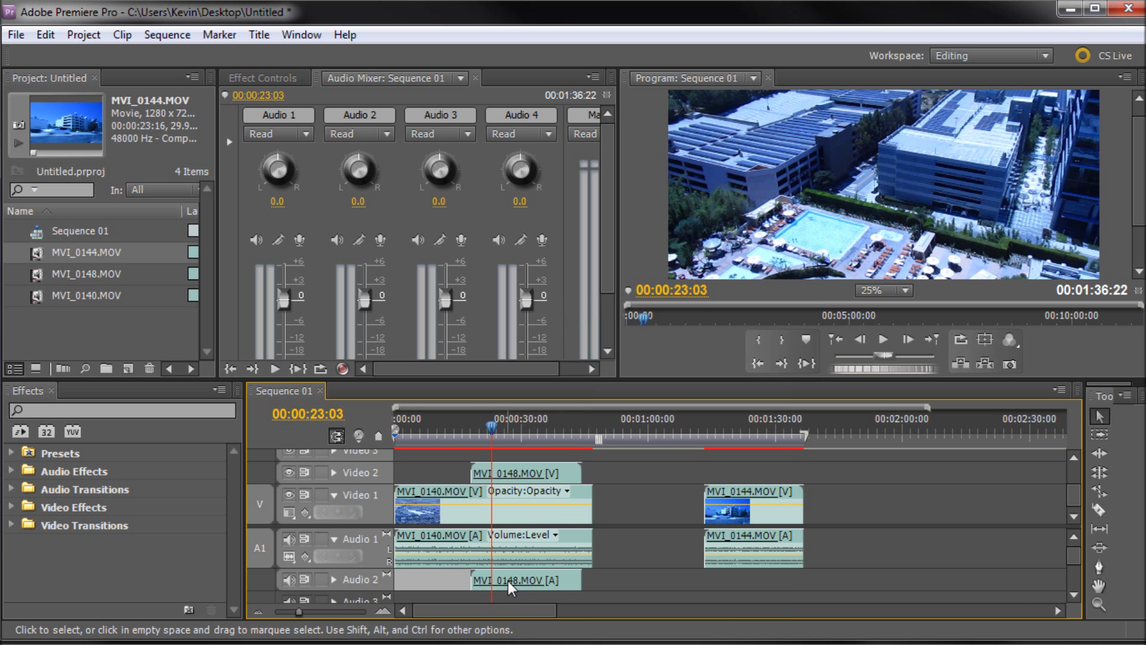
click(334, 580)
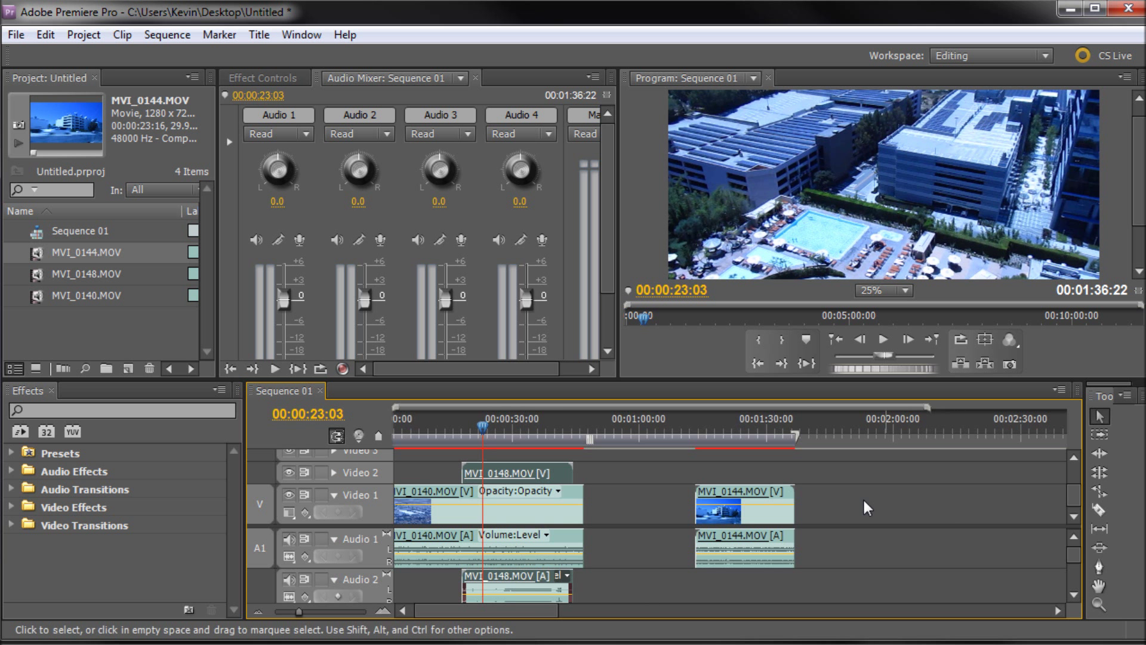
drag(487, 378, 487, 312)
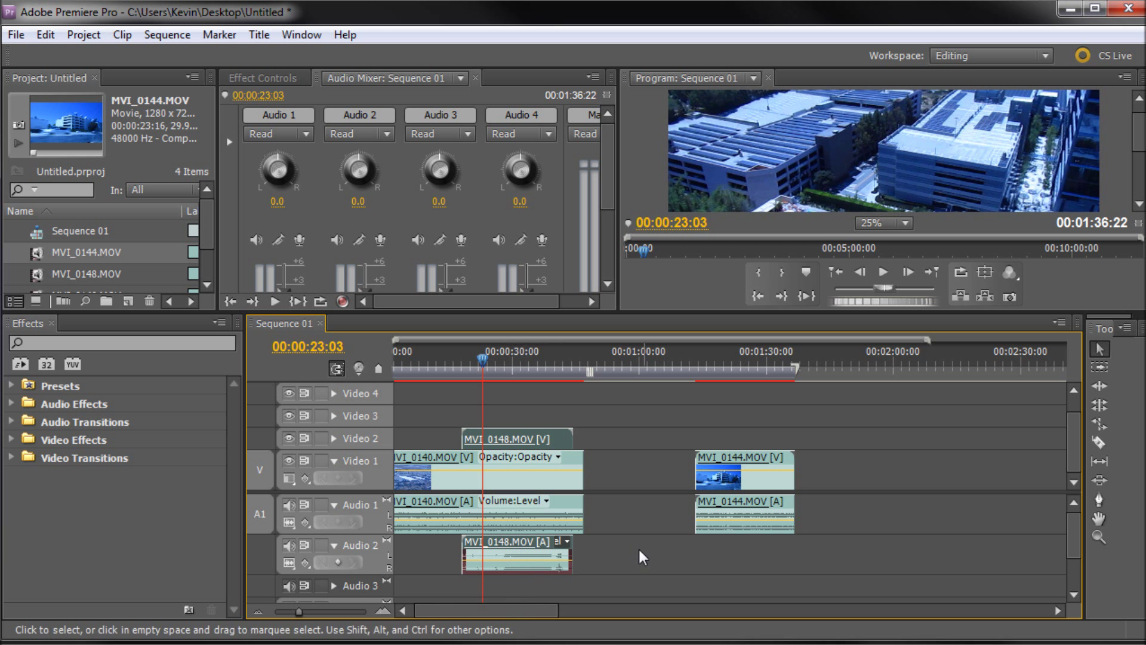
- Unlink MVI_0148 and delete its audio, then undo to keep video and audio linked
click(492, 553)
right_click(492, 553)
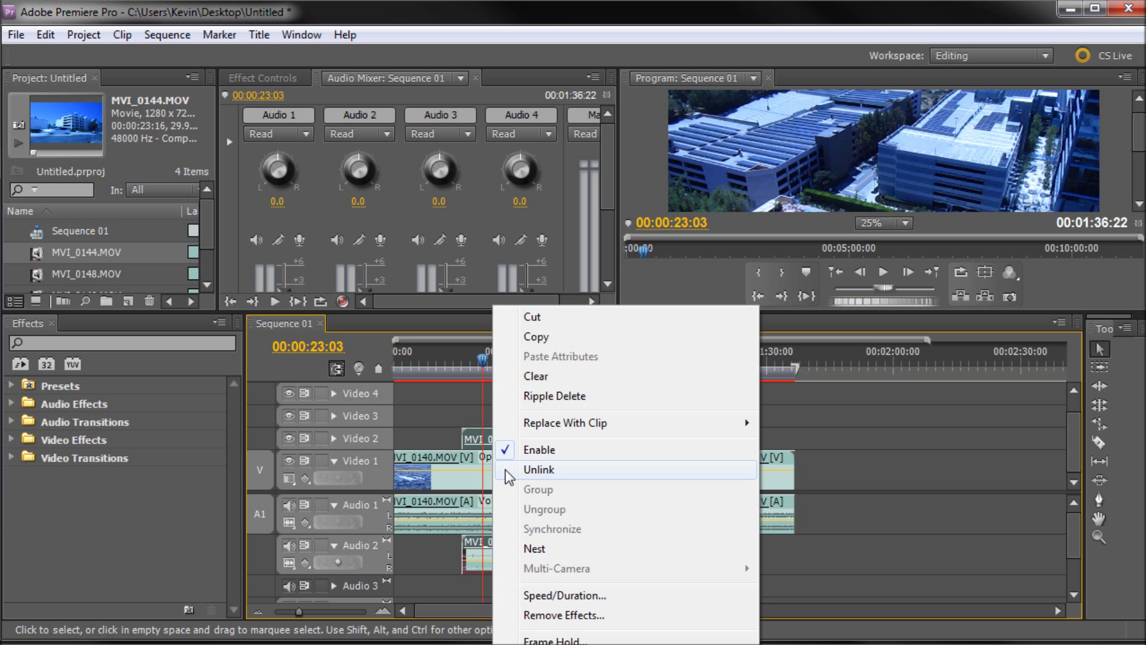
click(547, 471)
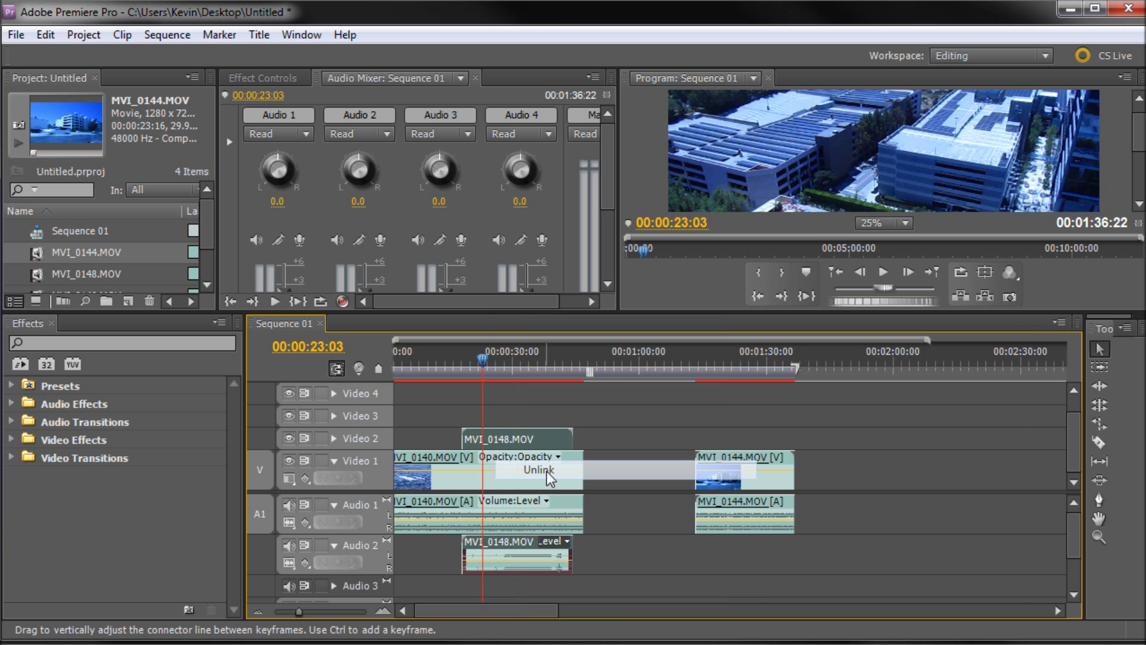
click(614, 570)
click(488, 556)
key(Delete)
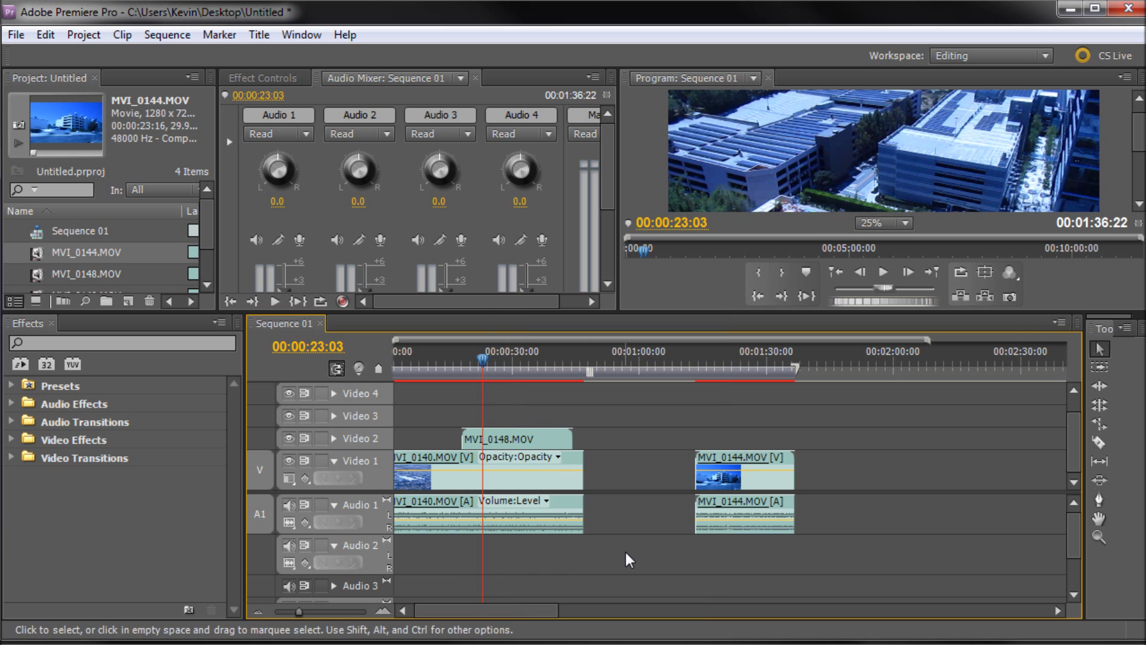
key(ctrl+z)
key(ctrl+z)
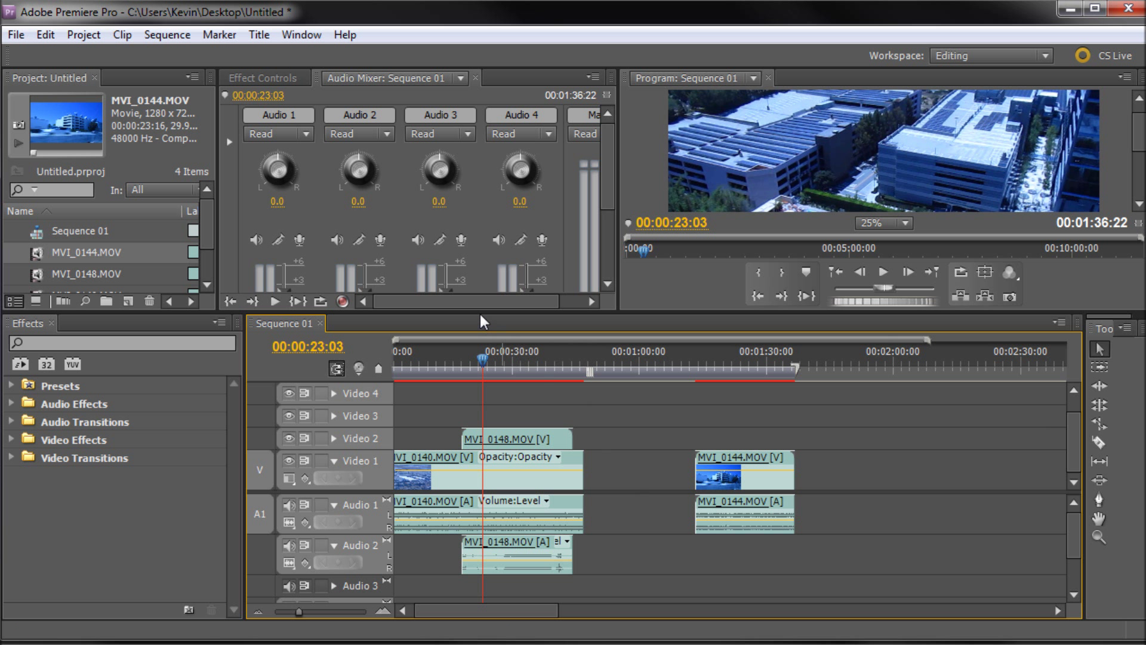
click(330, 115)
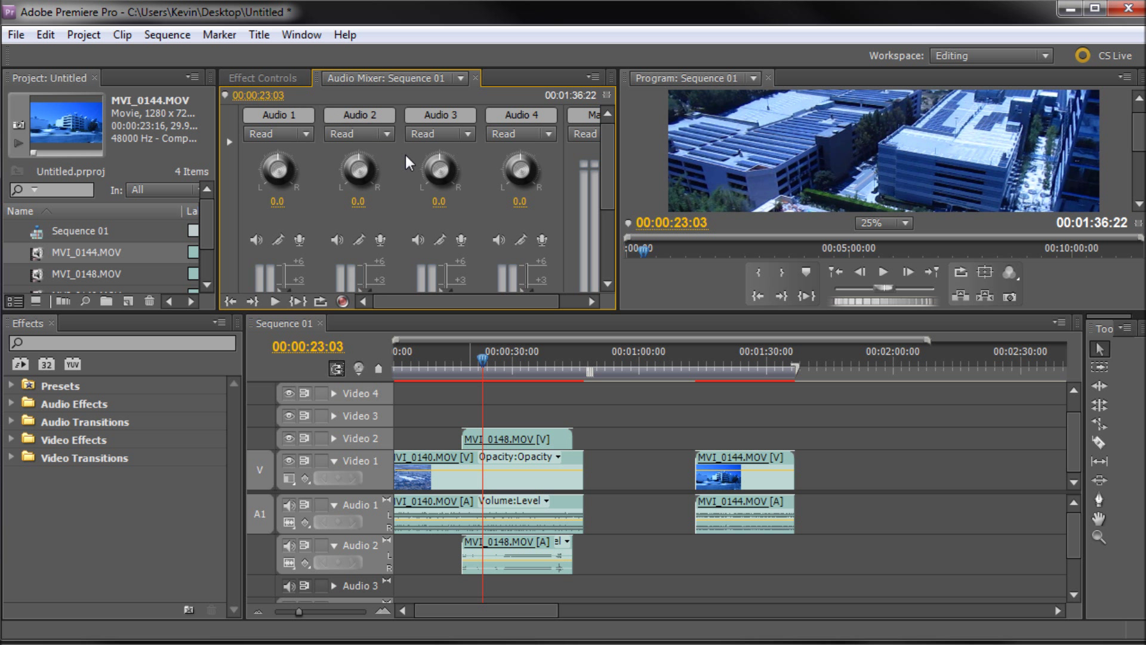
key(grave)
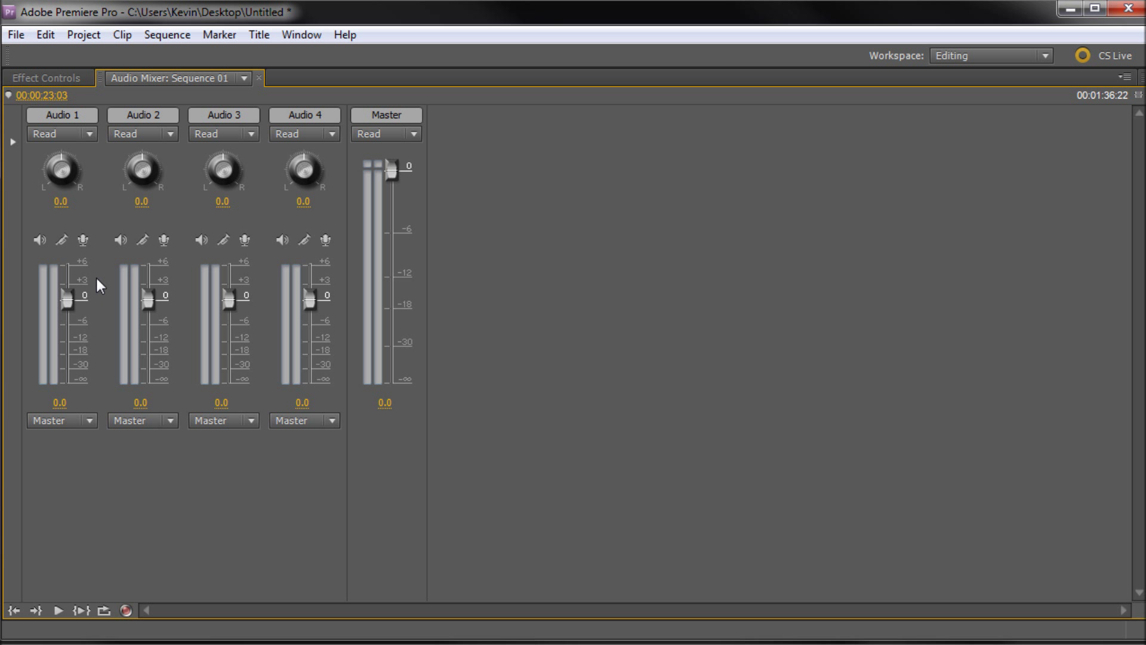
click(53, 238)
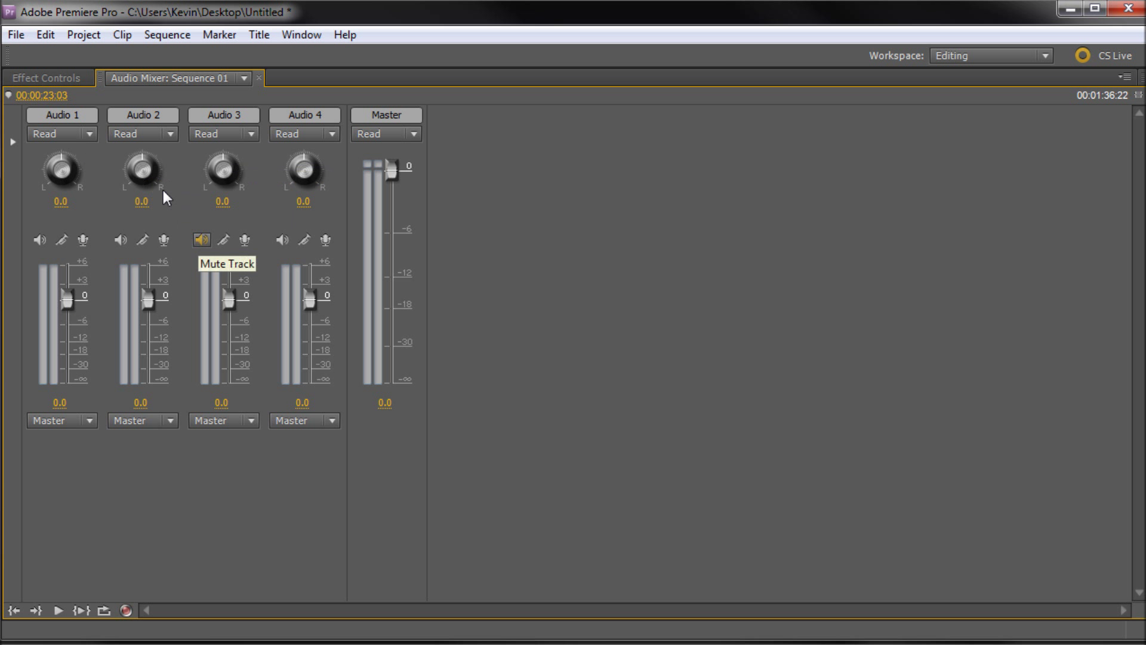
key(grave)
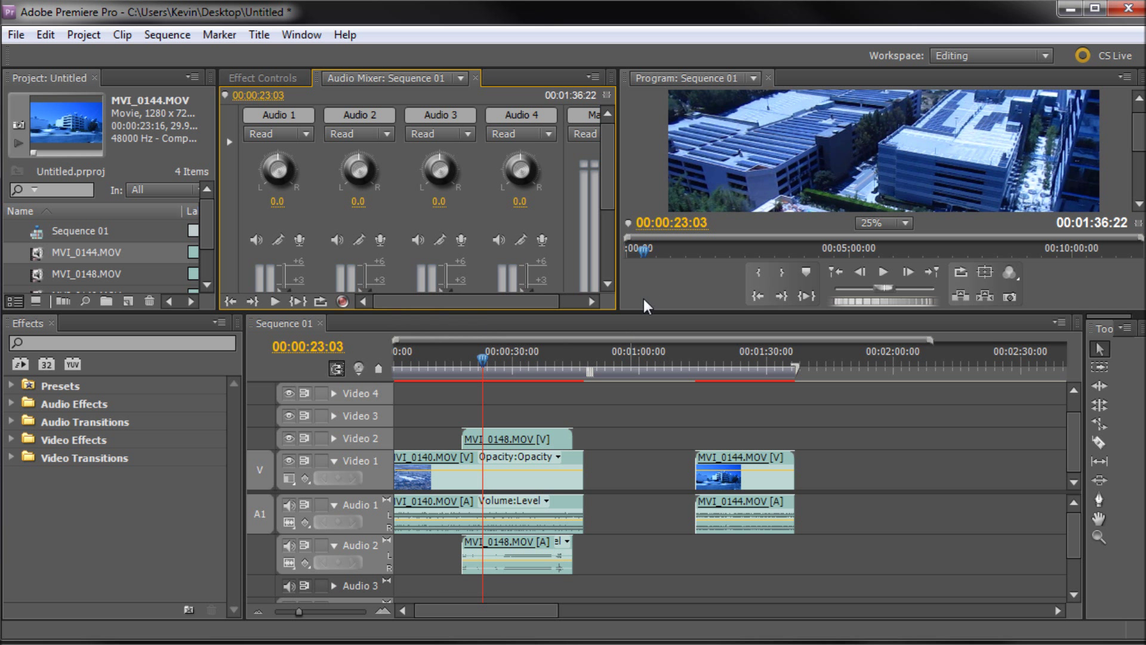
- Slide MVI_0144 left against MVI_0140 on Video 1 and scrub across the cut near 00:00:43:20
drag(647, 311, 636, 380)
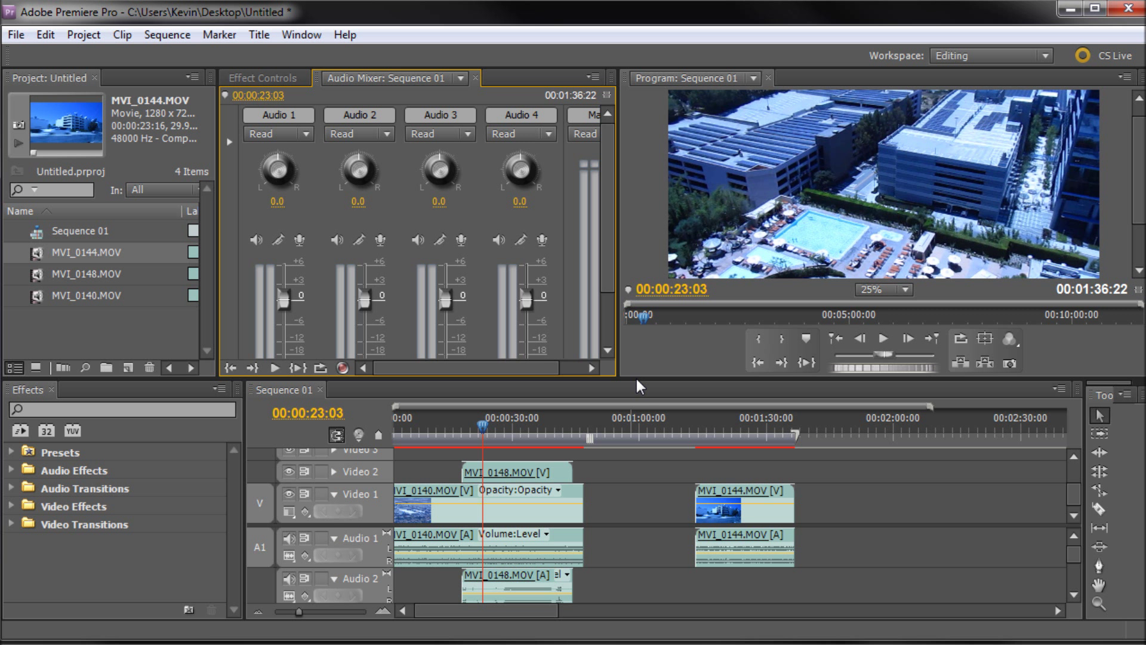
drag(730, 489, 619, 491)
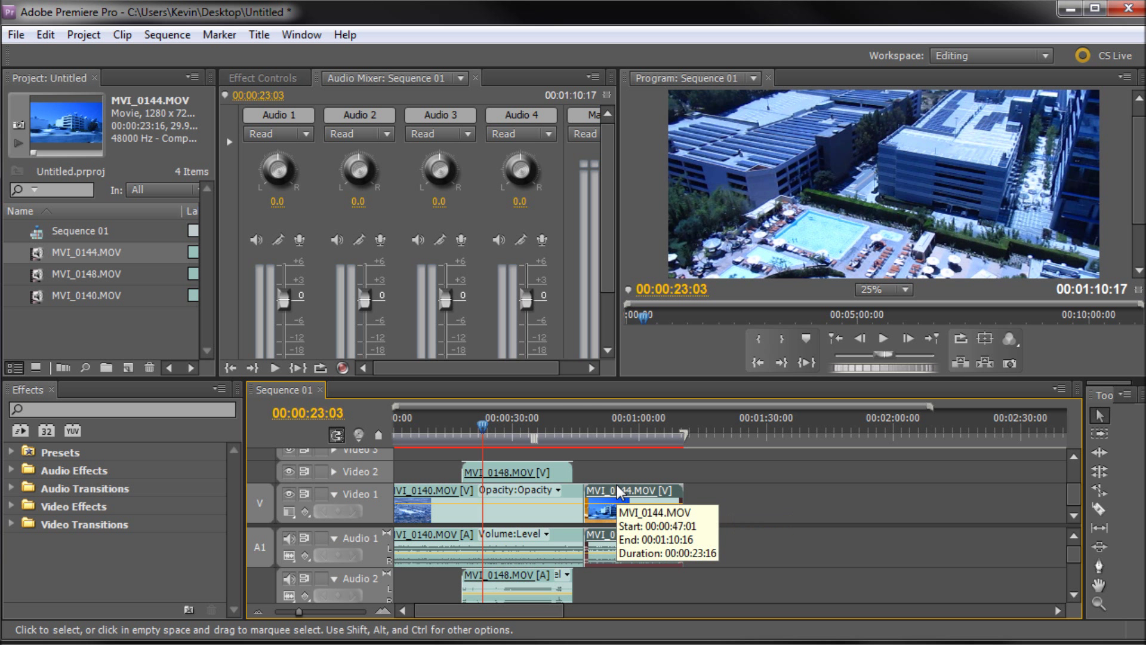
click(570, 424)
drag(571, 416, 583, 417)
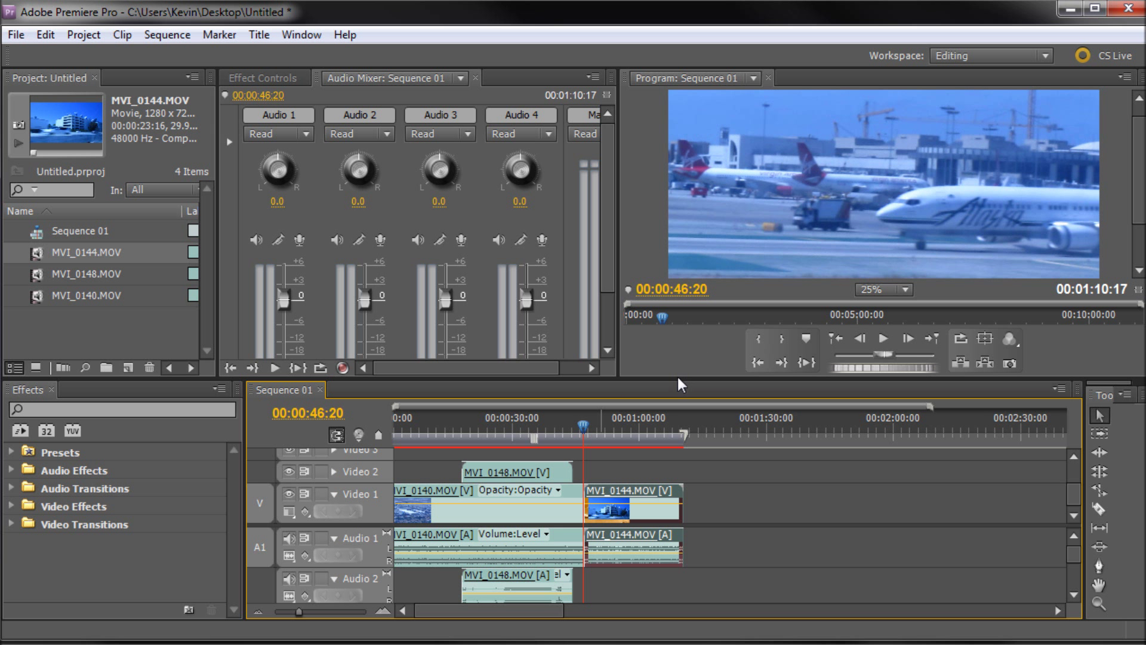
drag(678, 377, 670, 406)
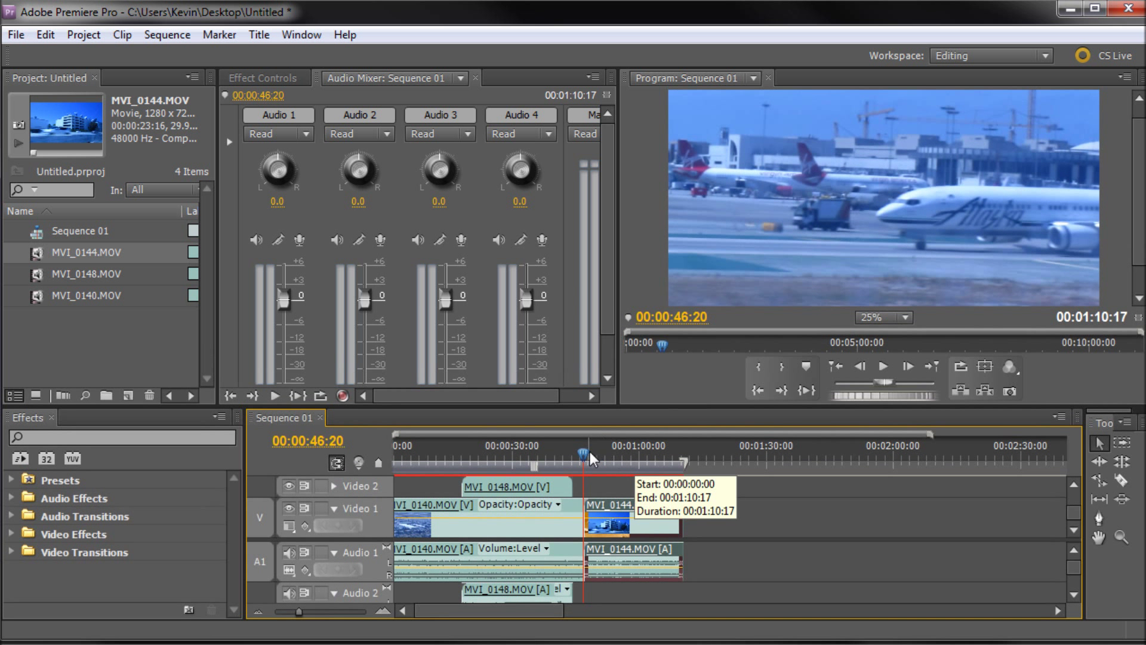
mouse_move(590, 458)
mouse_down()
mouse_move(611, 459)
mouse_move(586, 458)
mouse_up()
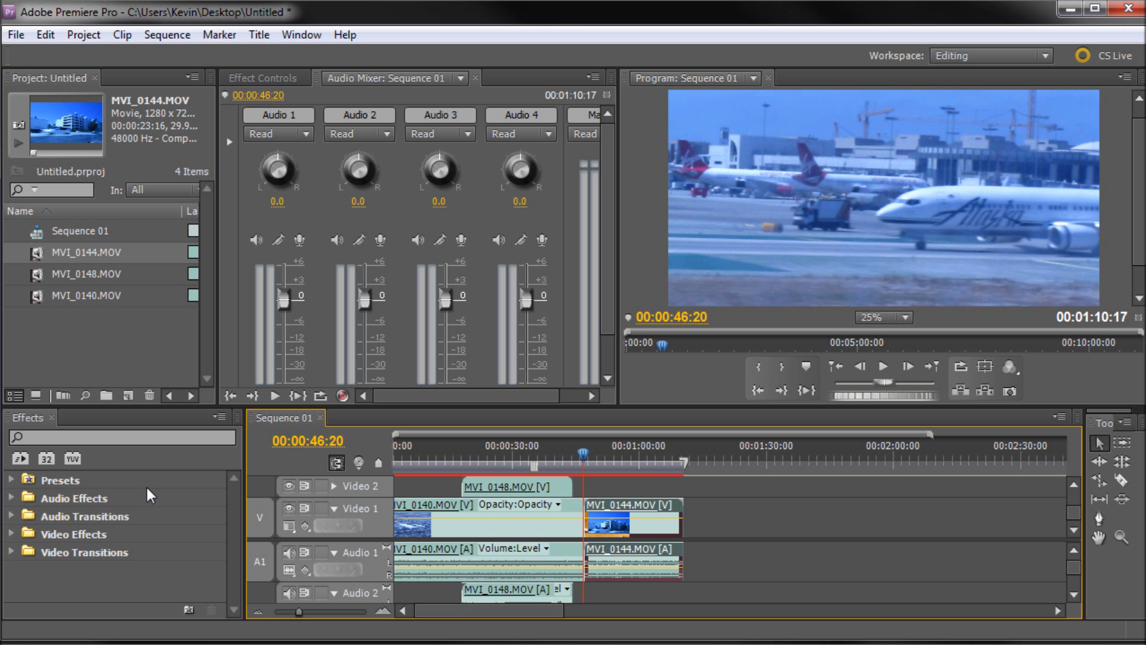
- Apply the Cross Dissolve video transition at the MVI_0140/MVI_0144 cut on Video 1
click(114, 555)
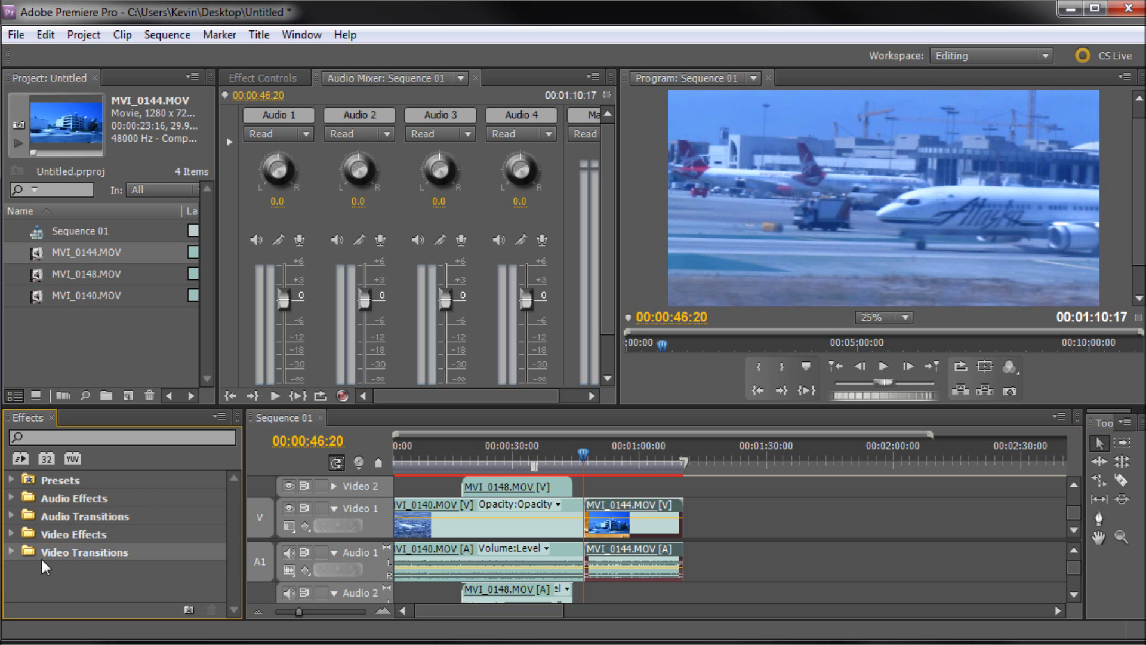
click(13, 548)
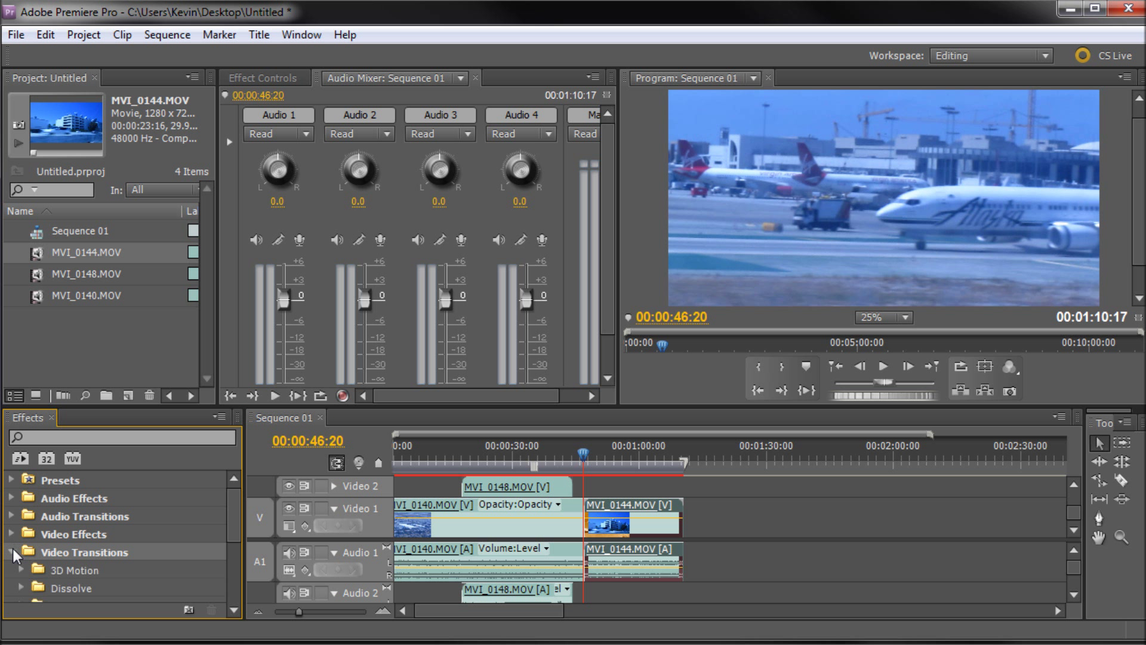
scroll(26, 528, down, 3)
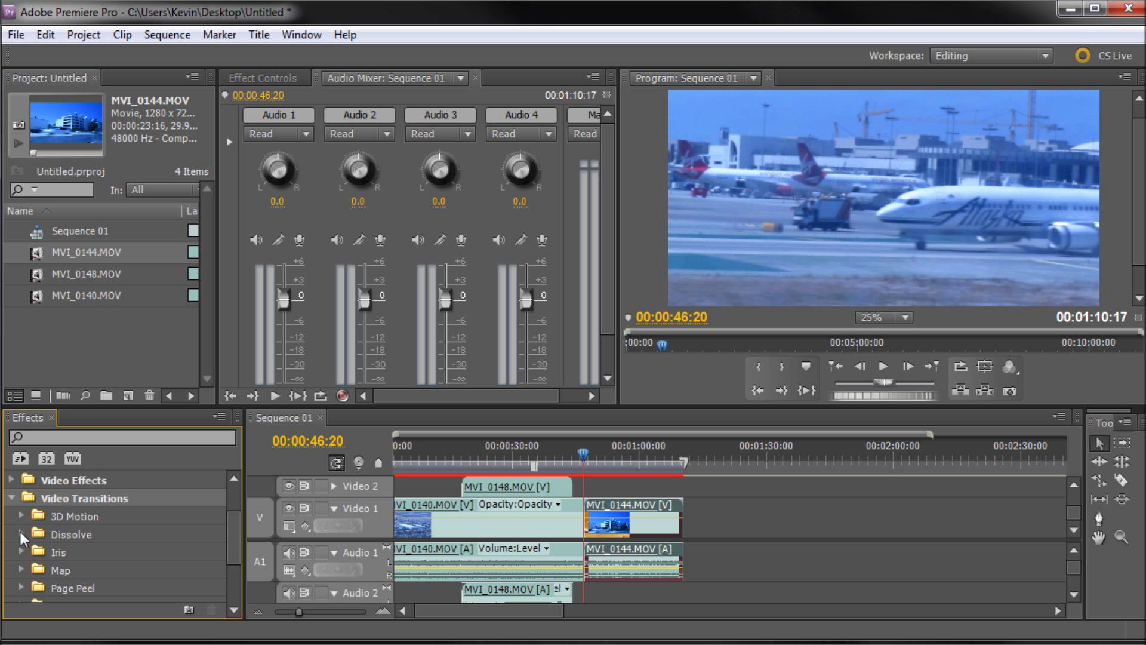
click(21, 535)
scroll(85, 511, down, 4)
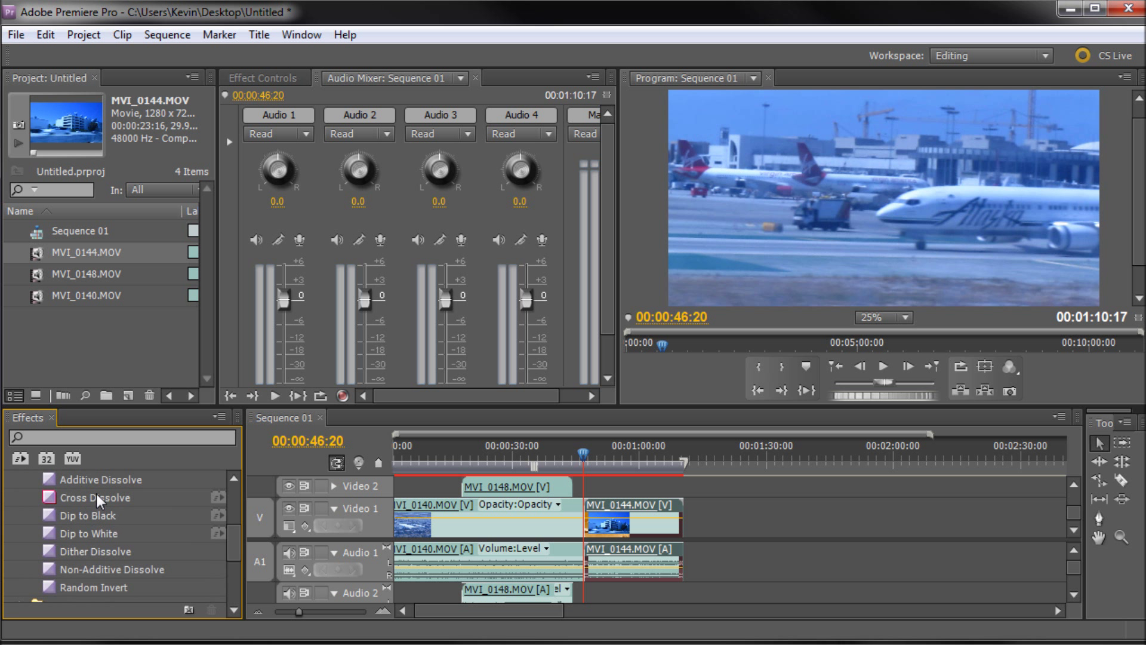
click(96, 499)
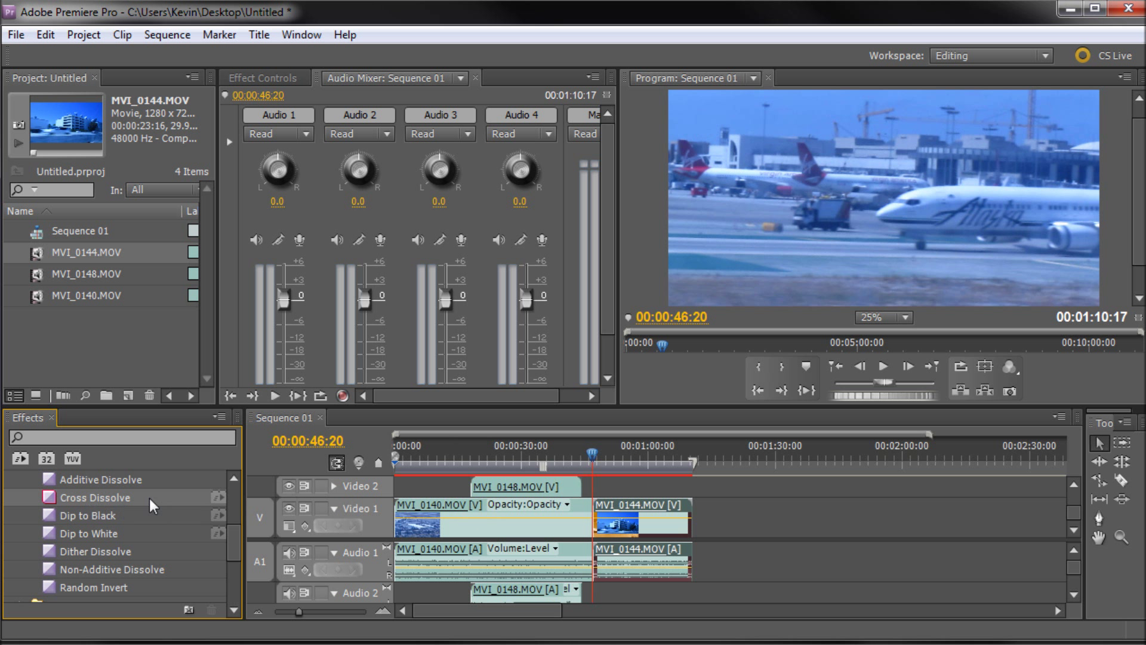
drag(149, 499, 595, 518)
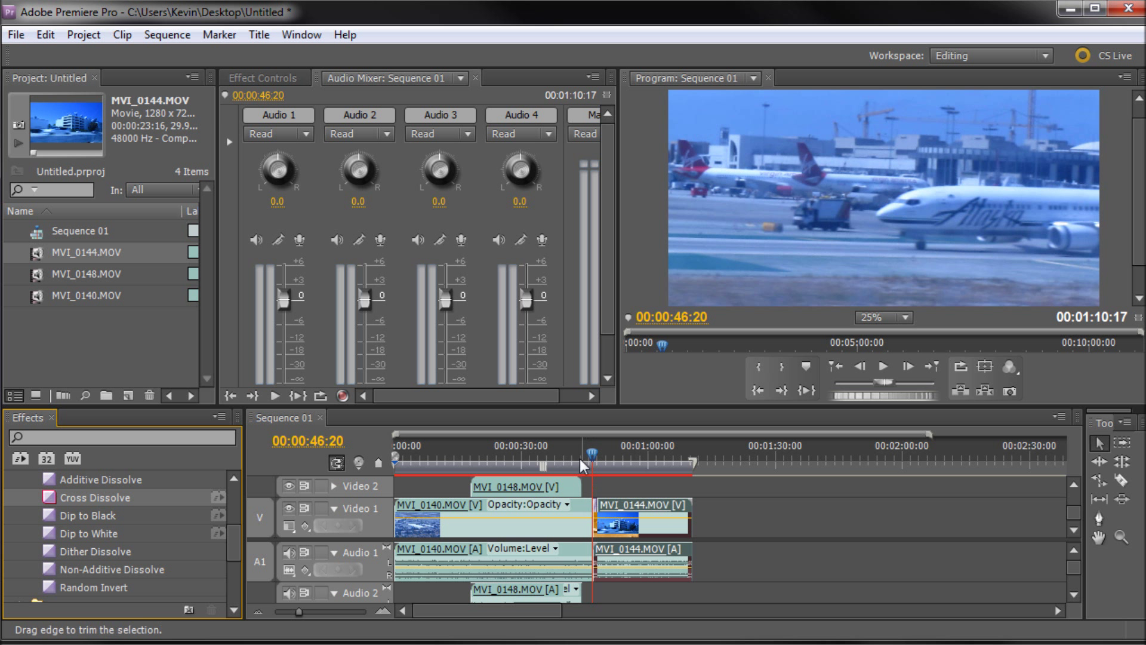
- Play back the Cross Dissolve several times from just before the cut, then zoom in
click(593, 456)
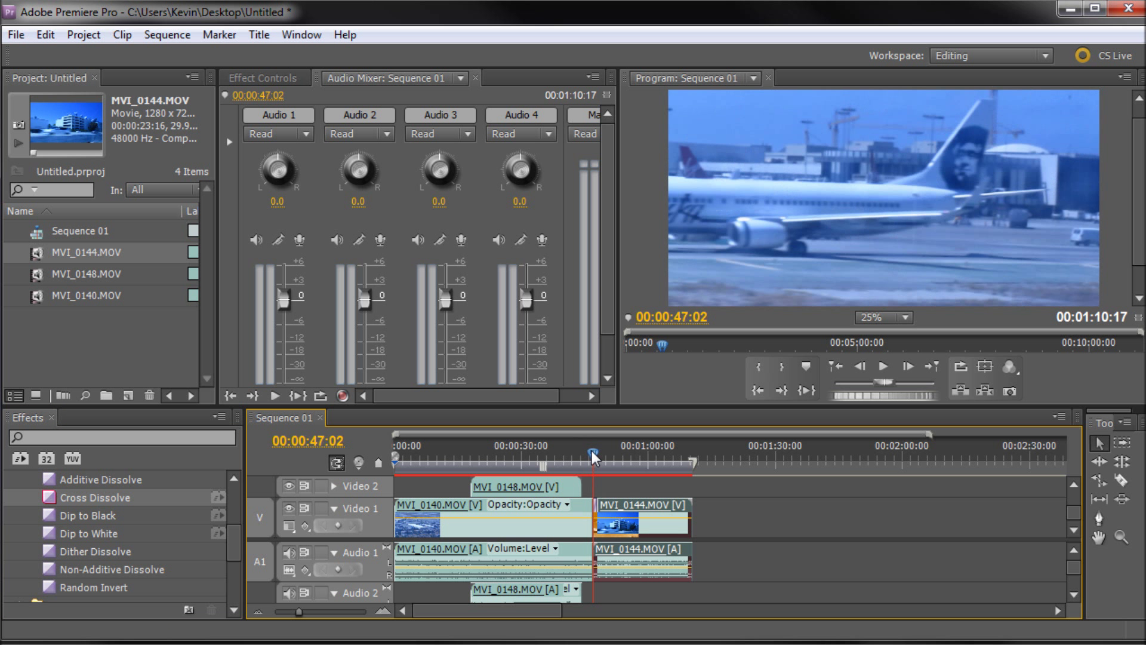
key(space)
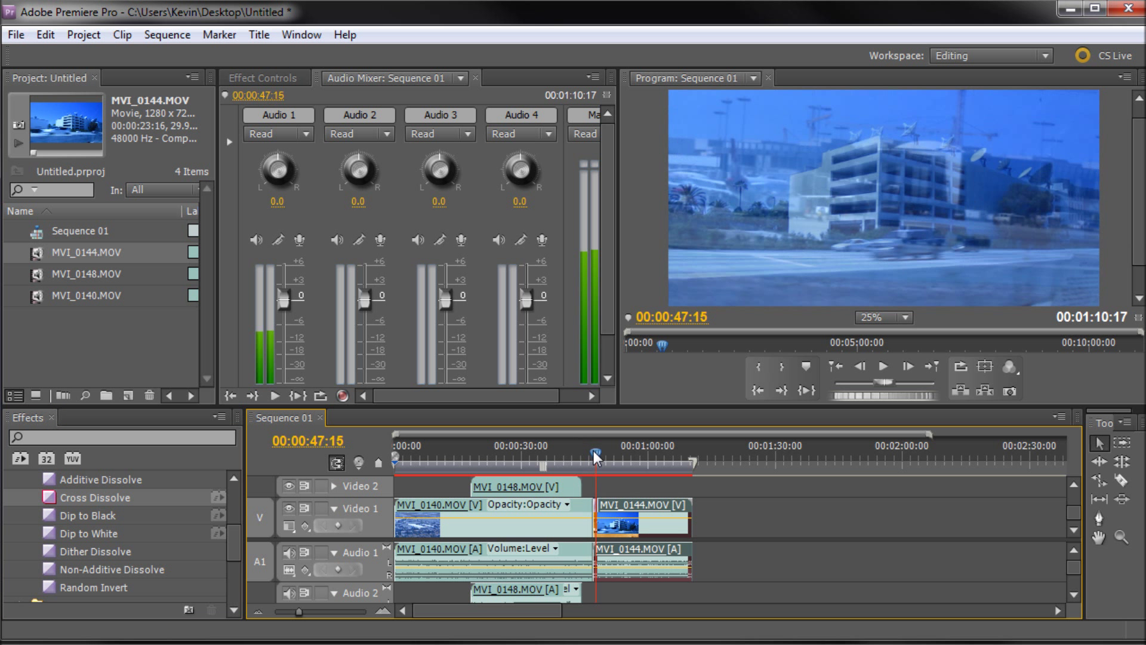
click(592, 456)
key(space)
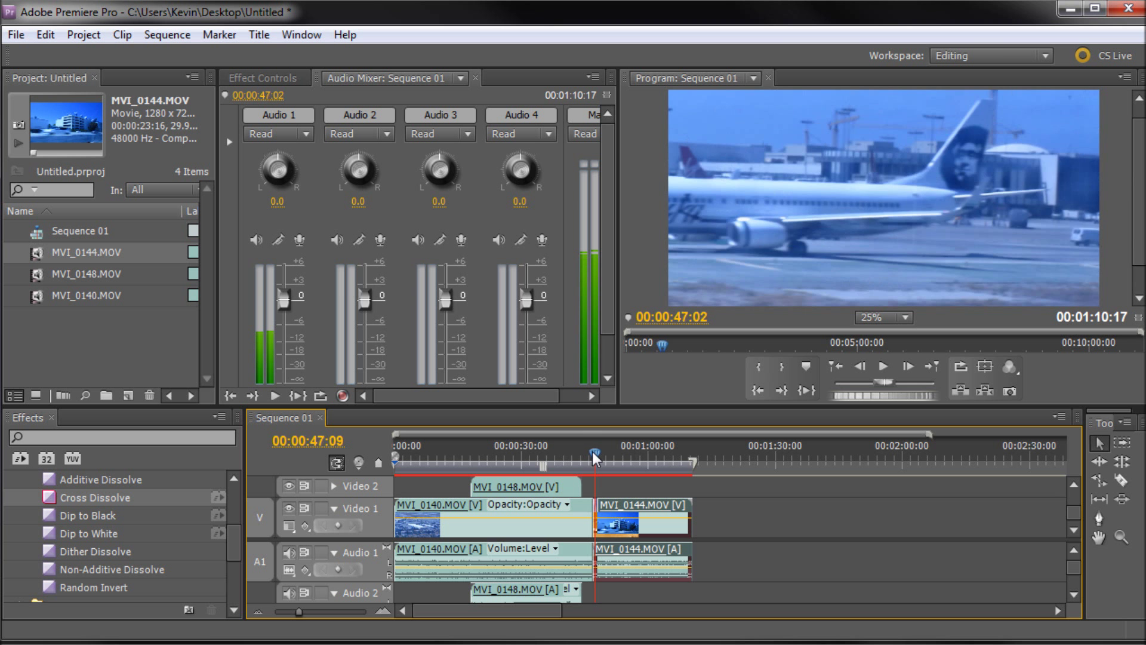
click(592, 456)
key(space)
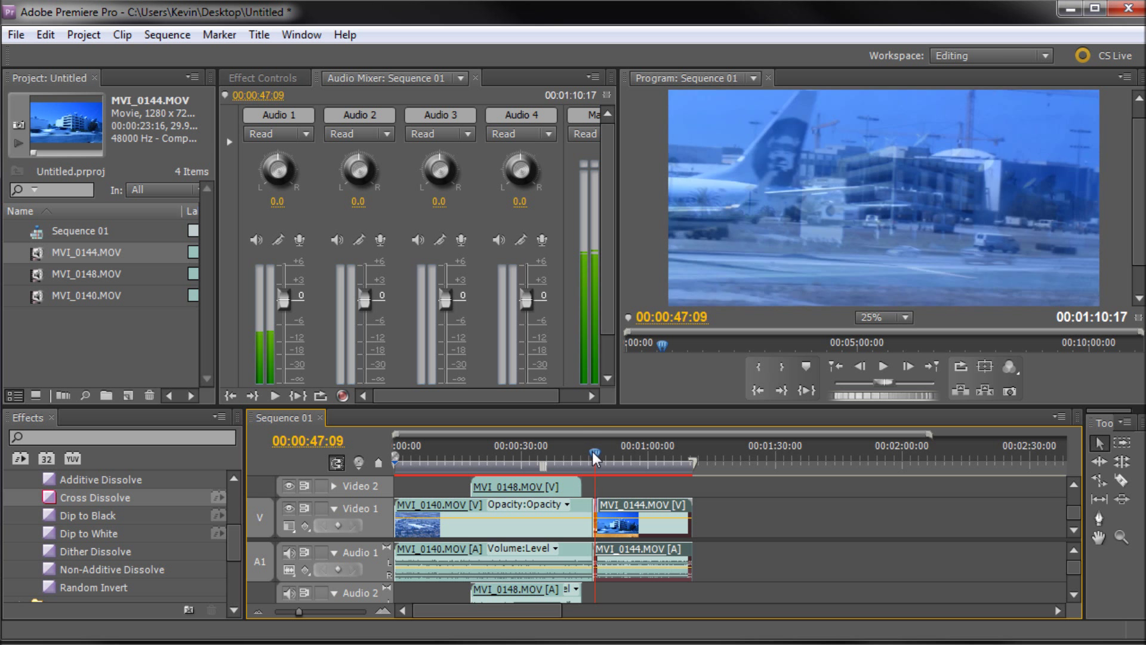
key(space)
key(space)
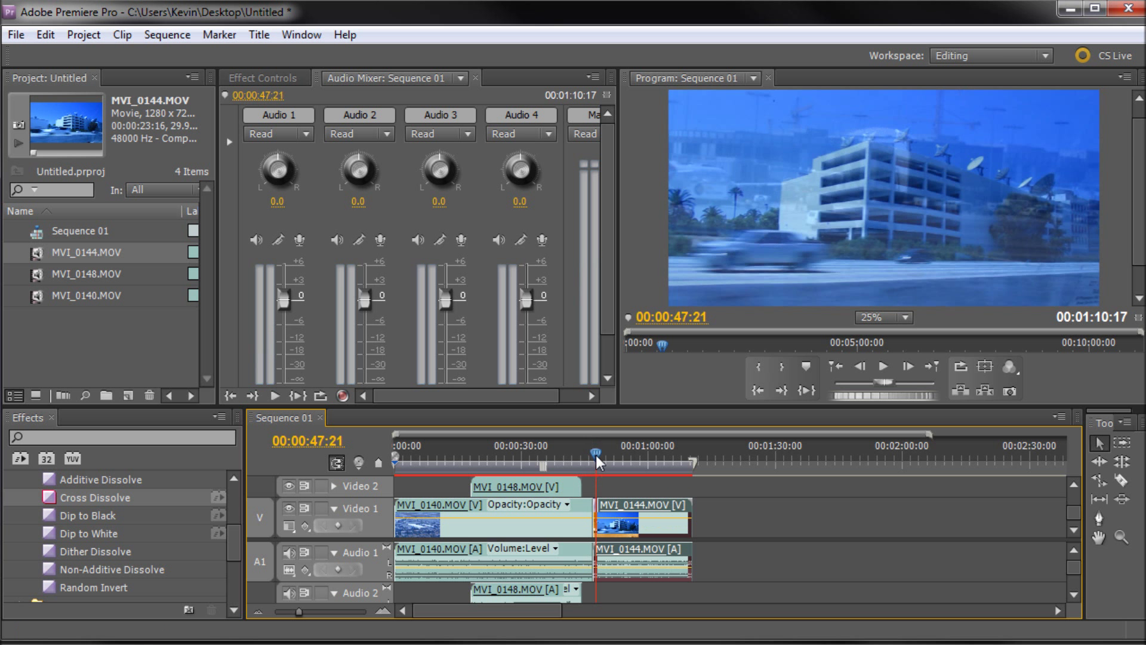
key(space)
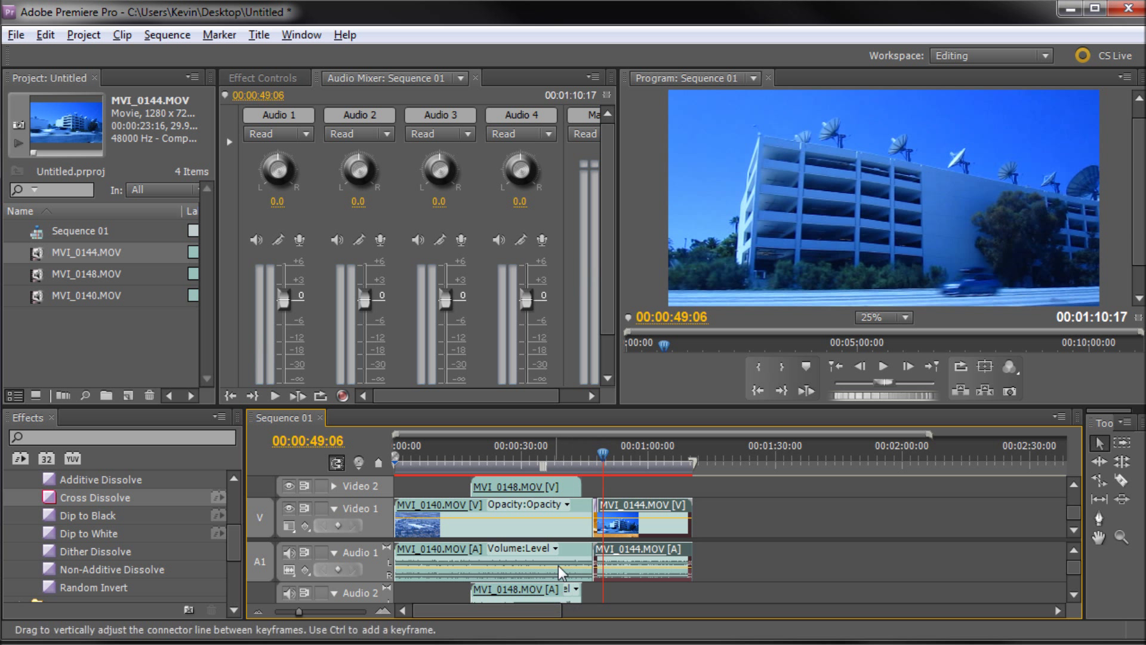
key(=)
key(=)
key(=)
key(=)
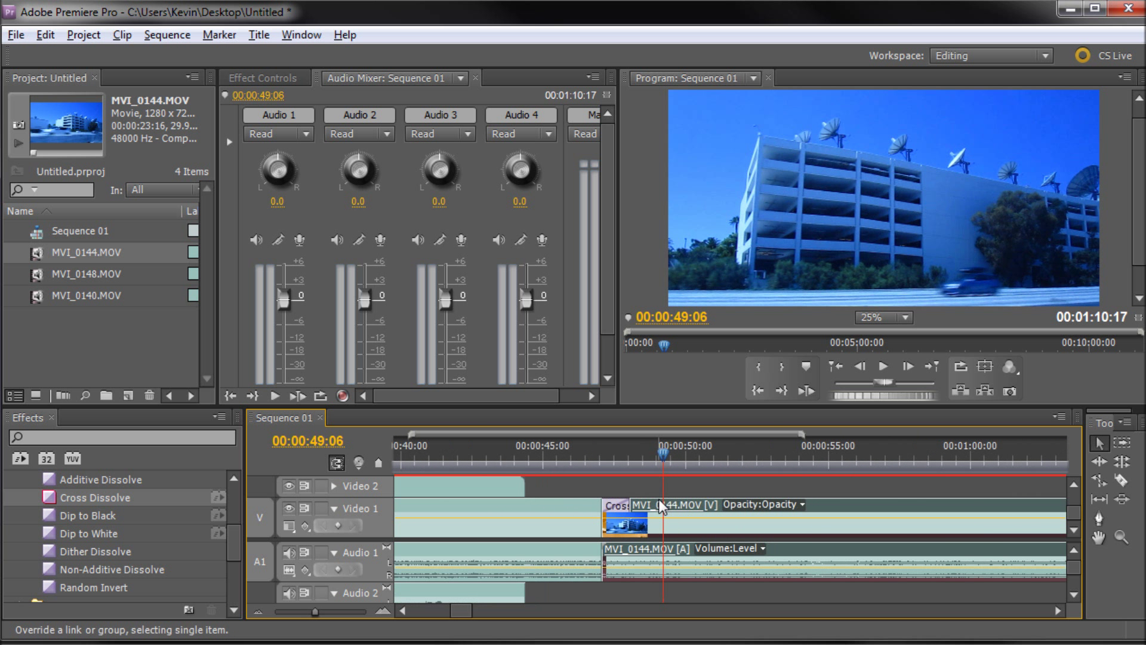
- Replace the Cross Dissolve with Dip to Black at the start of MVI_0144 and scrub through it
click(616, 506)
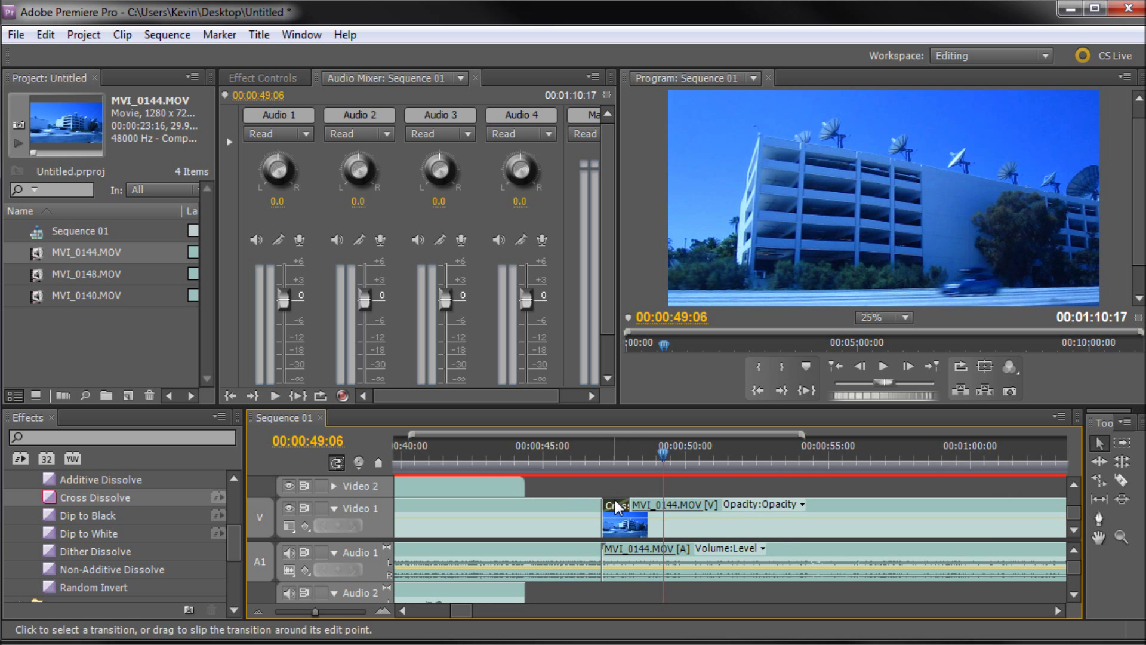
key(Delete)
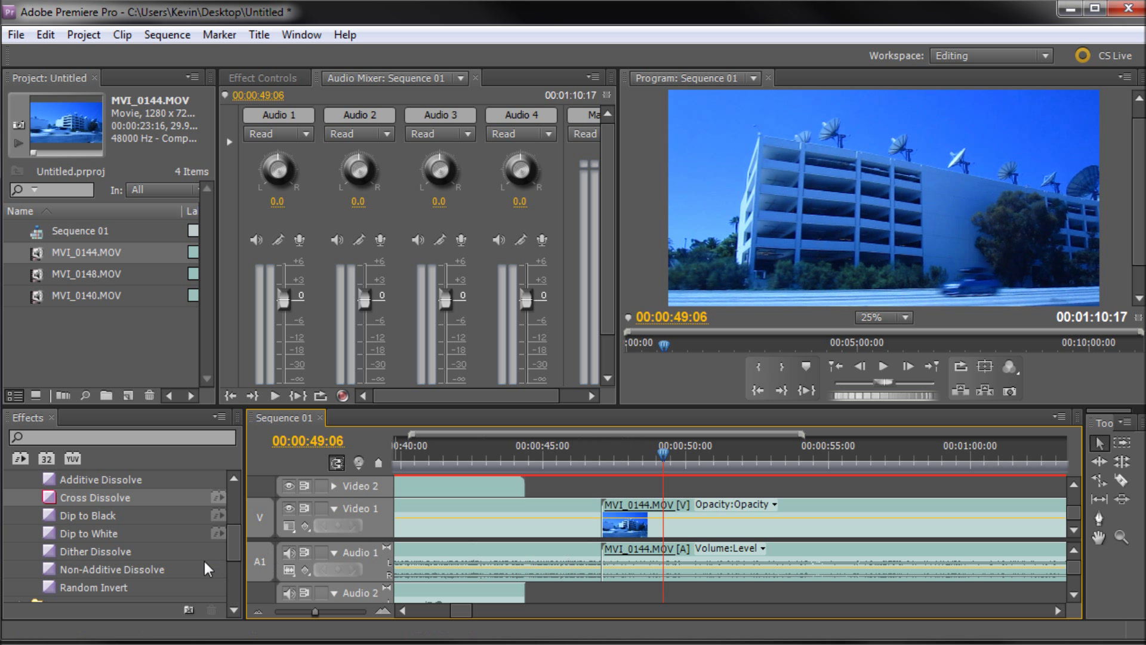
drag(74, 517, 615, 517)
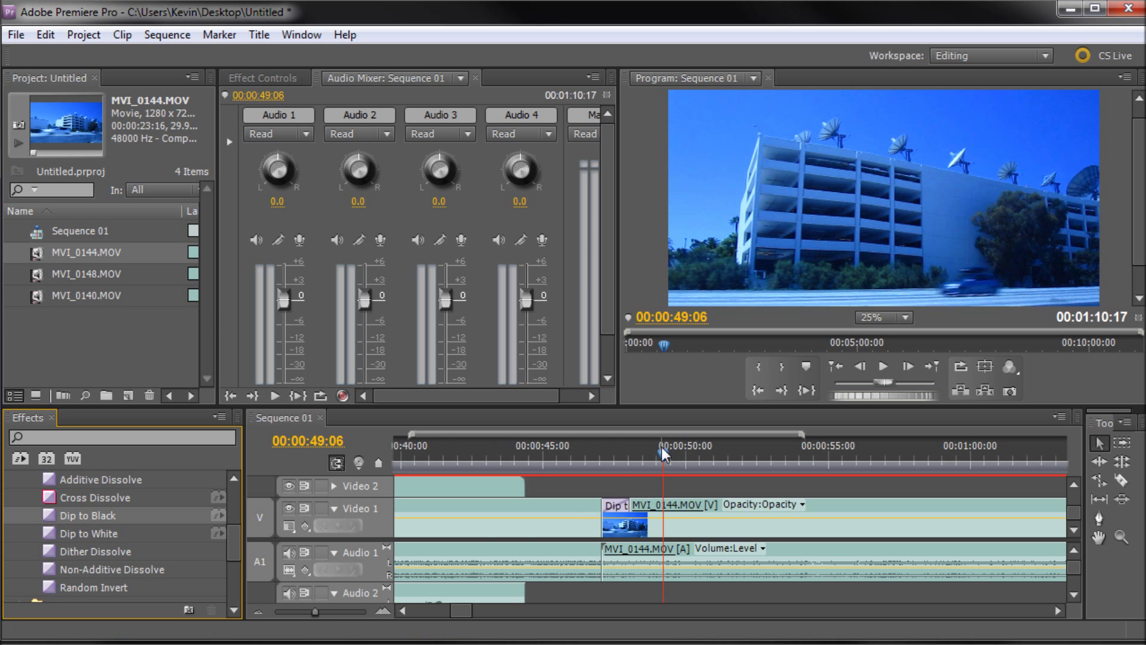
click(595, 462)
drag(599, 462, 629, 461)
- Add Dip to Black at the end of the last clip and lengthen it leftward
drag(465, 610, 484, 610)
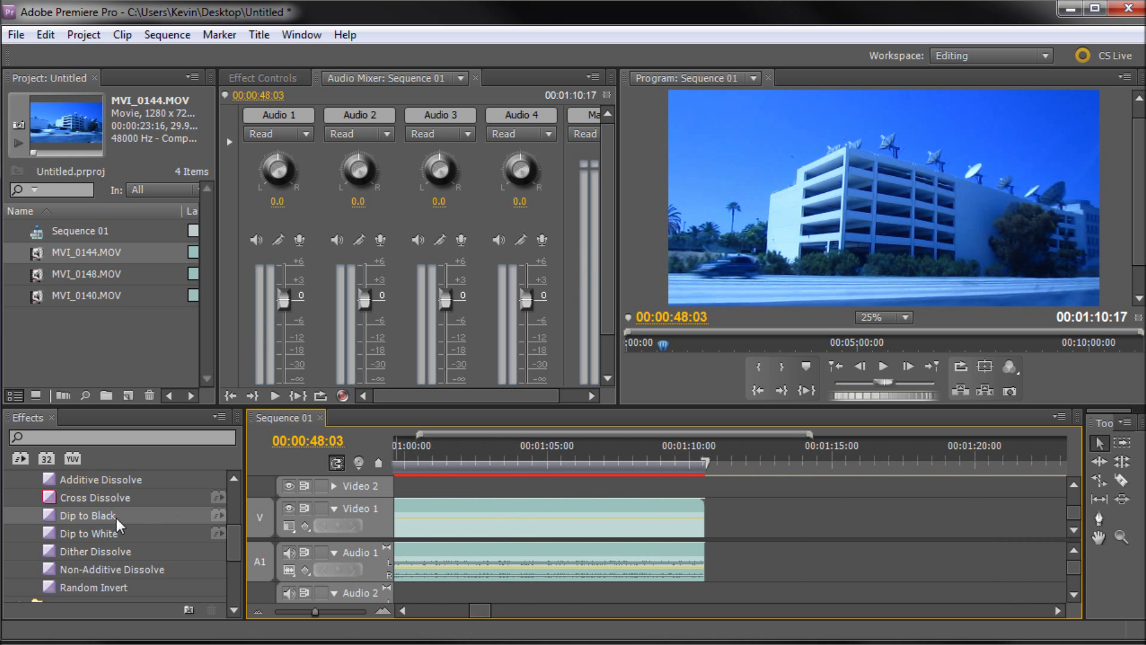
drag(67, 515, 599, 504)
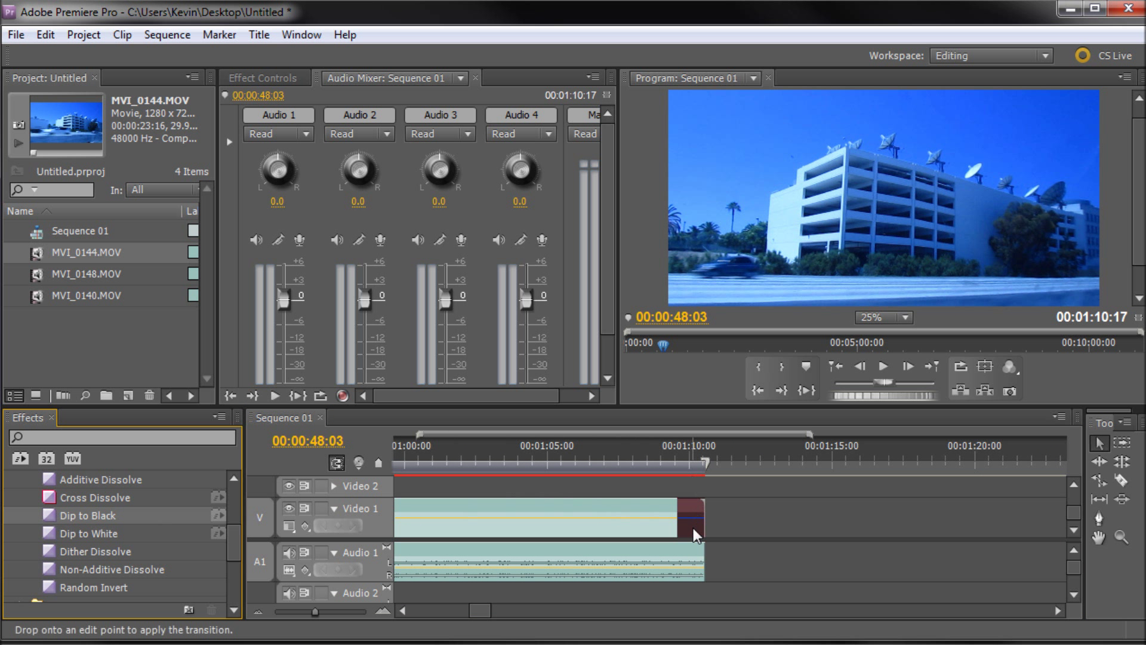
drag(693, 527, 693, 528)
mouse_move(674, 459)
mouse_down()
mouse_move(702, 463)
mouse_move(683, 463)
mouse_up()
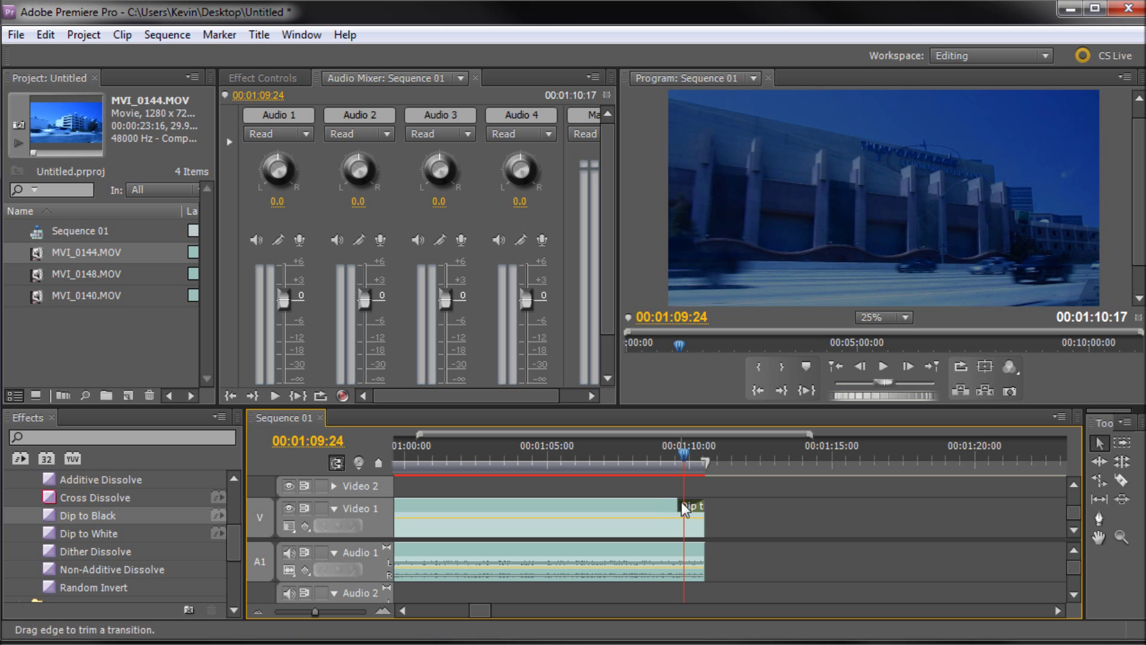
drag(682, 501, 480, 504)
- Play the lengthened closing fade to black from just before it starts, stopping near 00:01:09:21
drag(478, 460, 469, 460)
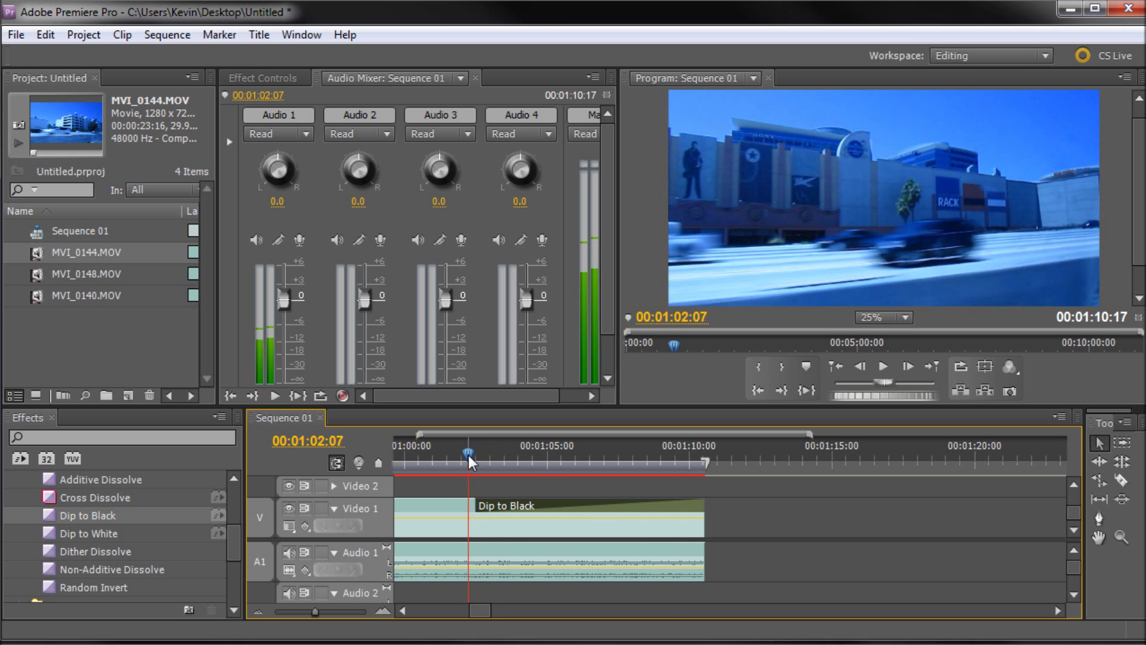
key(space)
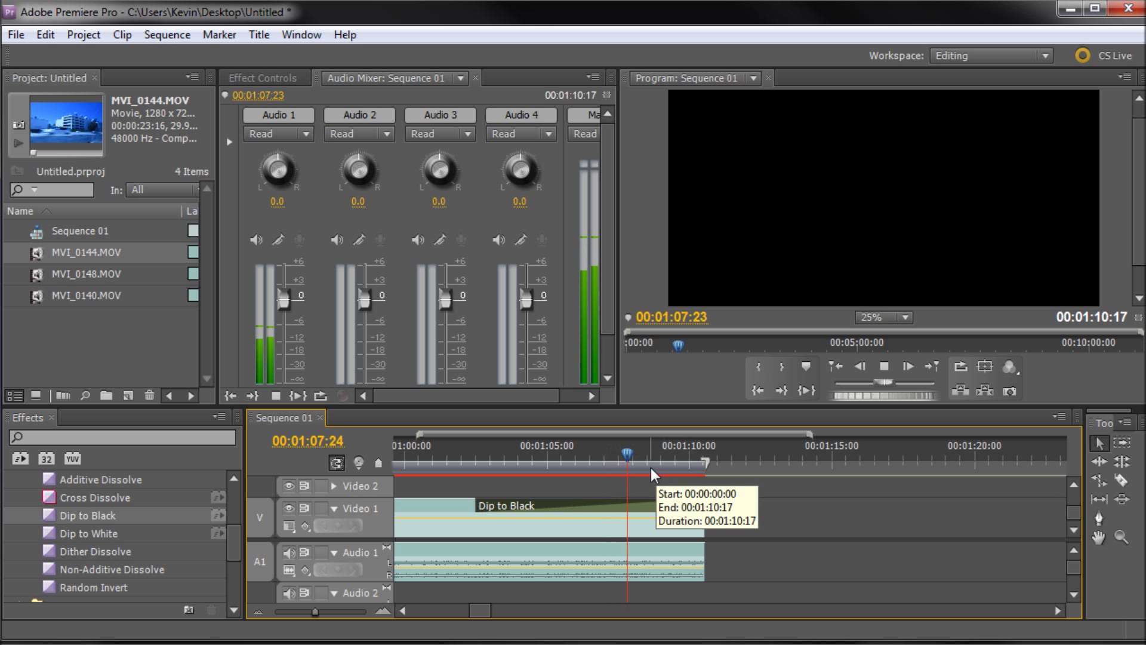
key(space)
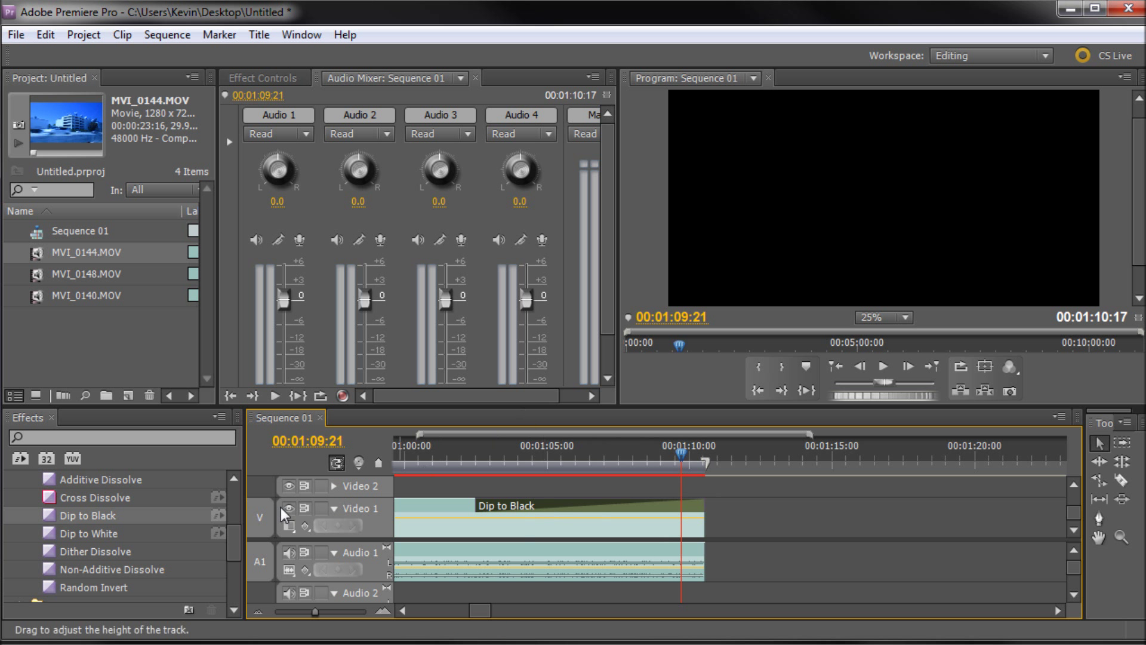
- Collapse the Dissolve folder and then the Video Transitions folder in the Effects panel
scroll(110, 503, down, 1)
scroll(98, 504, up, 1)
scroll(96, 497, up, 3)
scroll(76, 498, down, 1)
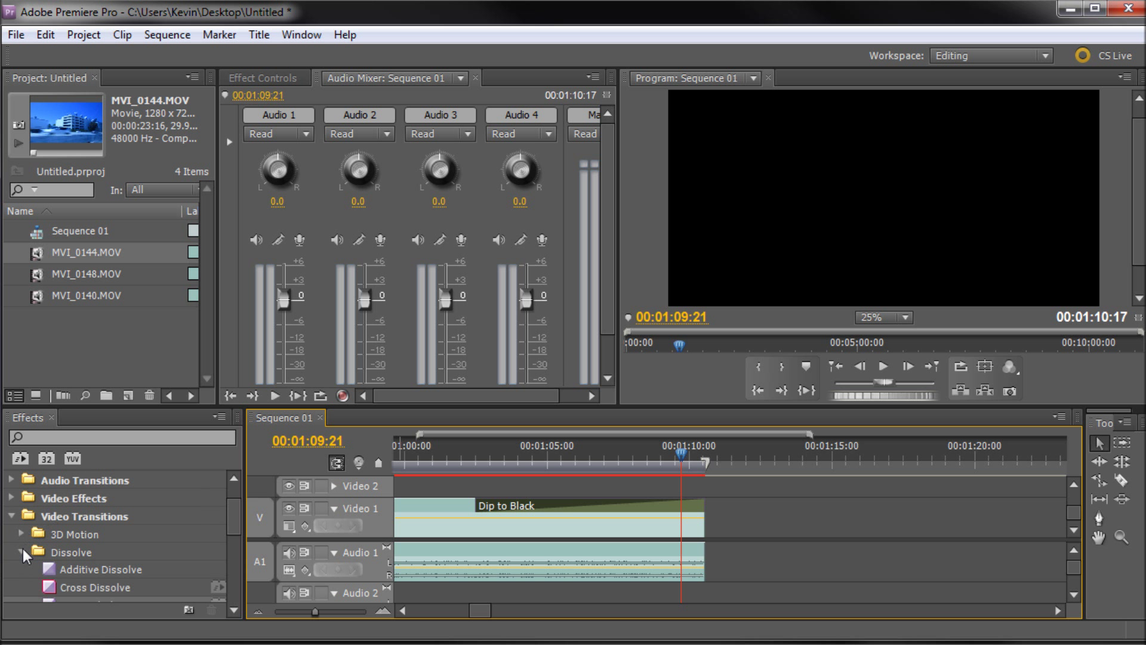
click(21, 552)
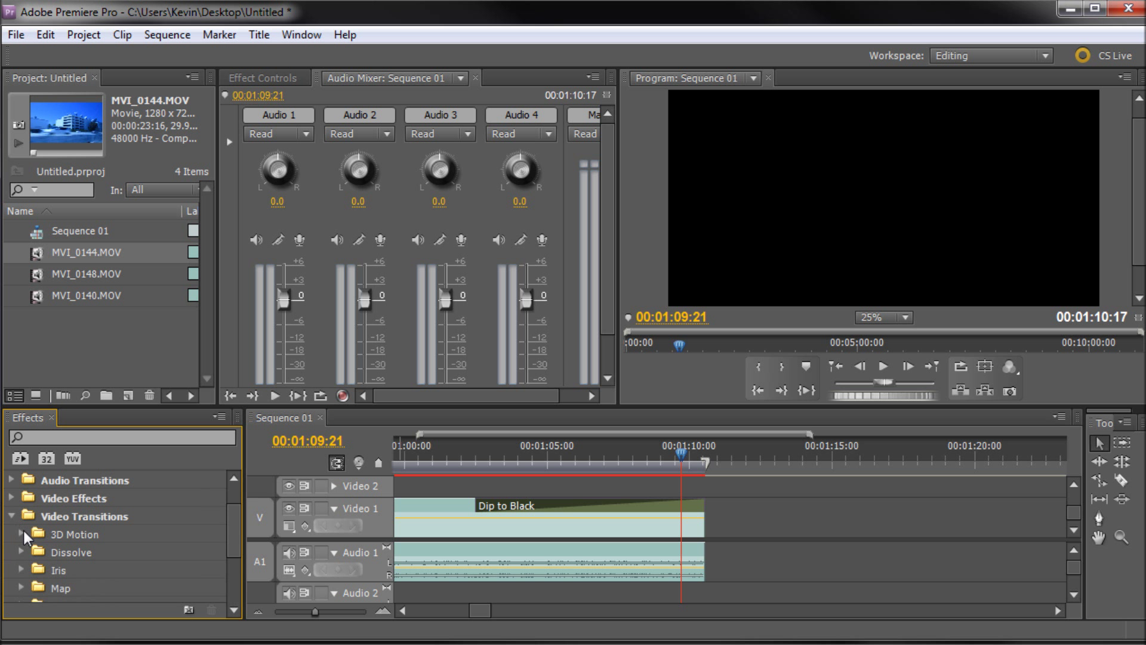
scroll(58, 503, down, 1)
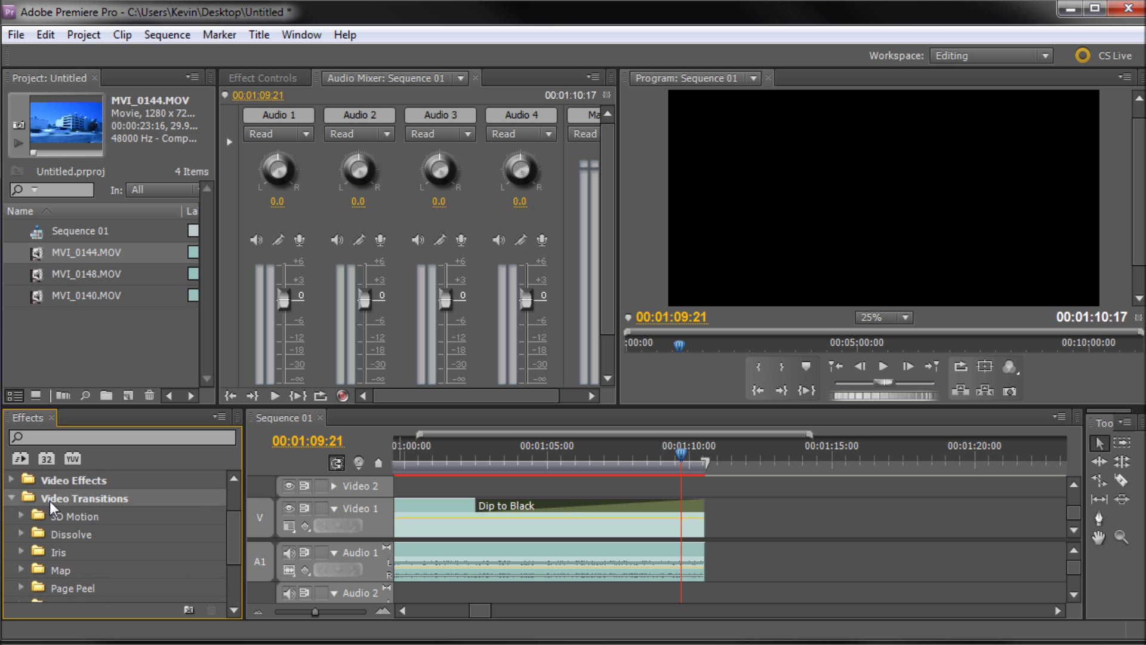
scroll(81, 513, down, 3)
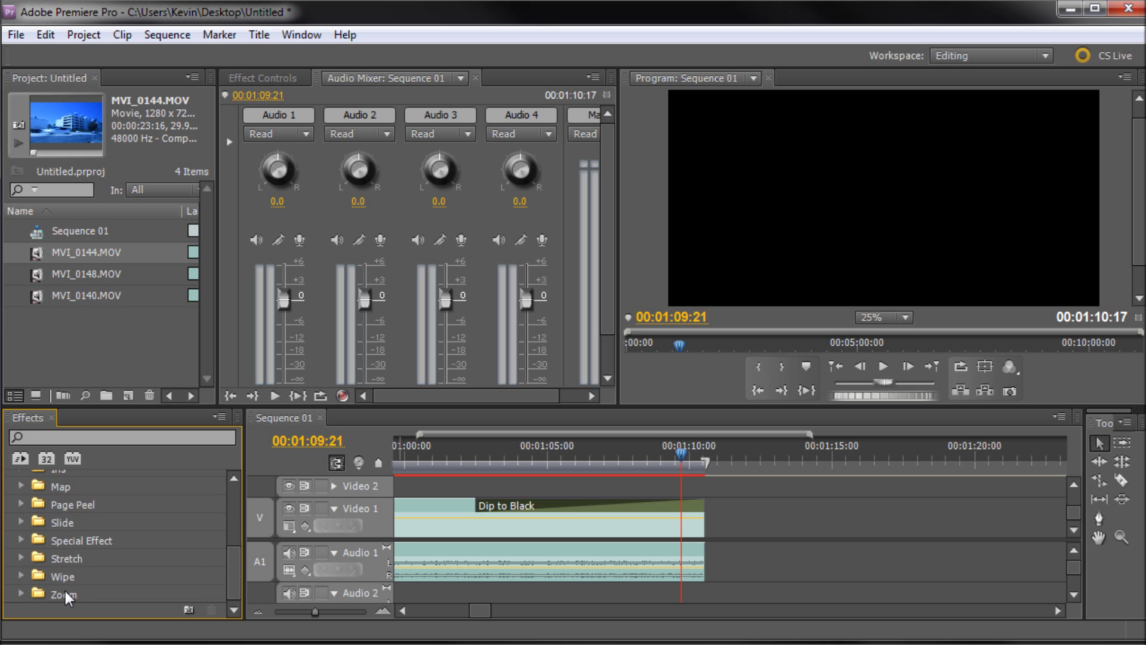
scroll(144, 540, up, 1)
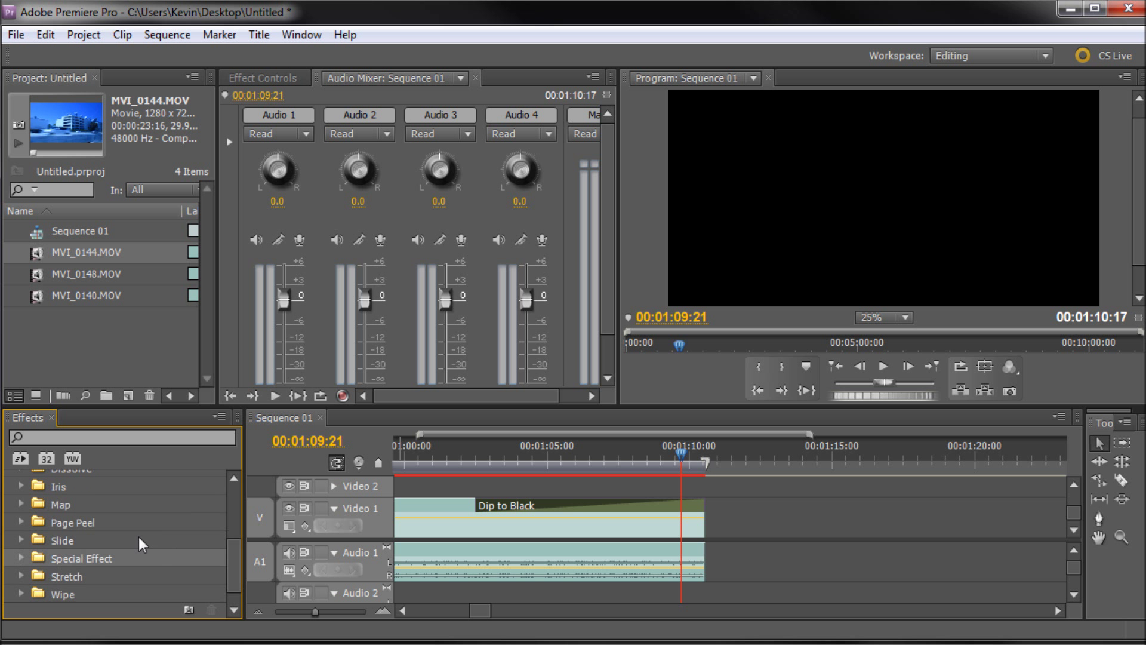
scroll(131, 538, up, 4)
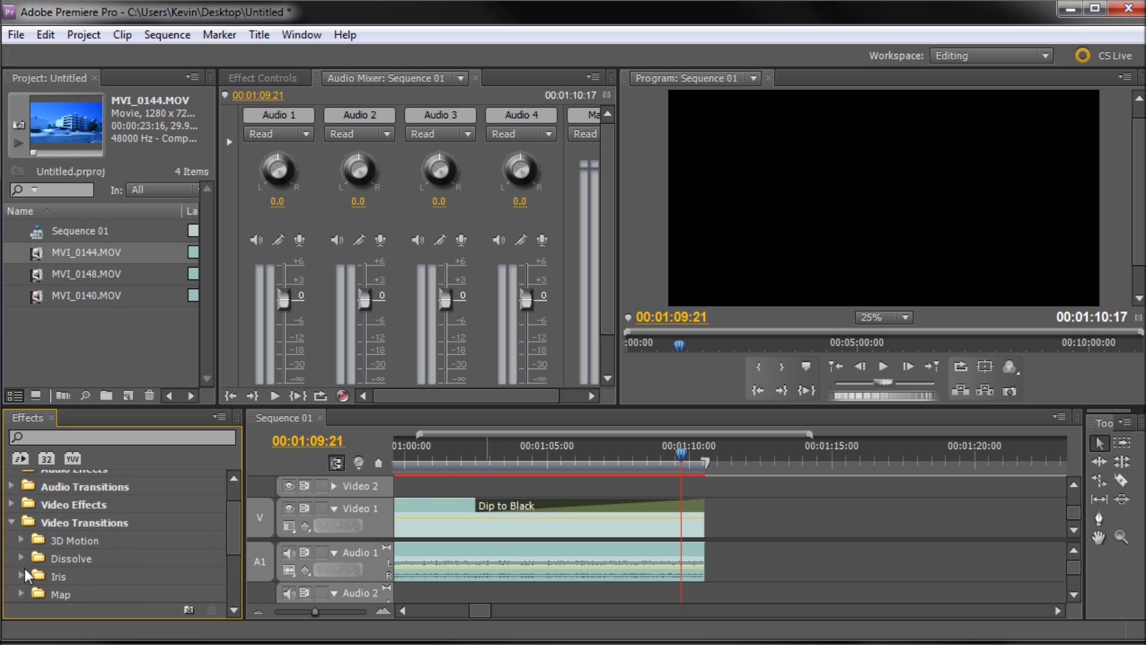
click(11, 523)
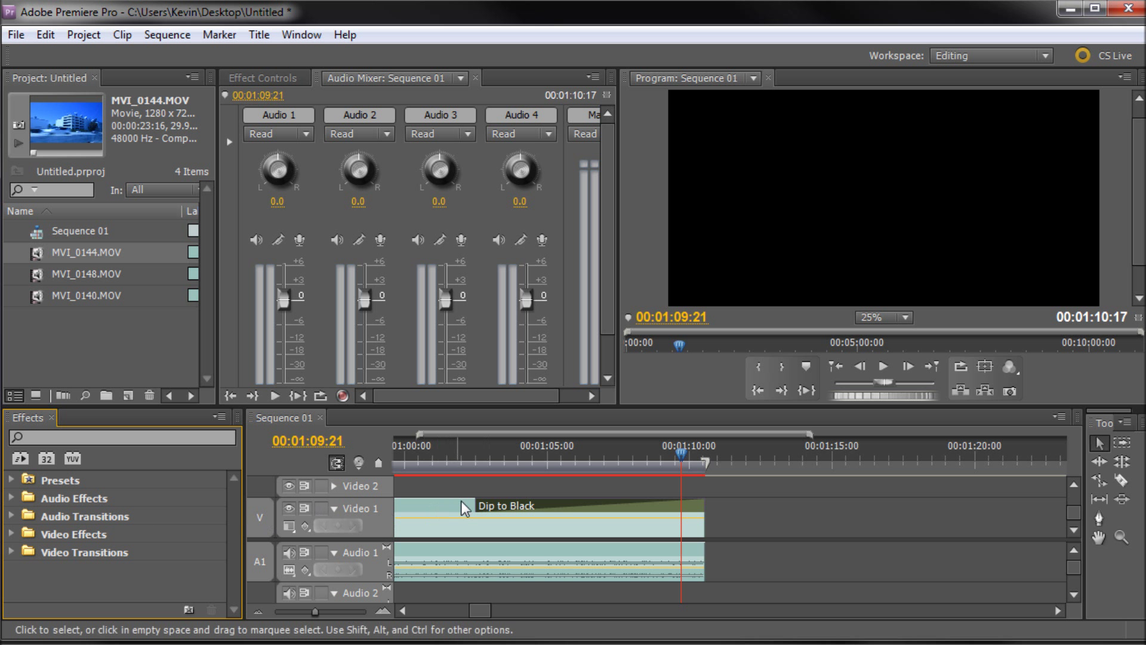
drag(478, 606, 418, 604)
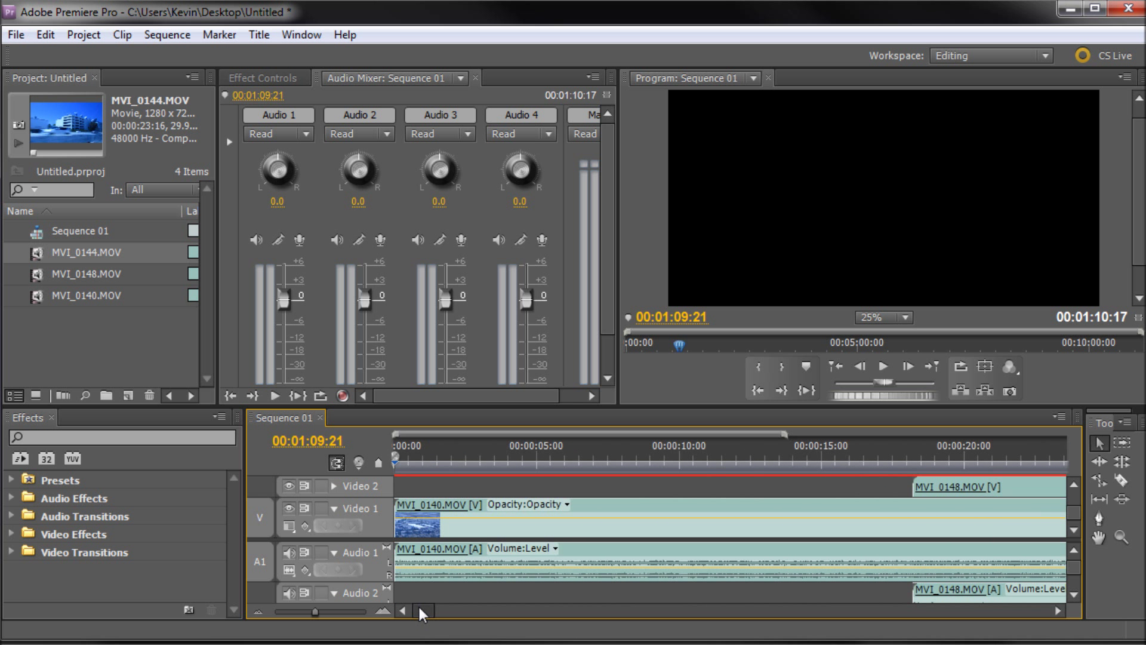
click(913, 487)
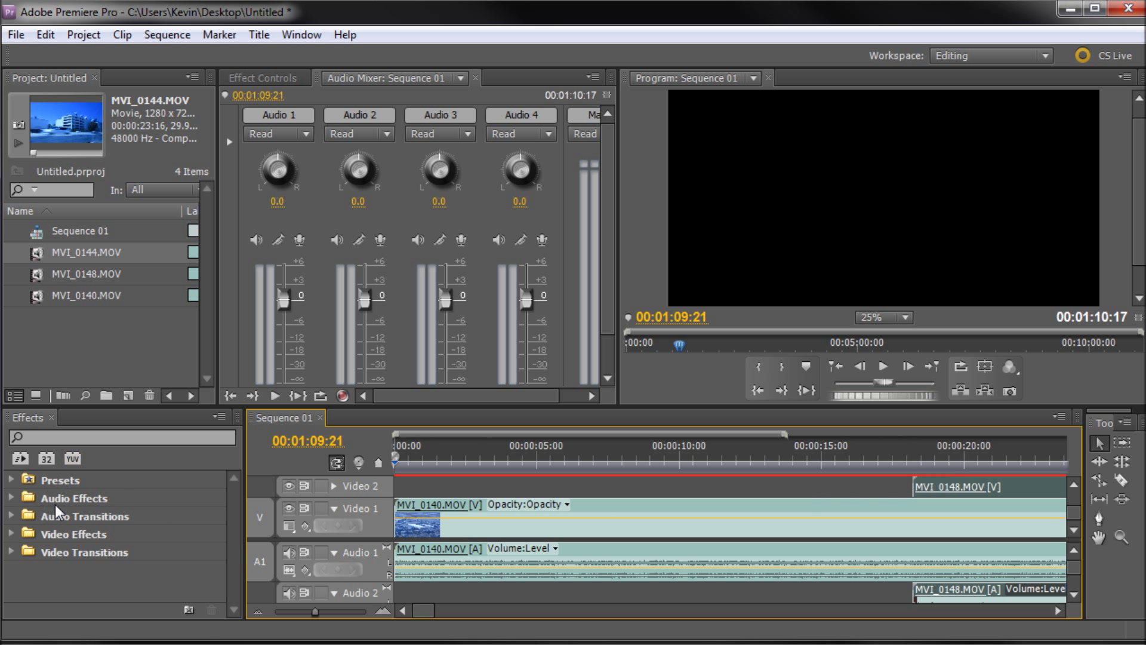
drag(425, 608, 463, 610)
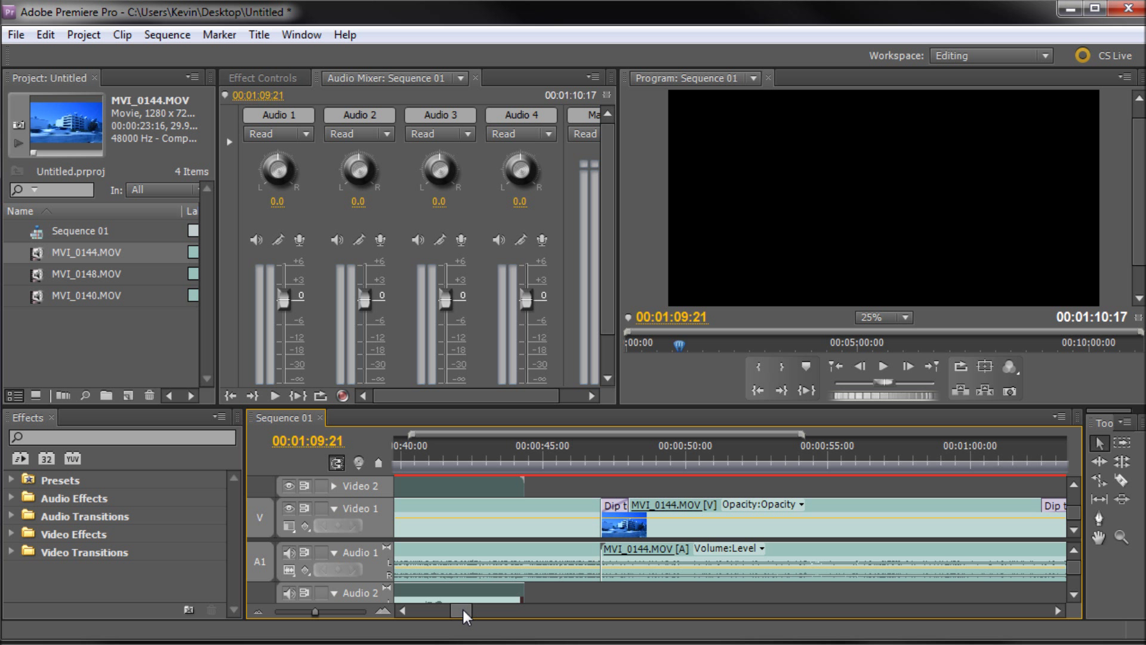